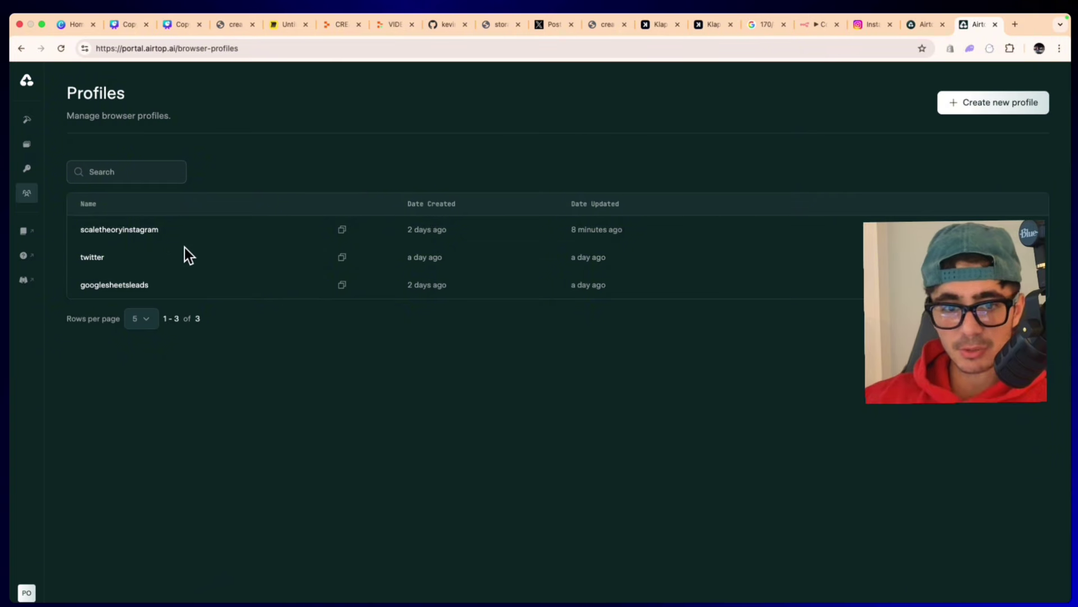
# Step: Create a browser profile named InstagramTest with connecting to the profile after creation left enabled
pyautogui.moveTo(164, 229); pyautogui.dragTo(97, 219)
pyautogui.click(96, 219)
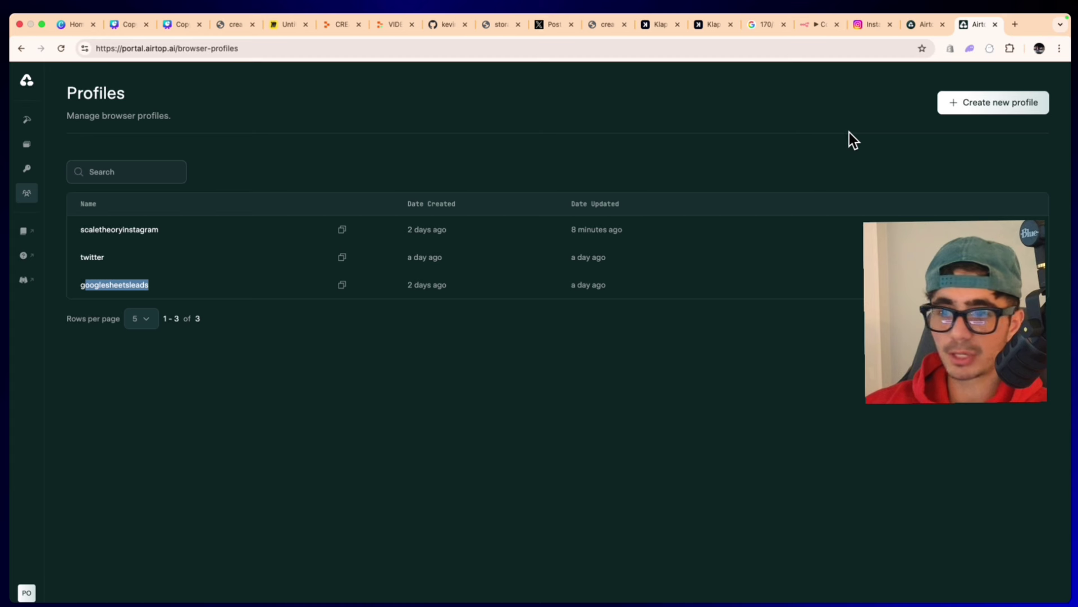
pyautogui.click(1000, 103)
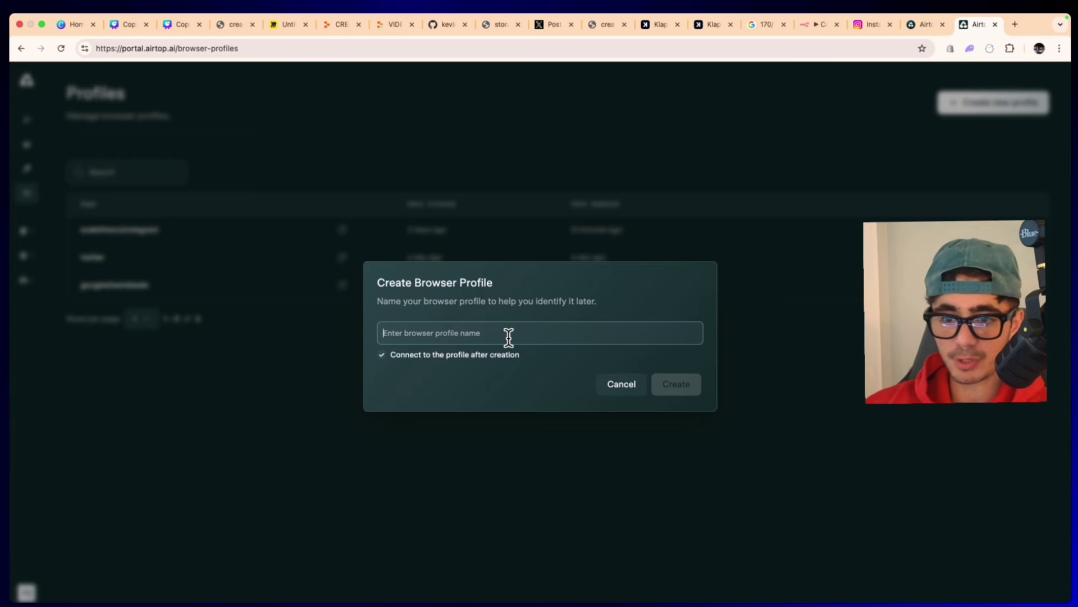
pyautogui.write('InstagramTest')
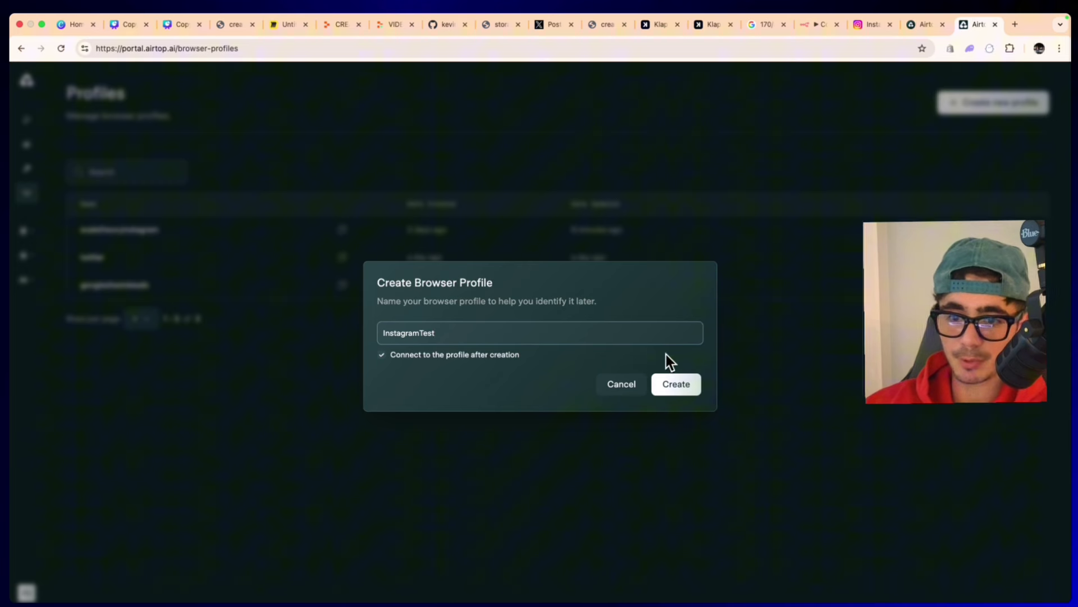
pyautogui.click(686, 382)
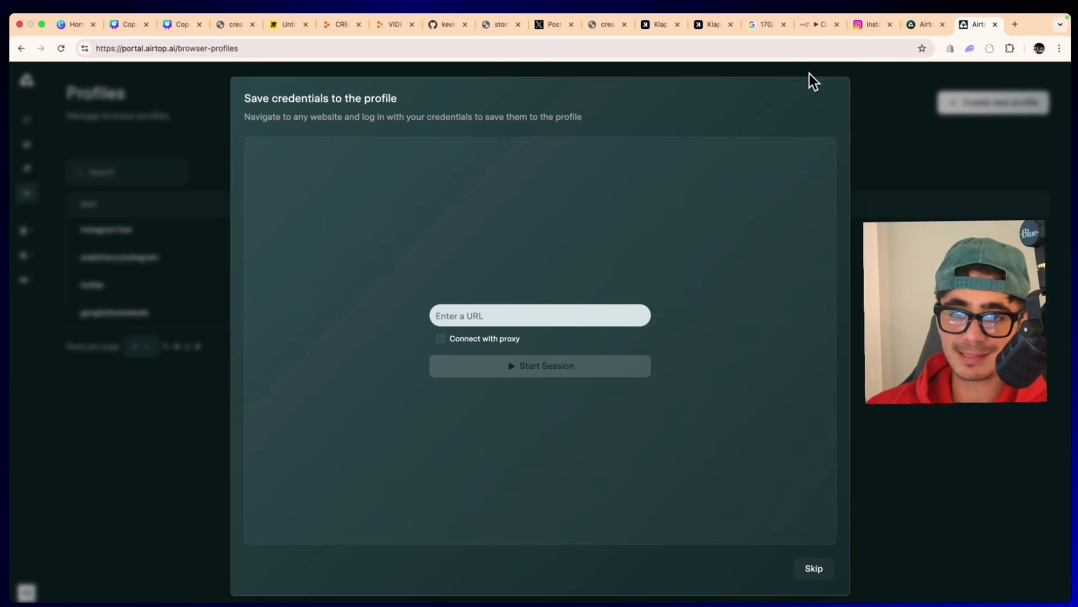
pyautogui.click(865, 25)
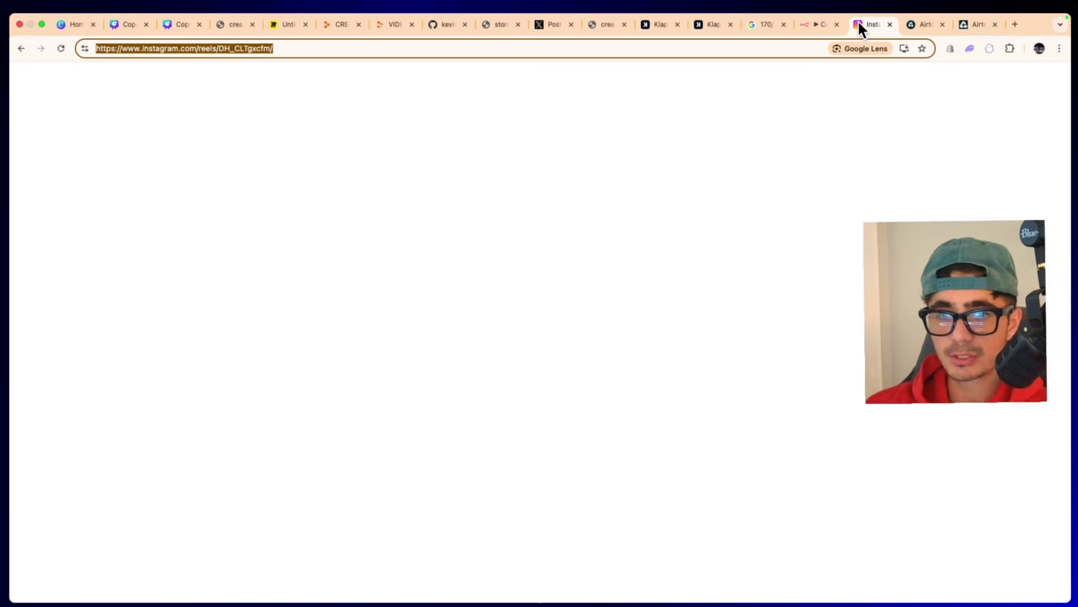
pyautogui.moveTo(292, 47); pyautogui.dragTo(80, 47)
pyautogui.press('super+c')
pyautogui.press('BackSpace')
pyautogui.press('BackSpace')
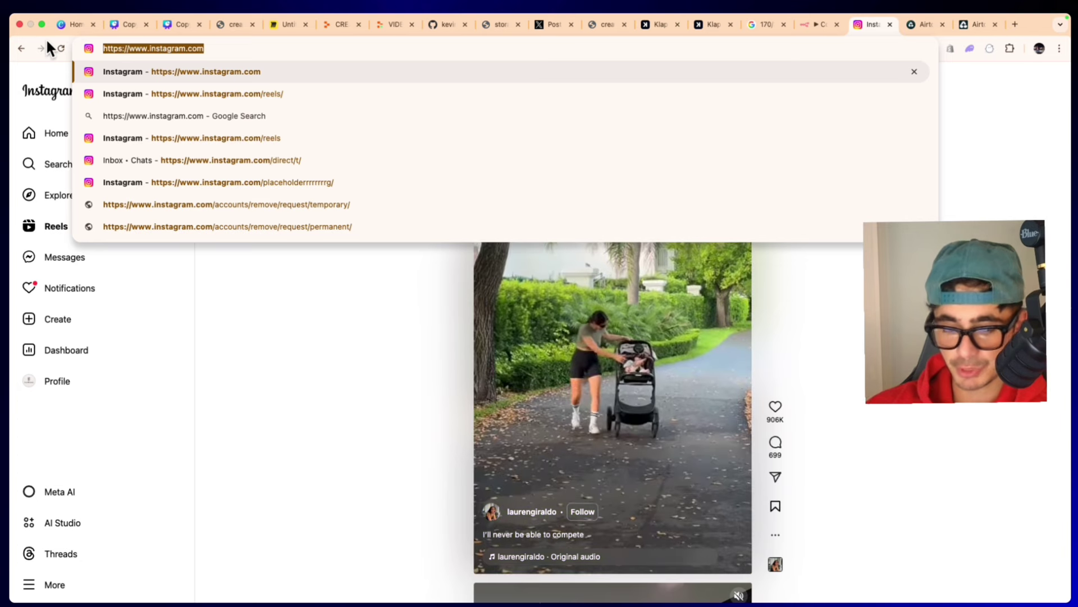
pyautogui.click(925, 22)
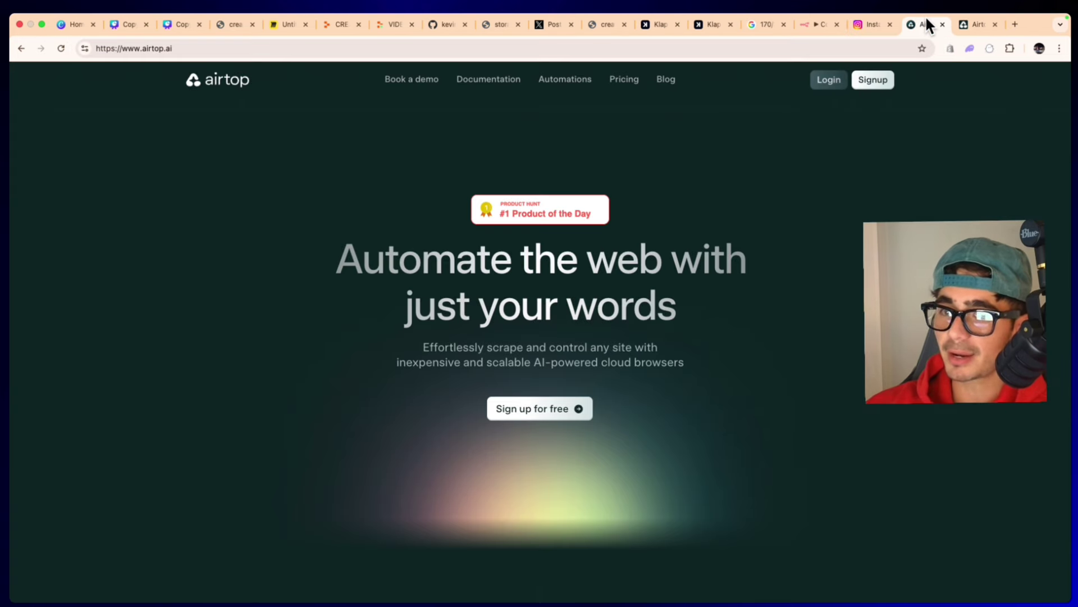
pyautogui.click(984, 17)
pyautogui.click(561, 313)
pyautogui.press('super+v')
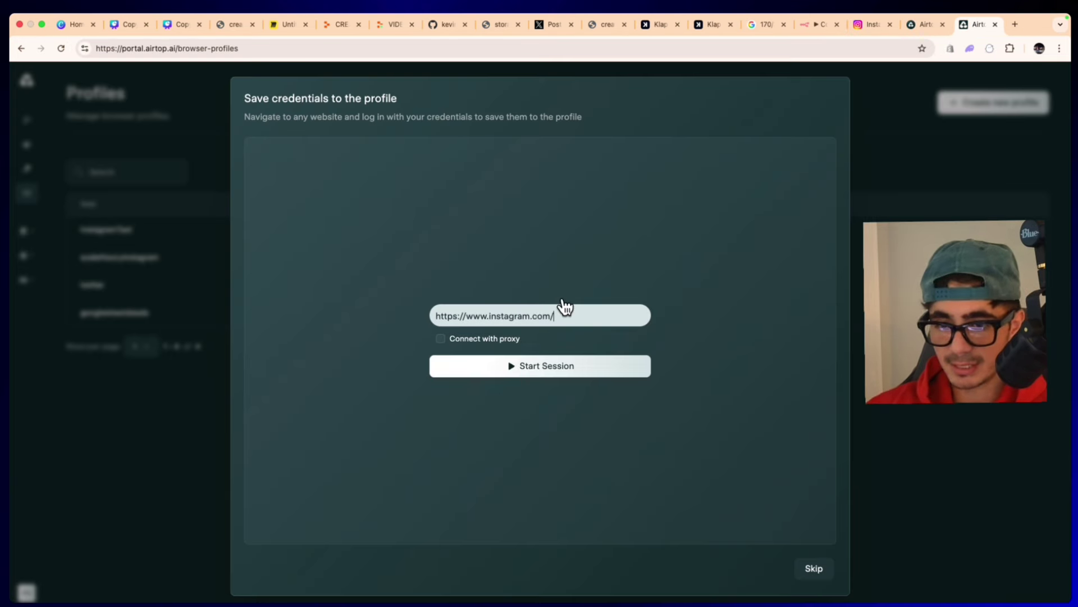
pyautogui.click(556, 365)
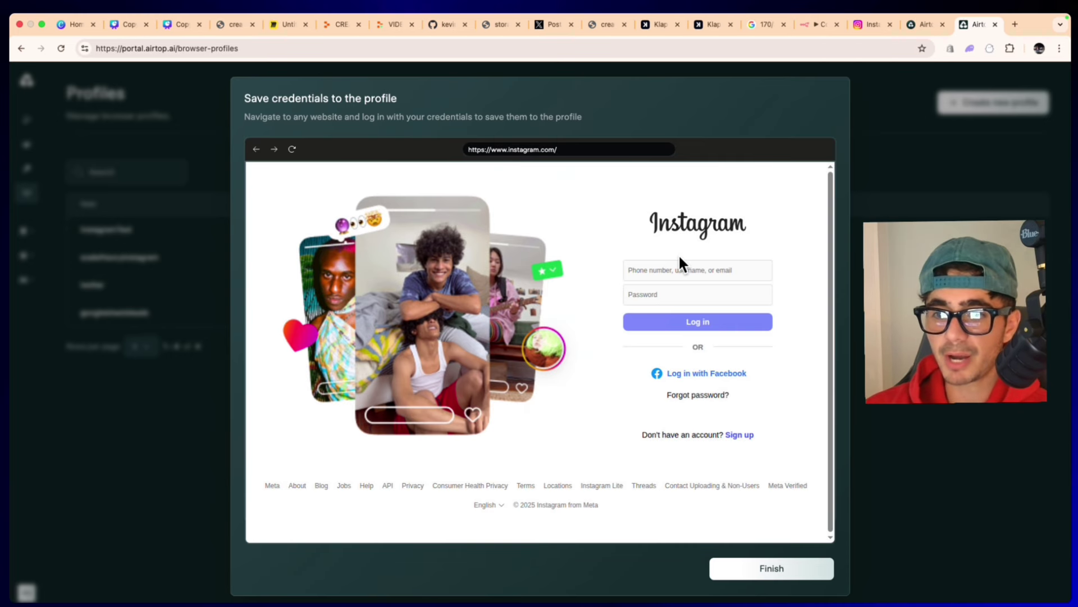
# Step: Log in to Instagram in the session with the account's username and password, and finish saving the credentials to the profile
pyautogui.click(680, 262)
pyautogui.write('sca')
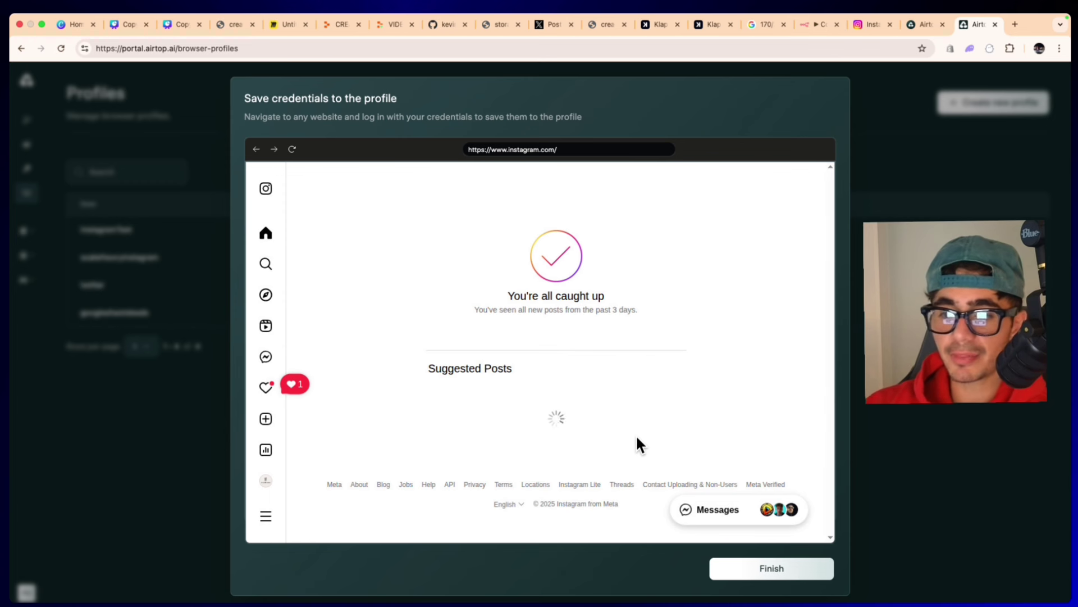
pyautogui.click(771, 568)
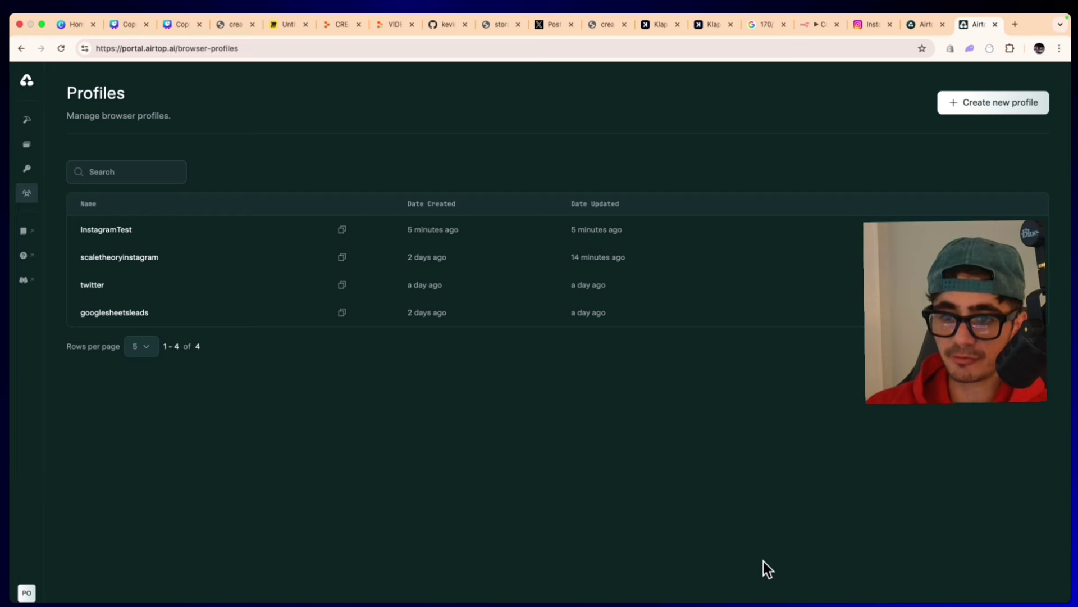
pyautogui.moveTo(166, 222); pyautogui.dragTo(57, 224)
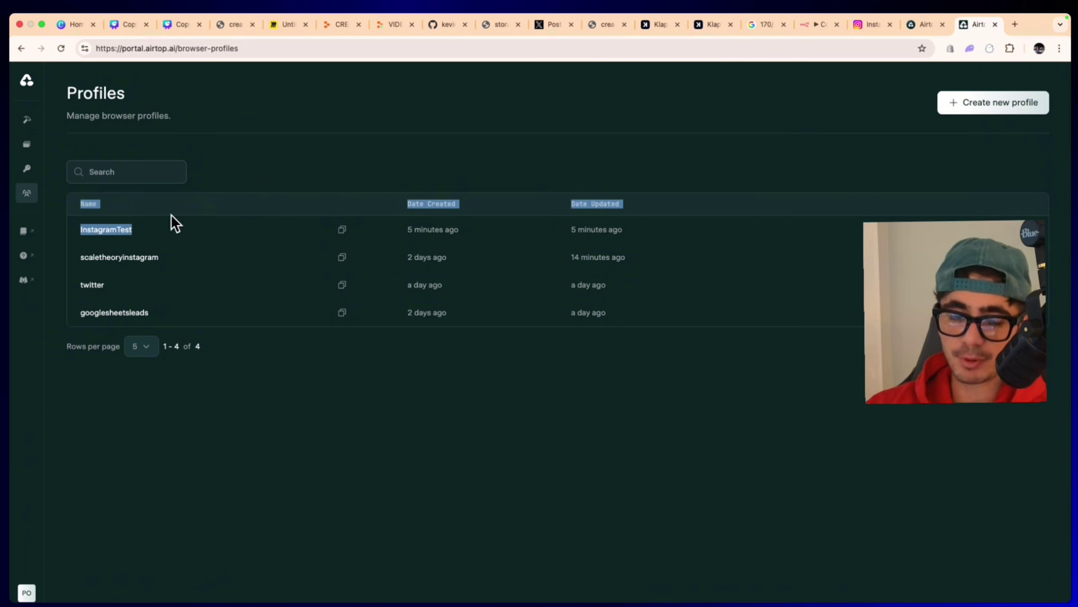
pyautogui.click(254, 161)
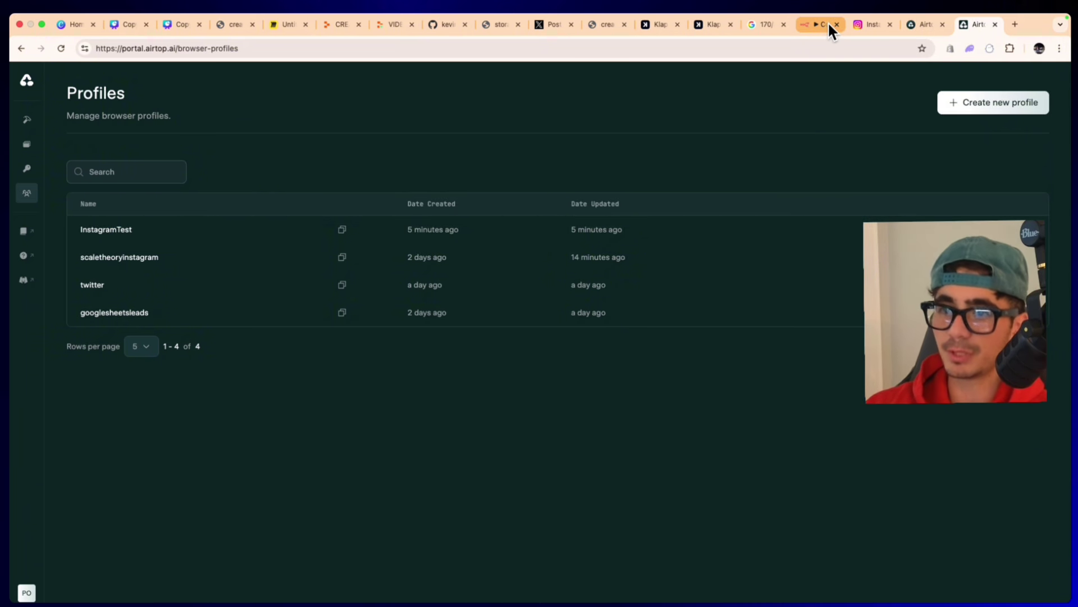
# Step: Switch to n8n in a new browser page and create a blank workflow
pyautogui.click(1015, 24)
pyautogui.write('n8n')
pyautogui.press('Return')
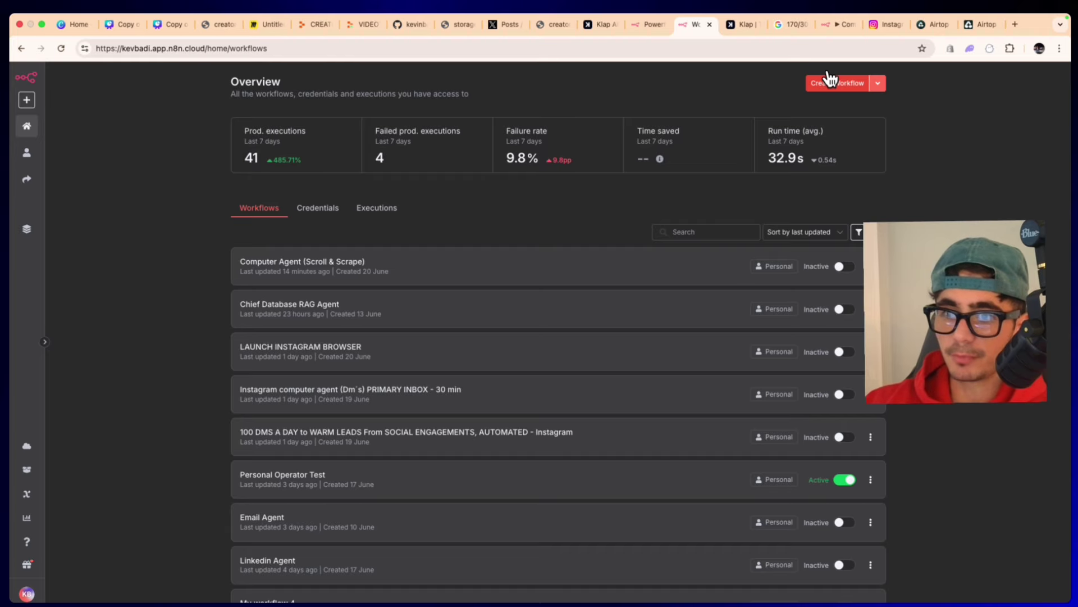
pyautogui.click(830, 79)
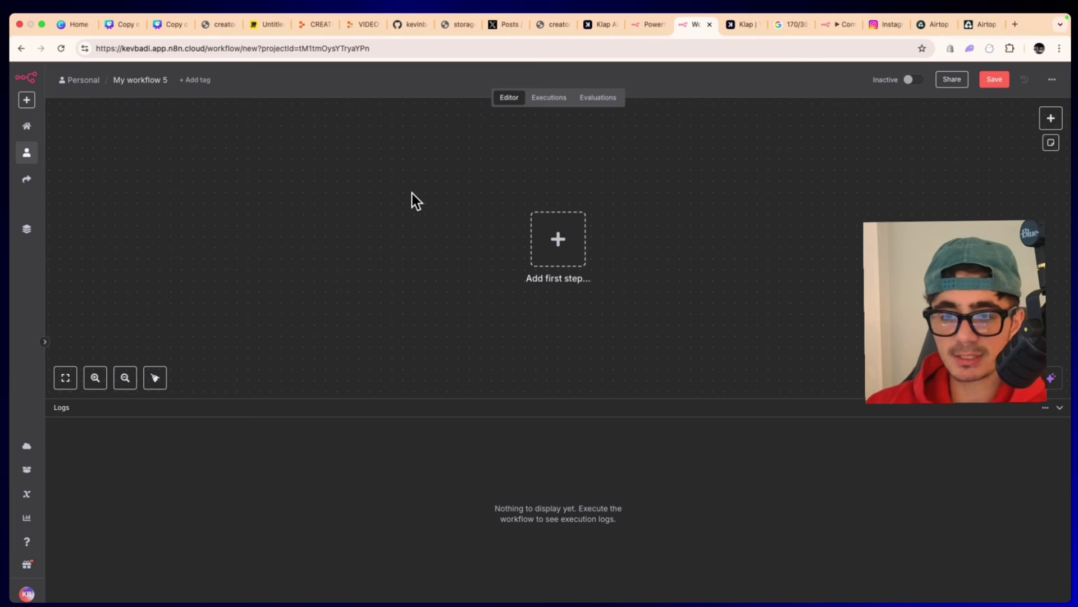
# Step: Add a When Executed by Another Workflow trigger with its input data mode set to Accept all data
pyautogui.click(579, 236)
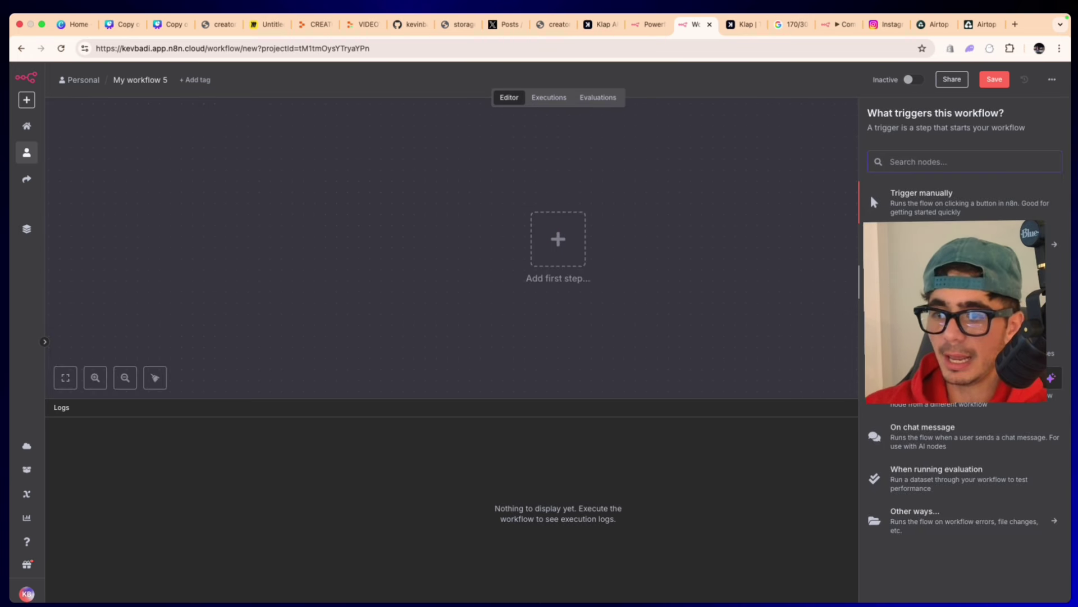
pyautogui.click(932, 393)
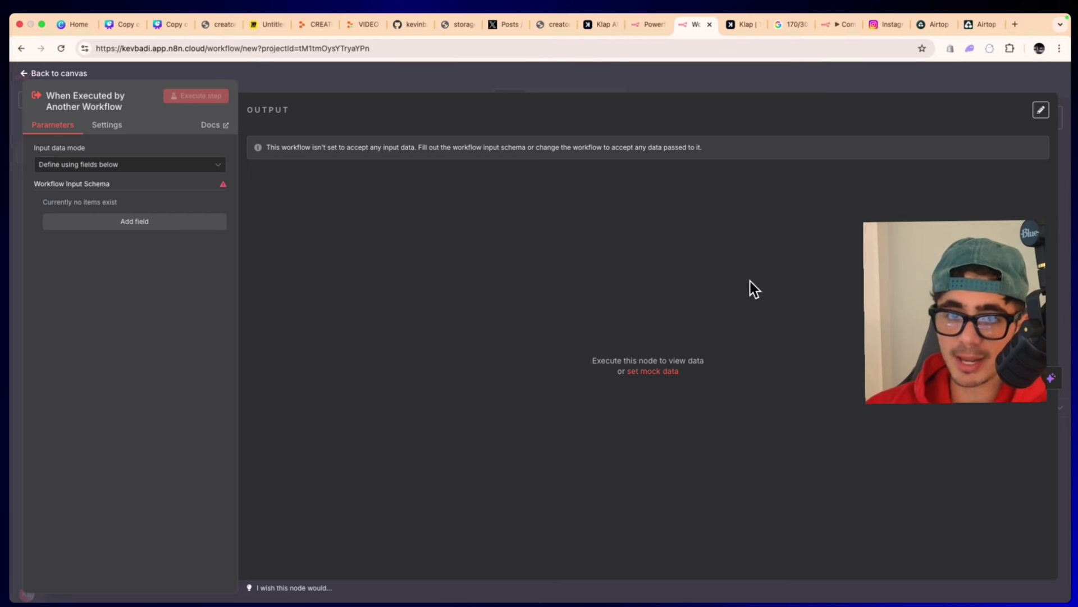
pyautogui.click(191, 163)
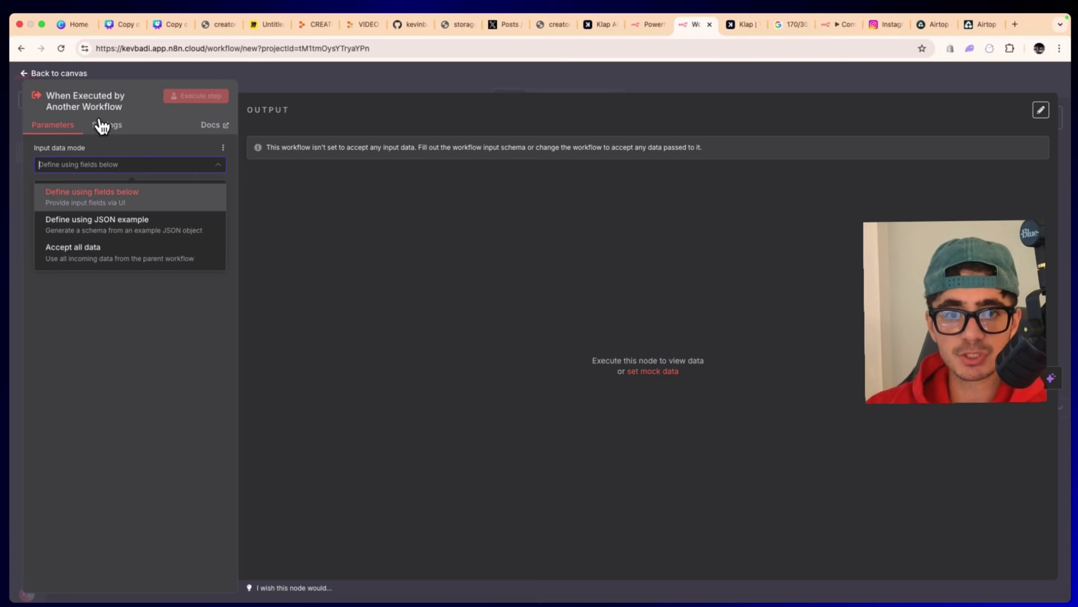
pyautogui.moveTo(53, 96); pyautogui.dragTo(149, 107)
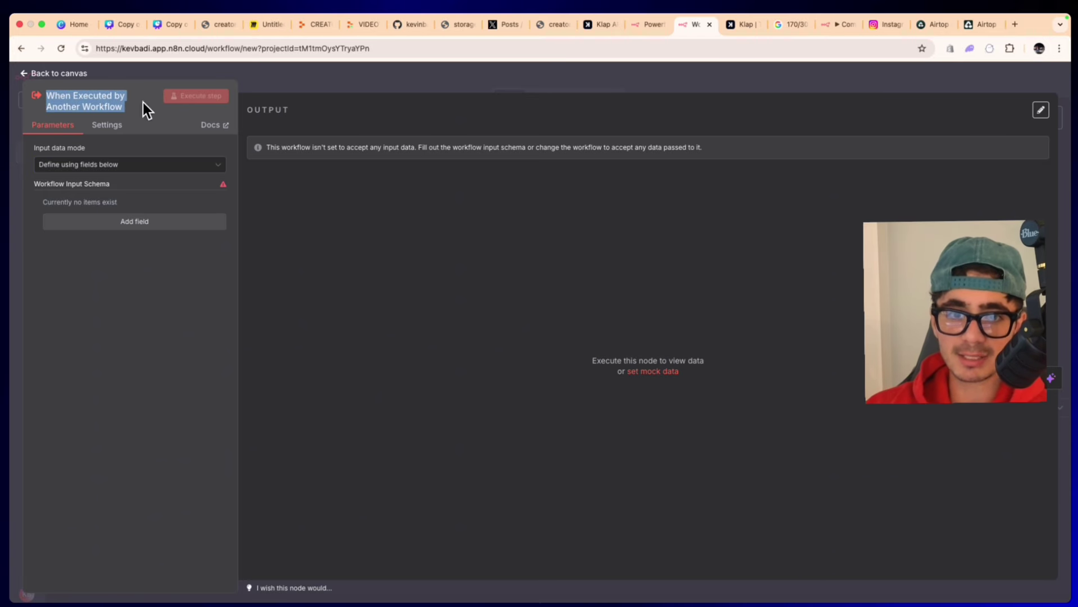
pyautogui.click(146, 166)
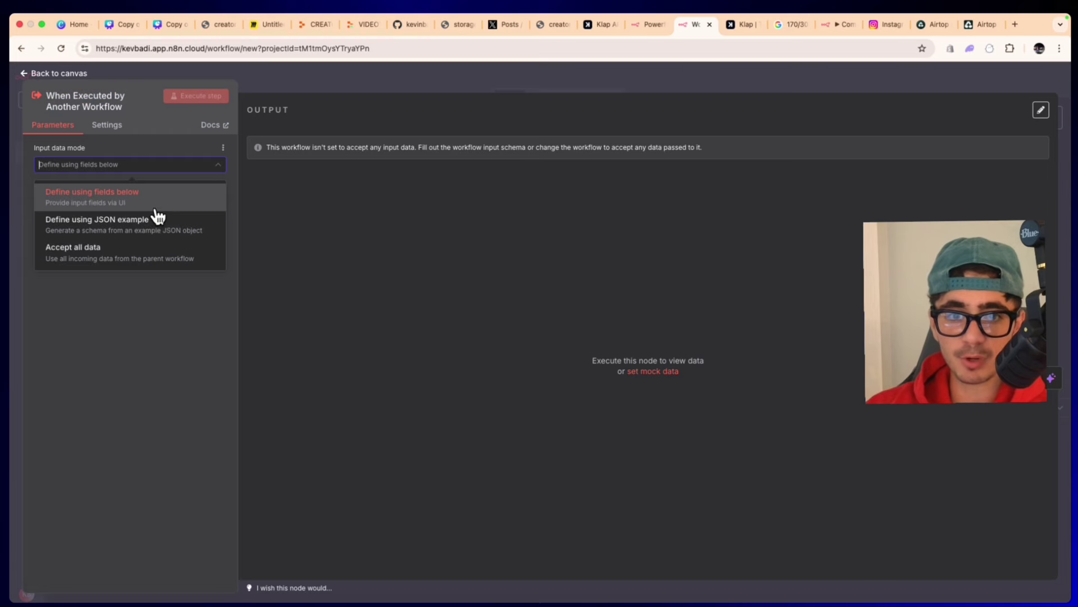
pyautogui.click(163, 242)
pyautogui.click(435, 75)
# Step: Add an Airtop node with the Create a session action after the trigger
pyautogui.click(622, 248)
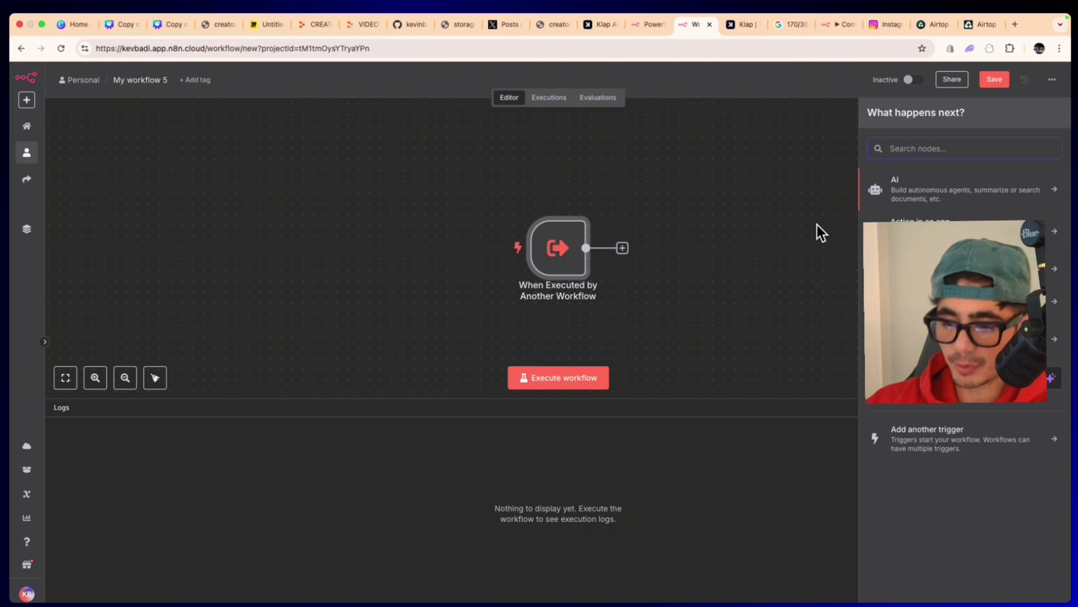
pyautogui.write('ait')
pyautogui.press('BackSpace')
pyautogui.write('r')
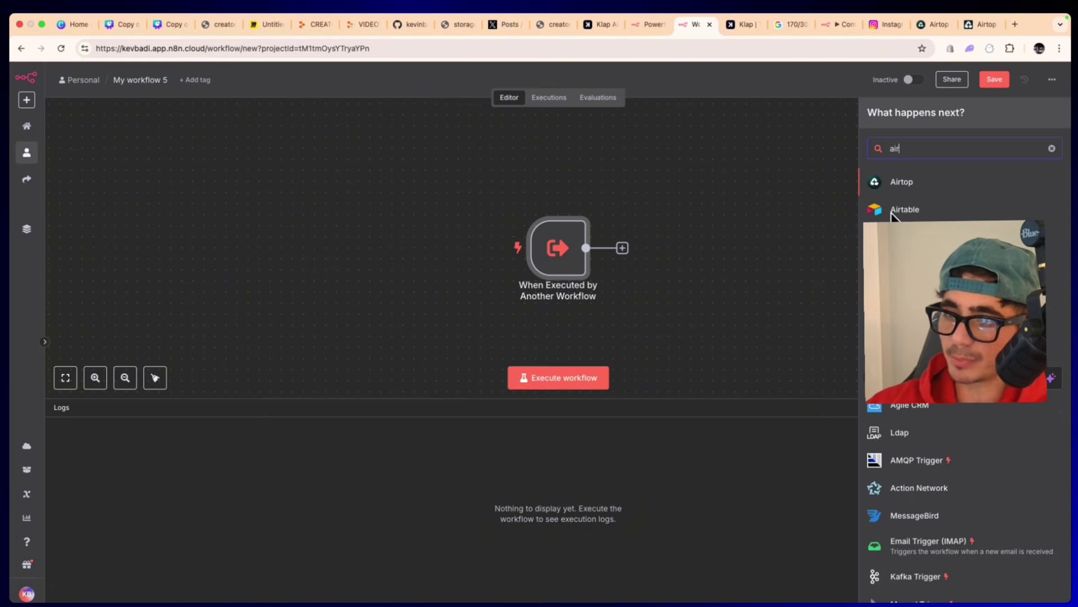
pyautogui.click(910, 182)
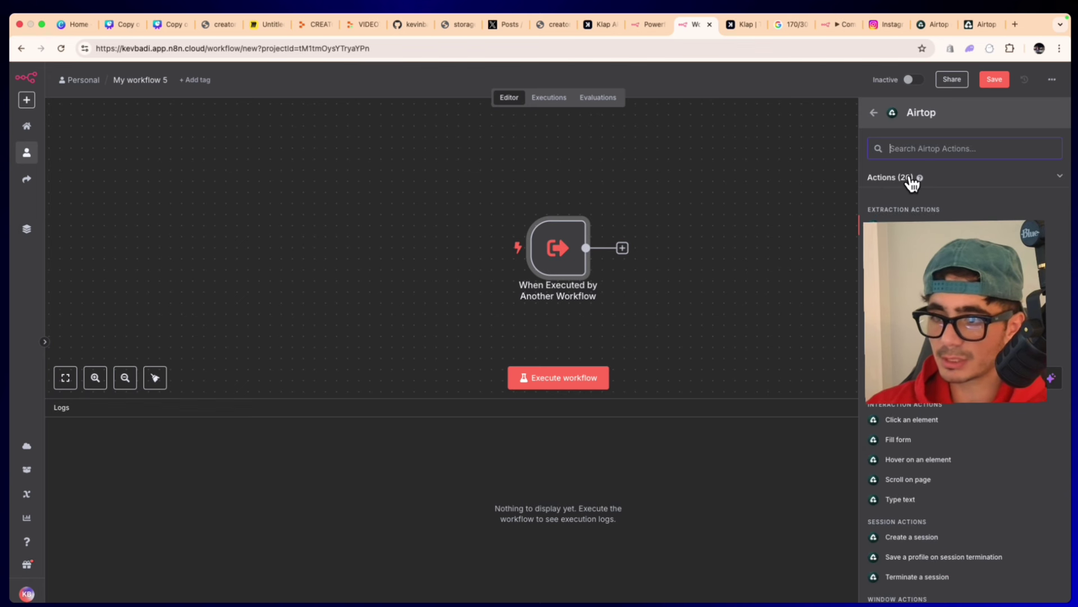
pyautogui.scroll(-3, 954, 457)
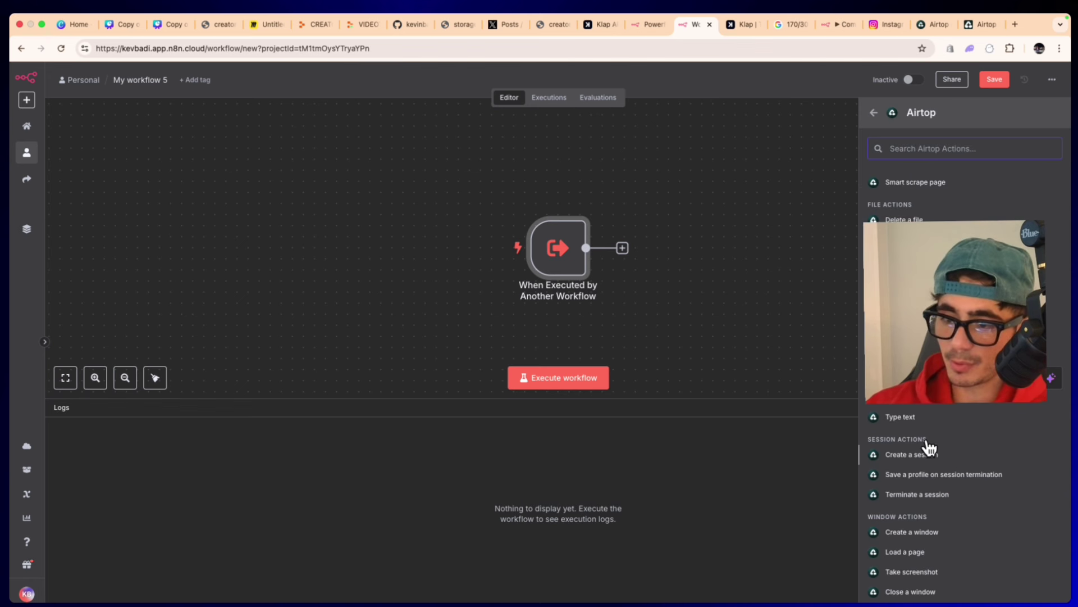
pyautogui.scroll(1, 933, 449)
pyautogui.scroll(-1, 934, 450)
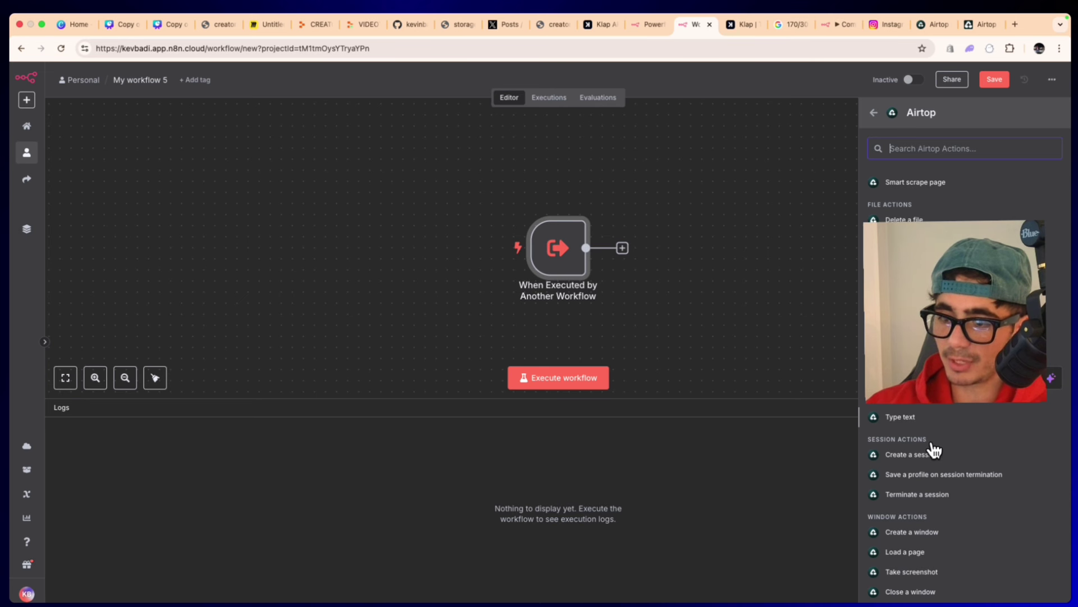
pyautogui.click(935, 452)
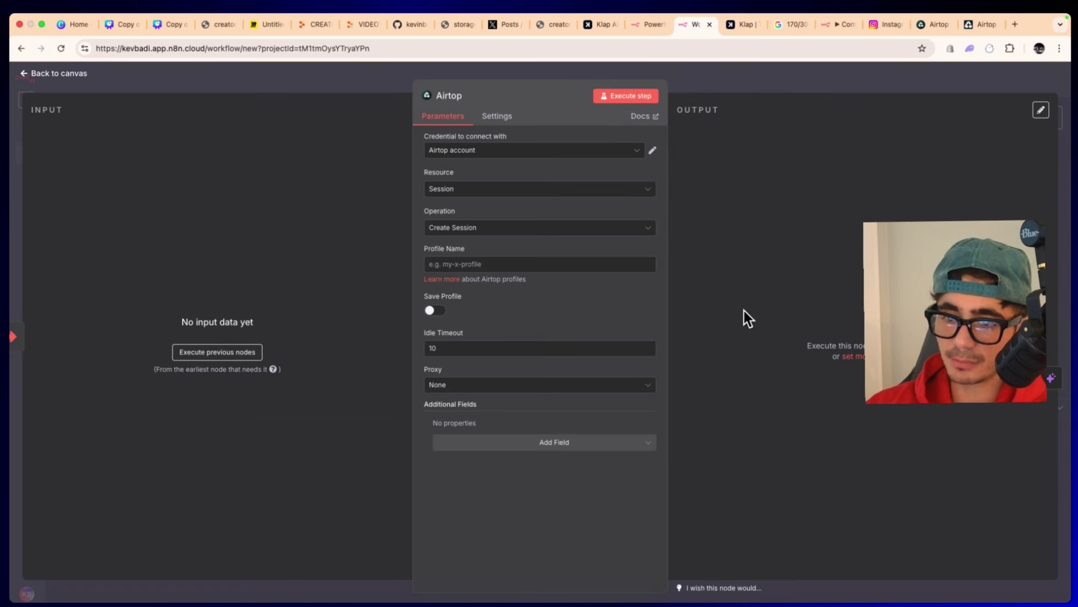
# Step: Copy the InstagramTest name from the Airtop profiles list and set it as the session node's Profile Name in n8n
pyautogui.moveTo(471, 238); pyautogui.dragTo(430, 241)
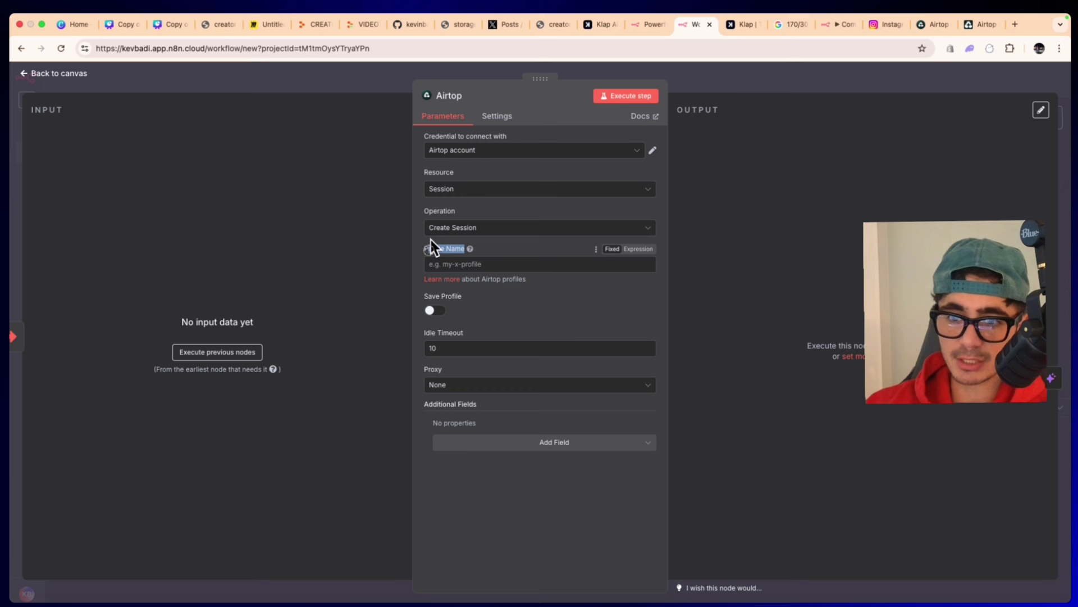
pyautogui.click(537, 239)
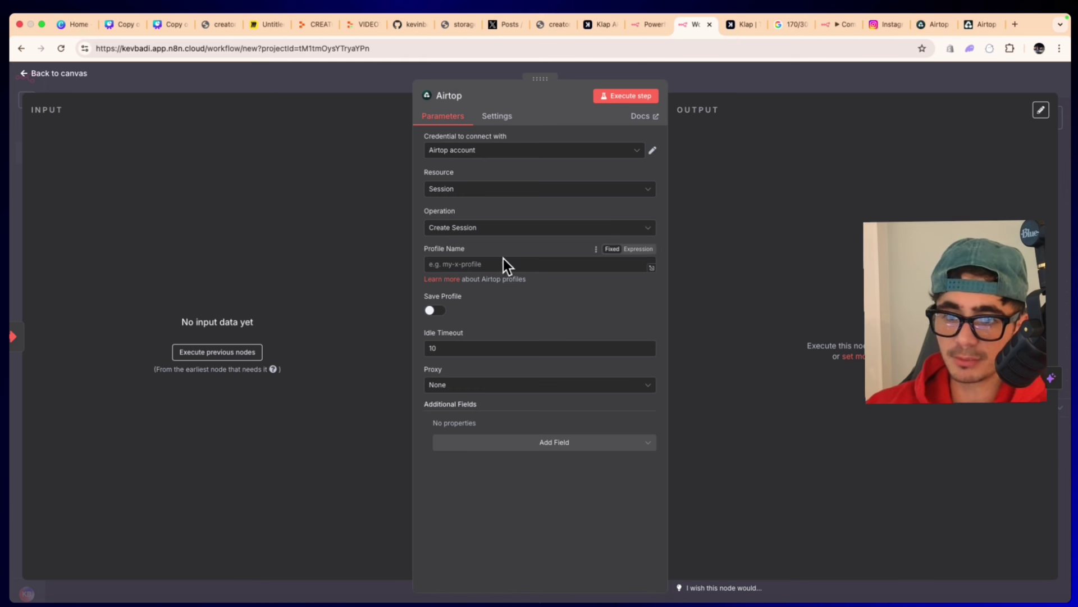
pyautogui.click(926, 23)
pyautogui.click(983, 22)
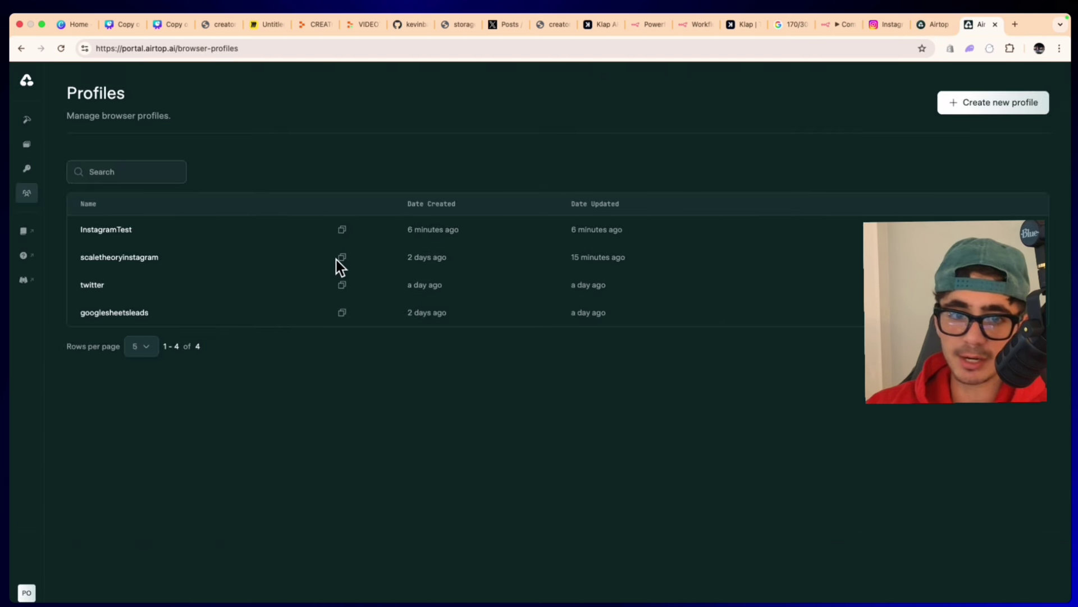
pyautogui.moveTo(132, 224); pyautogui.dragTo(78, 223)
pyautogui.press('super+c')
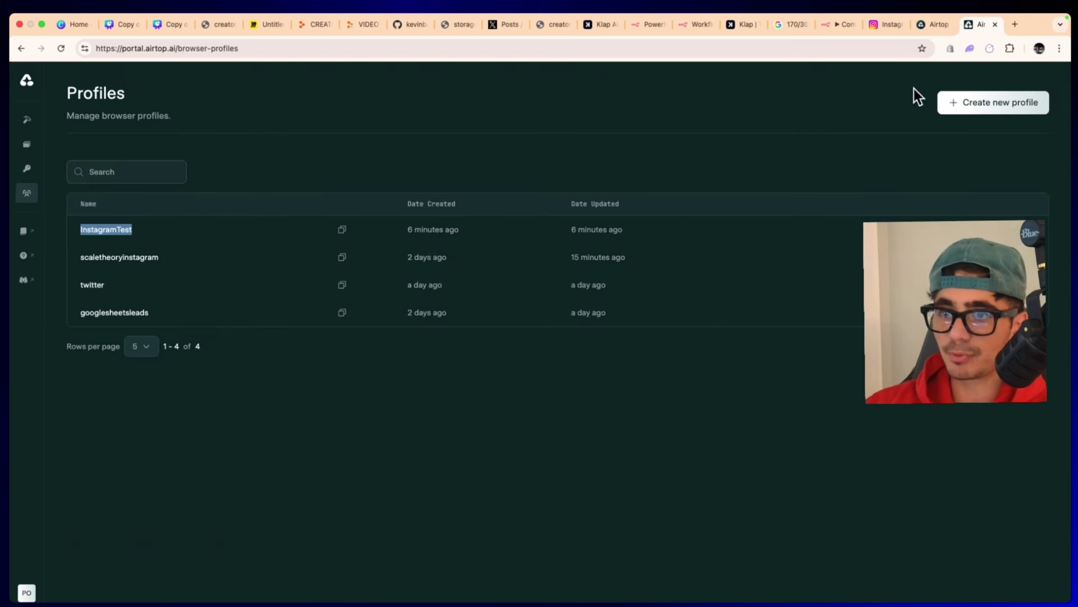
pyautogui.click(832, 23)
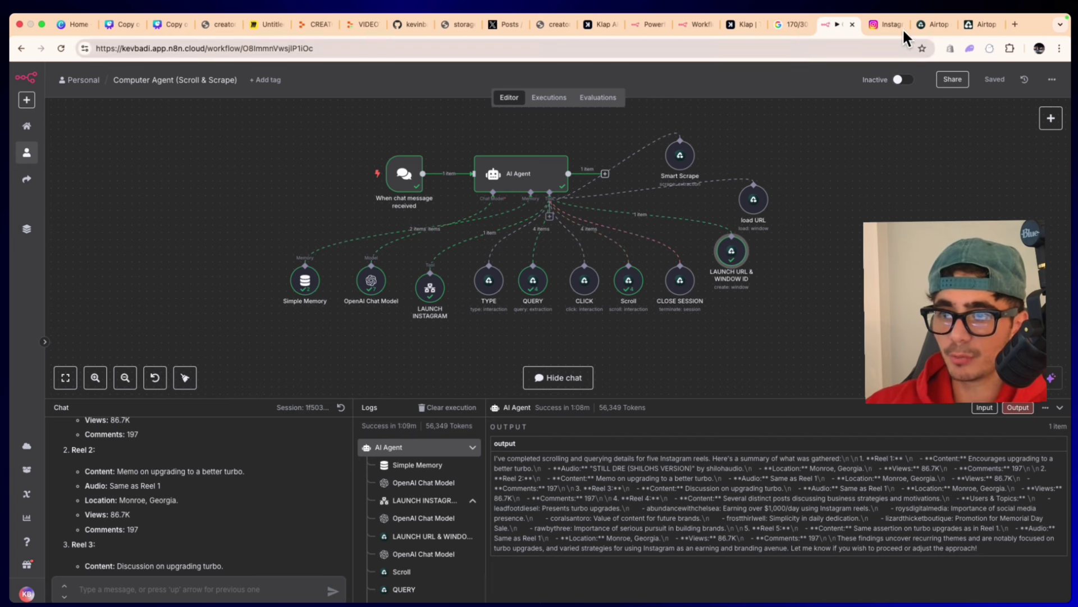
pyautogui.click(925, 22)
pyautogui.click(681, 23)
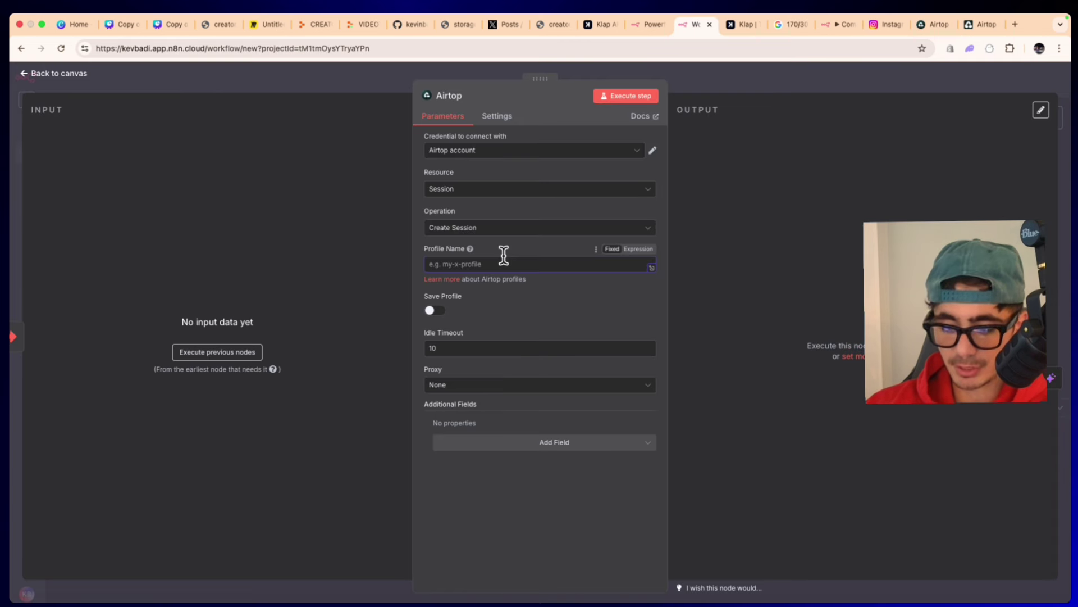
pyautogui.click(504, 262)
pyautogui.press('super+v')
# Step: Turn on Save Profile for the Airtop session node and return to the workflow canvas
pyautogui.click(437, 309)
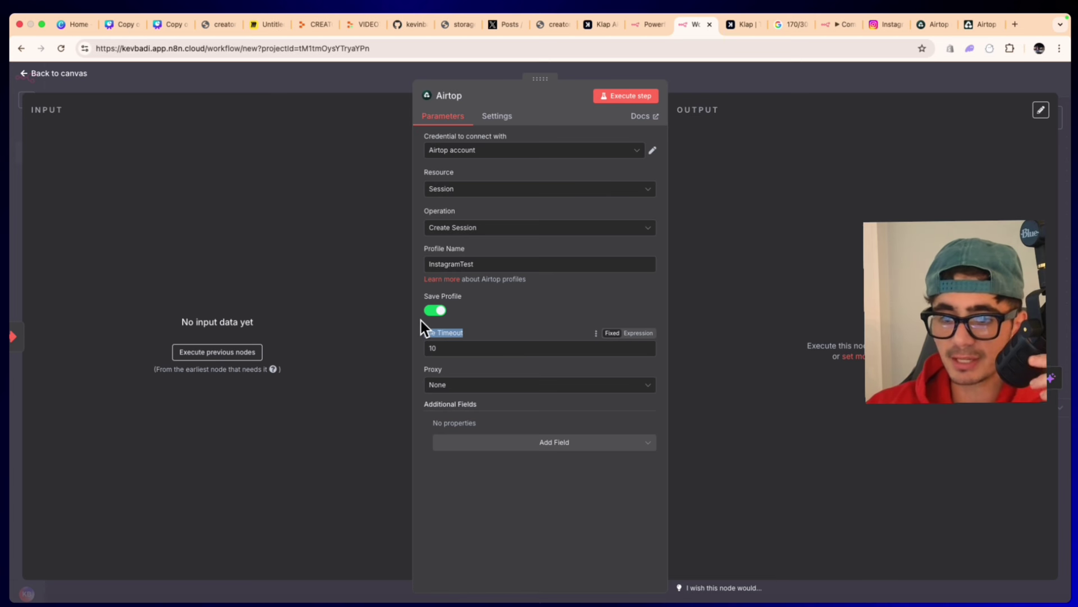
pyautogui.click(561, 352)
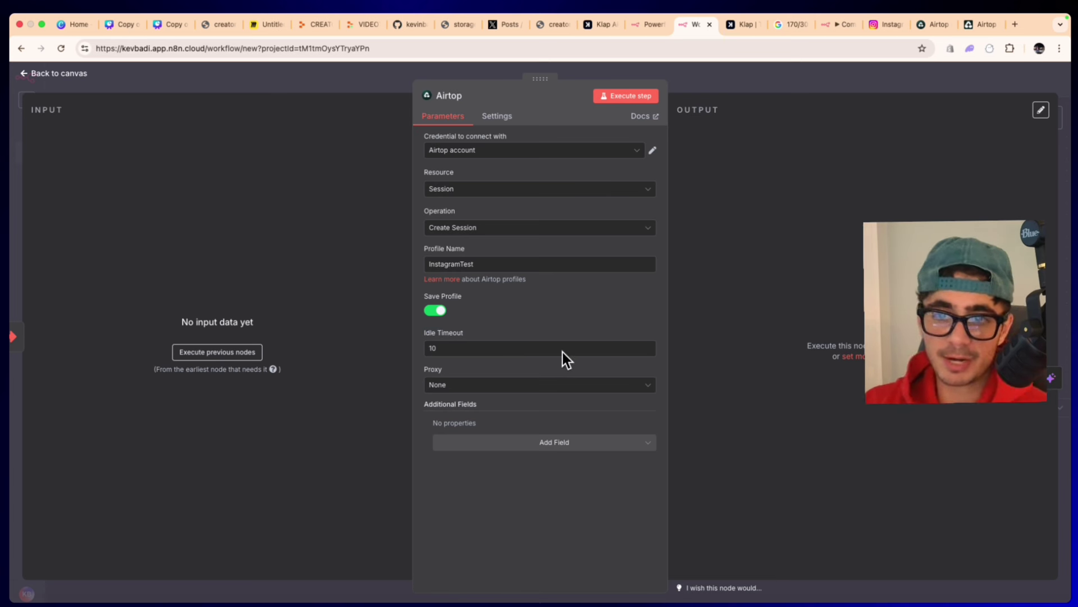
pyautogui.click(720, 77)
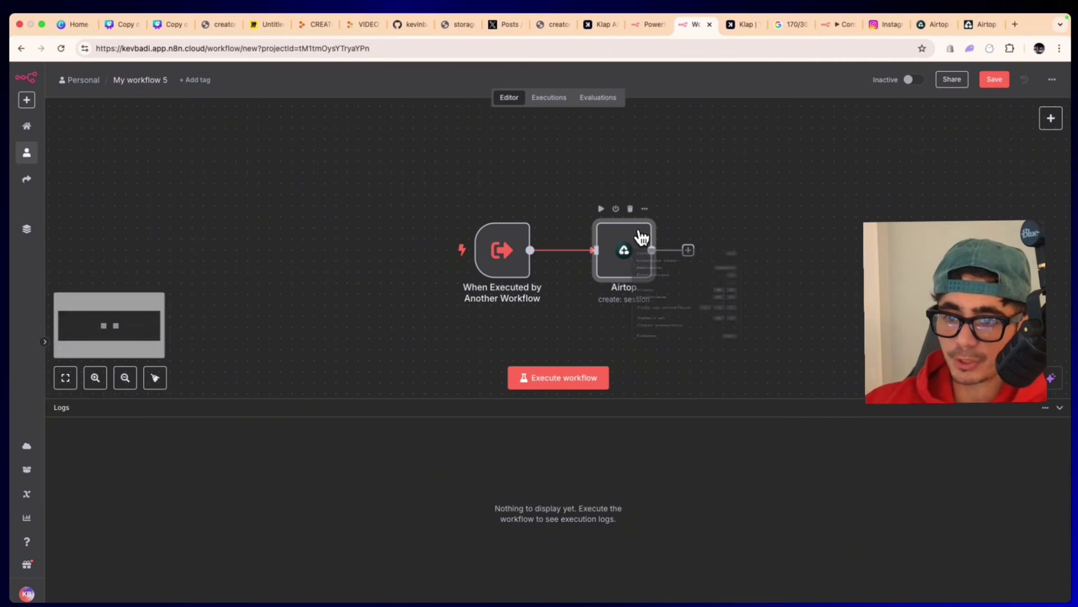
# Step: Rename the Airtop node to Launch Instagram Session 2 and save the workflow
pyautogui.rightClick(640, 236)
pyautogui.click(664, 282)
pyautogui.write('L')
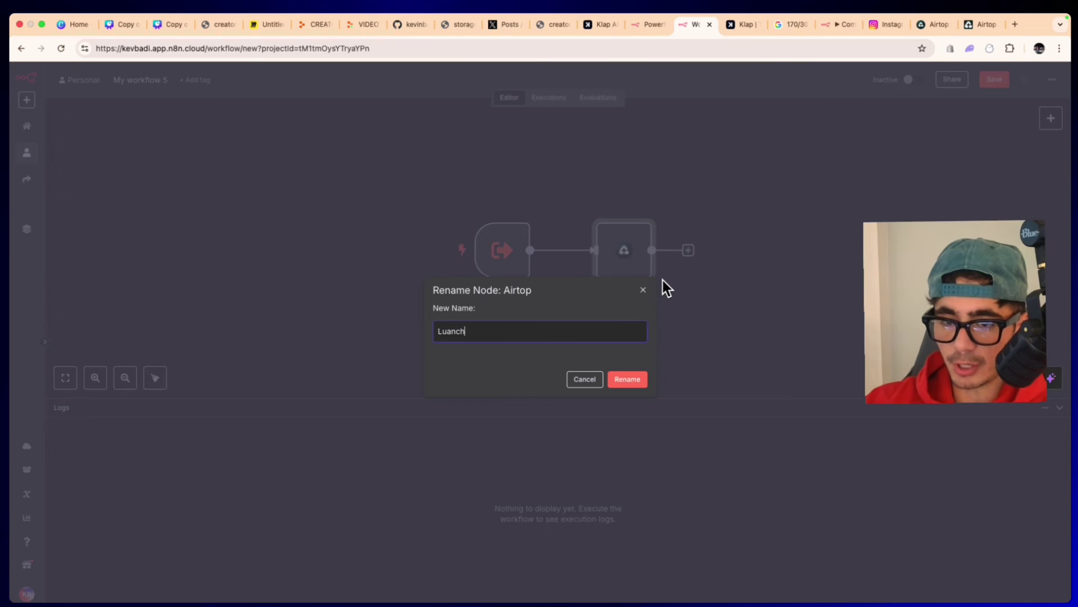
pyautogui.write('aucnh Instagram Session 2')
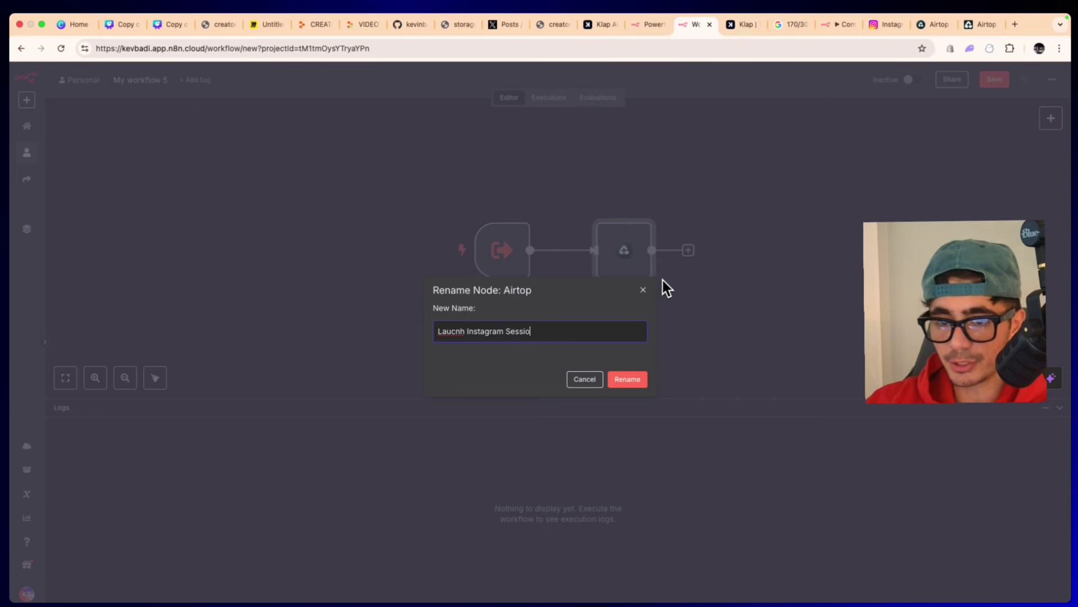
pyautogui.press('Return')
pyautogui.click(995, 79)
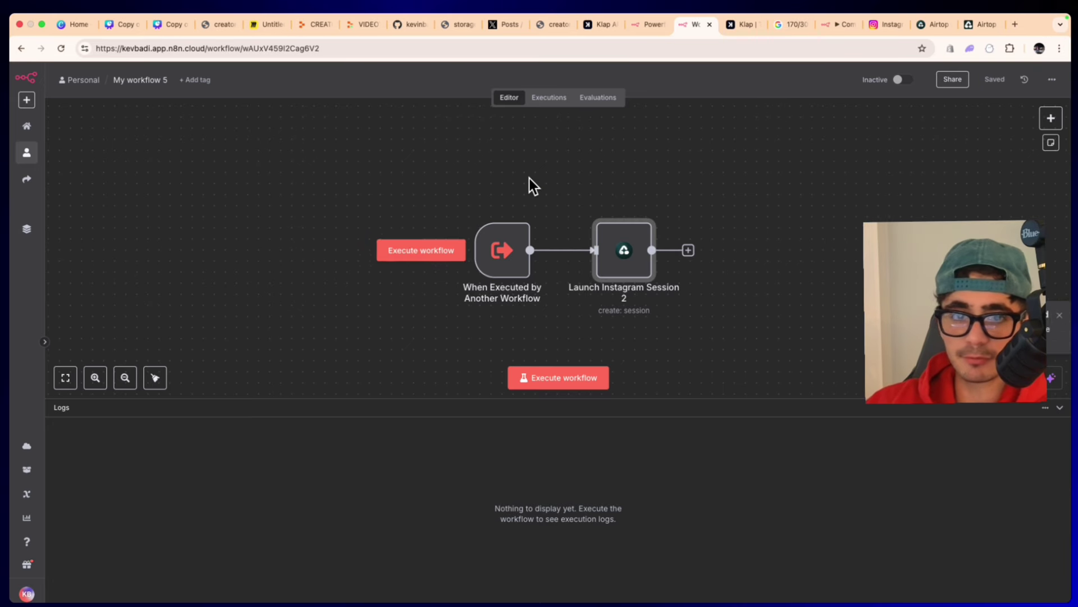
# Step: Rename the workflow as "Luanch instagram session"
pyautogui.click(168, 80)
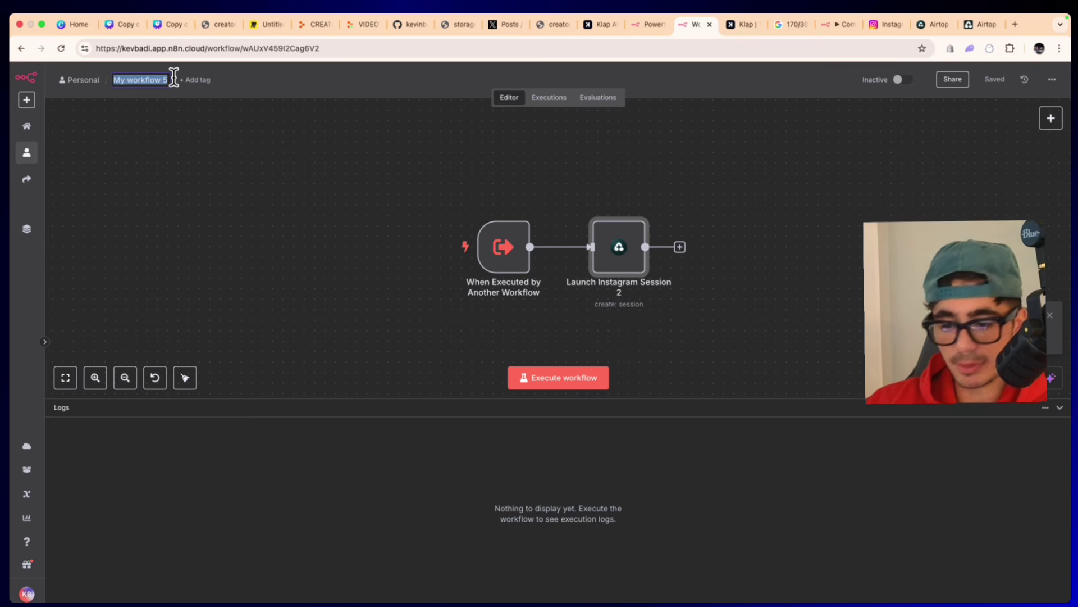
pyautogui.write('Luanch instagram session')
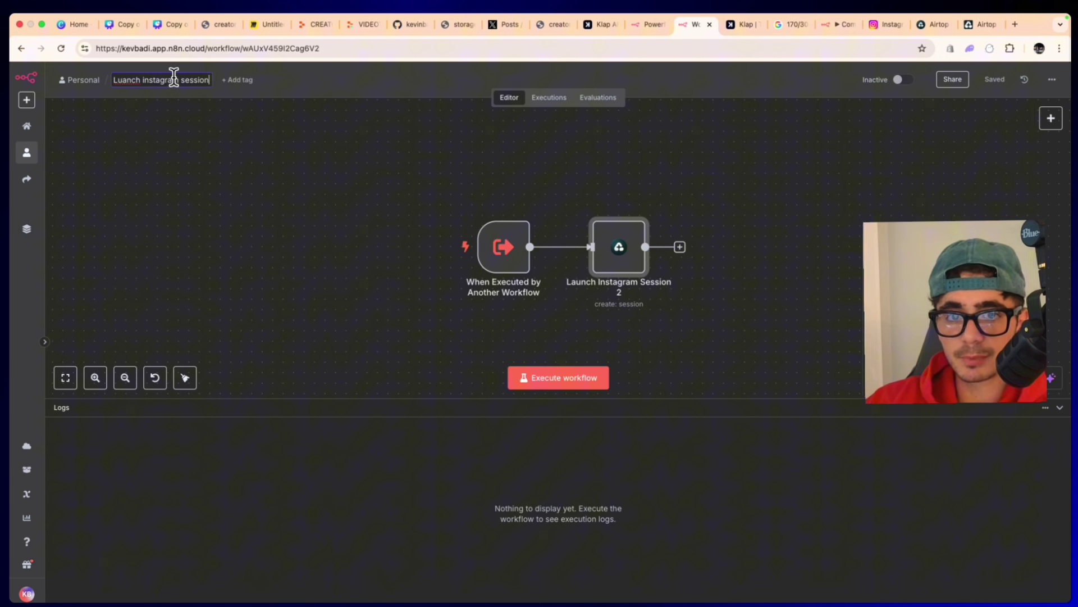
pyautogui.press('Return')
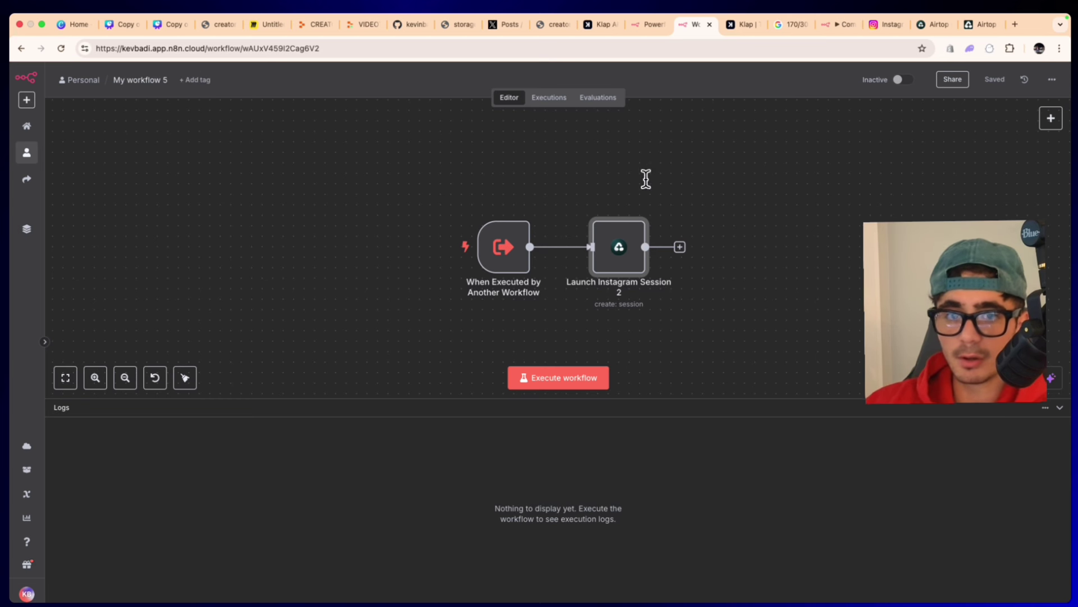
# Step: Sign in to n8n cloud with the prefilled account from the n8n homepage and create a new workflow
pyautogui.click(636, 25)
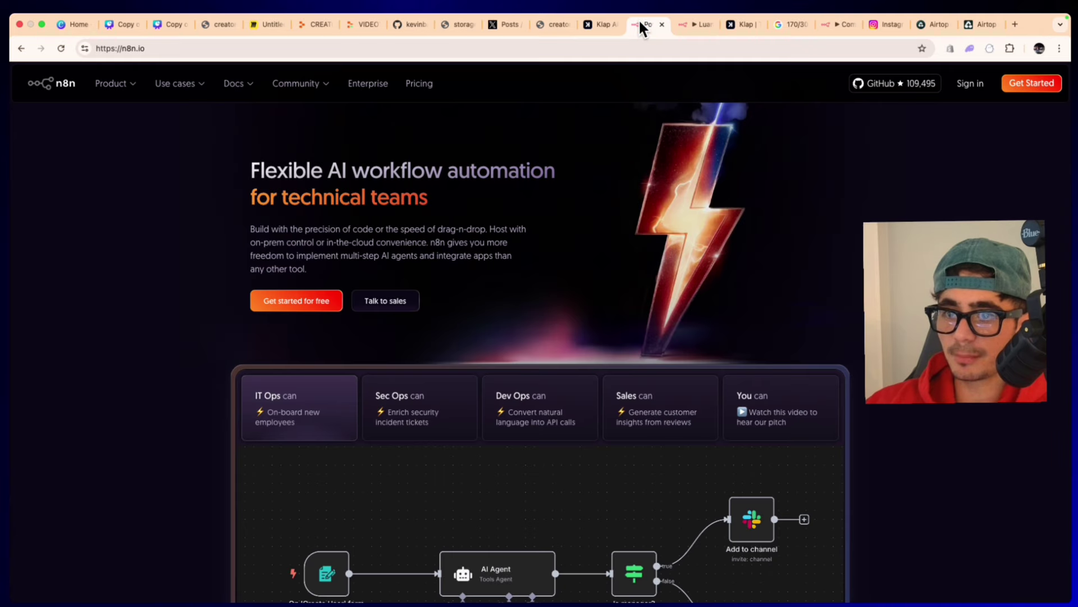
pyautogui.click(971, 83)
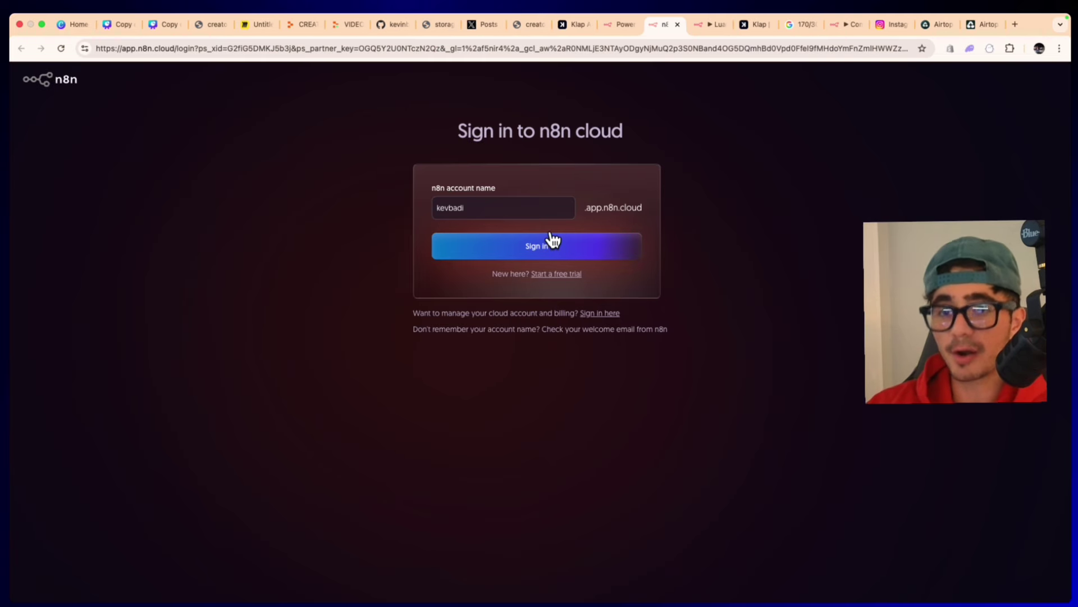
pyautogui.click(546, 242)
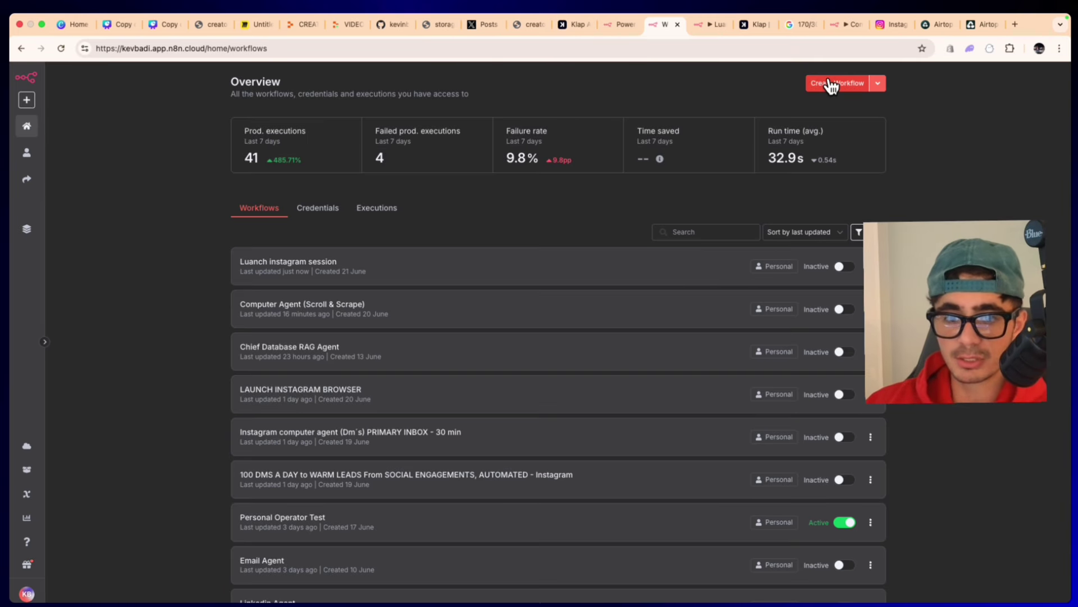
pyautogui.click(831, 84)
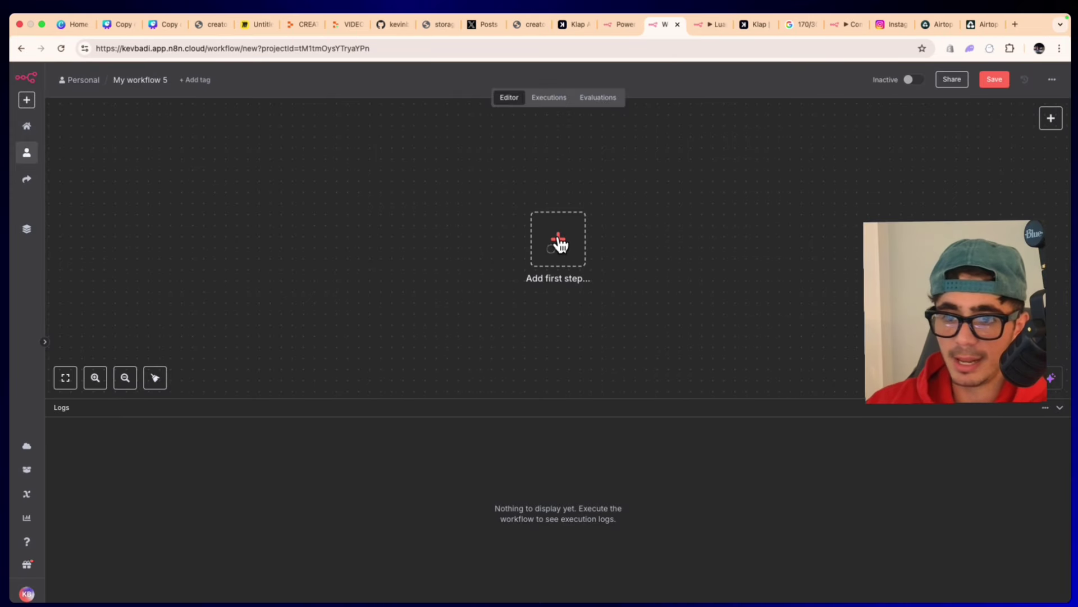
# Step: Add an On chat message trigger as the new workflow's first step, leaving its options at the defaults
pyautogui.click(559, 240)
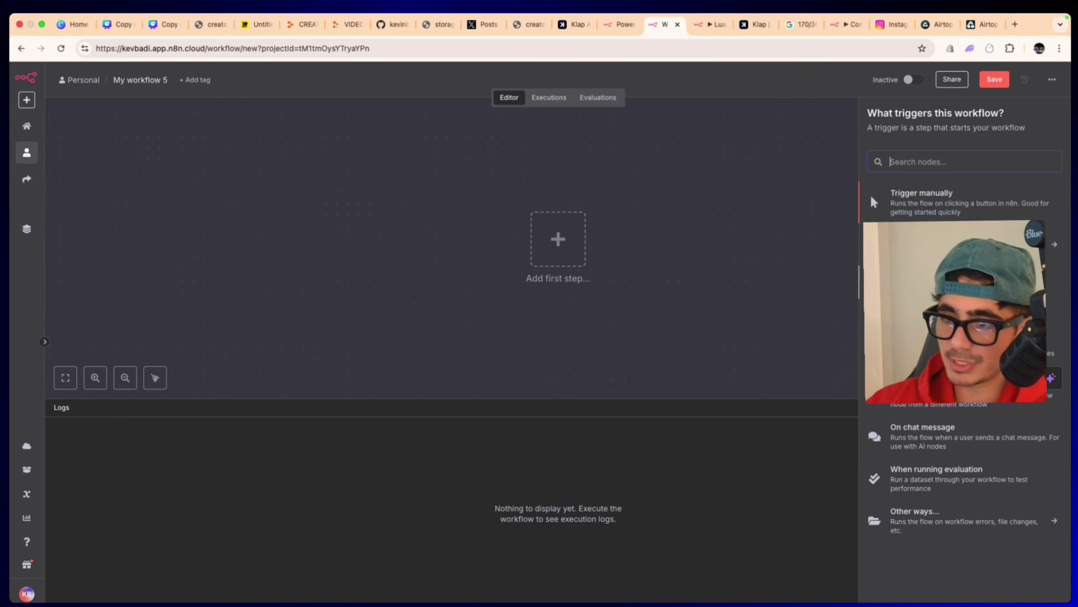
pyautogui.click(954, 434)
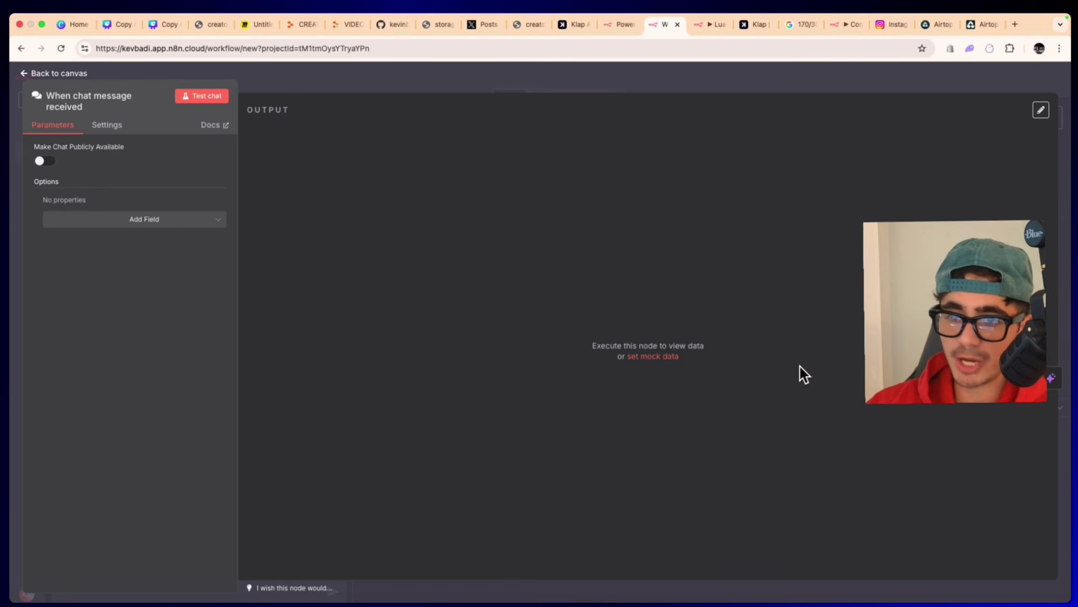
pyautogui.click(124, 219)
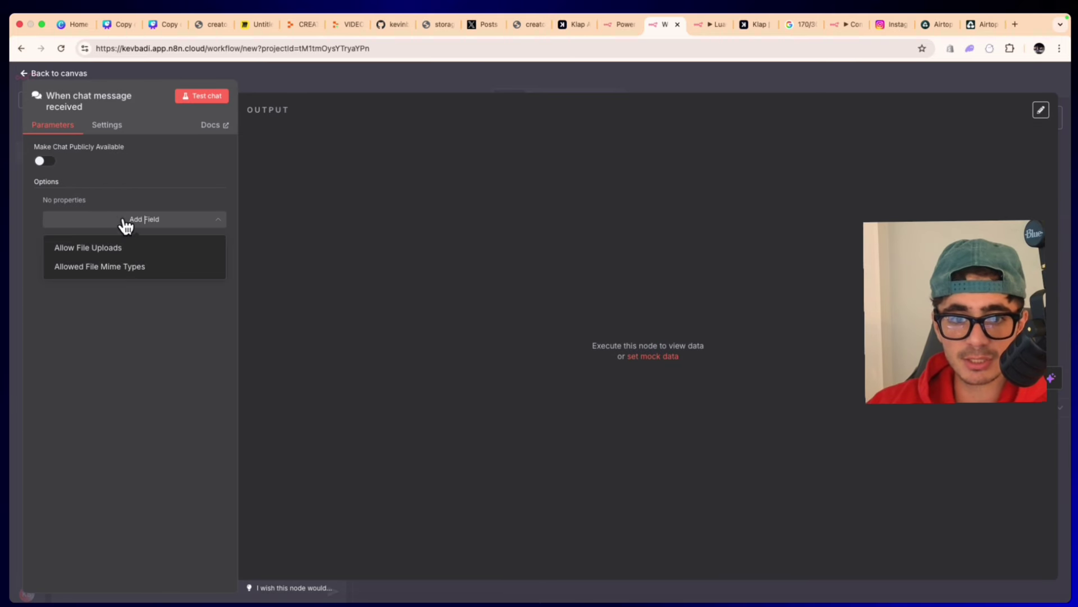
pyautogui.click(128, 178)
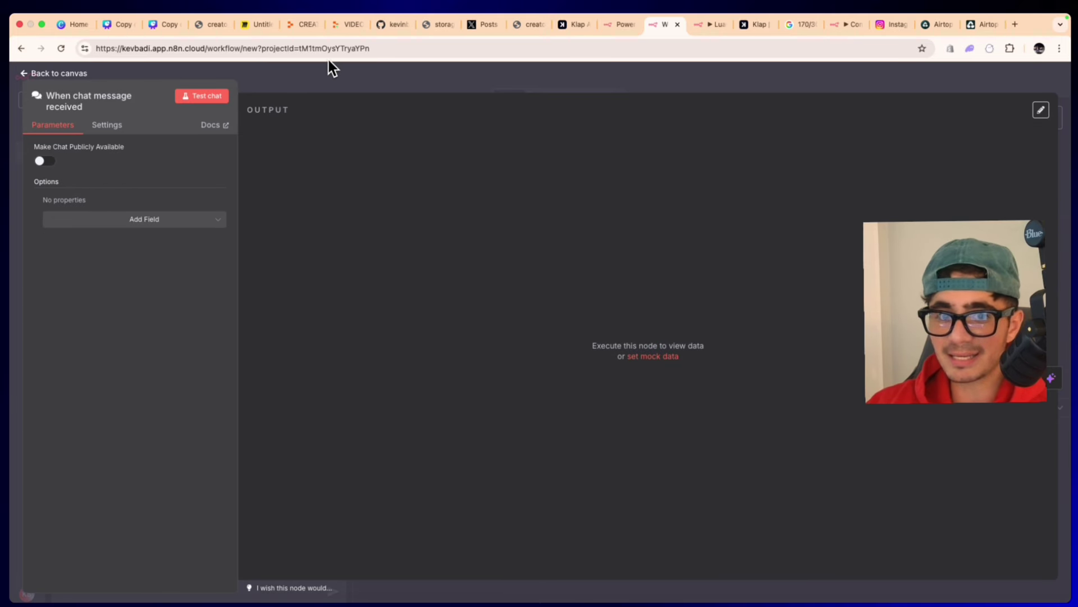
pyautogui.press('Escape')
# Step: Add an AI Agent node after the chat trigger and return to the workflow canvas
pyautogui.click(575, 248)
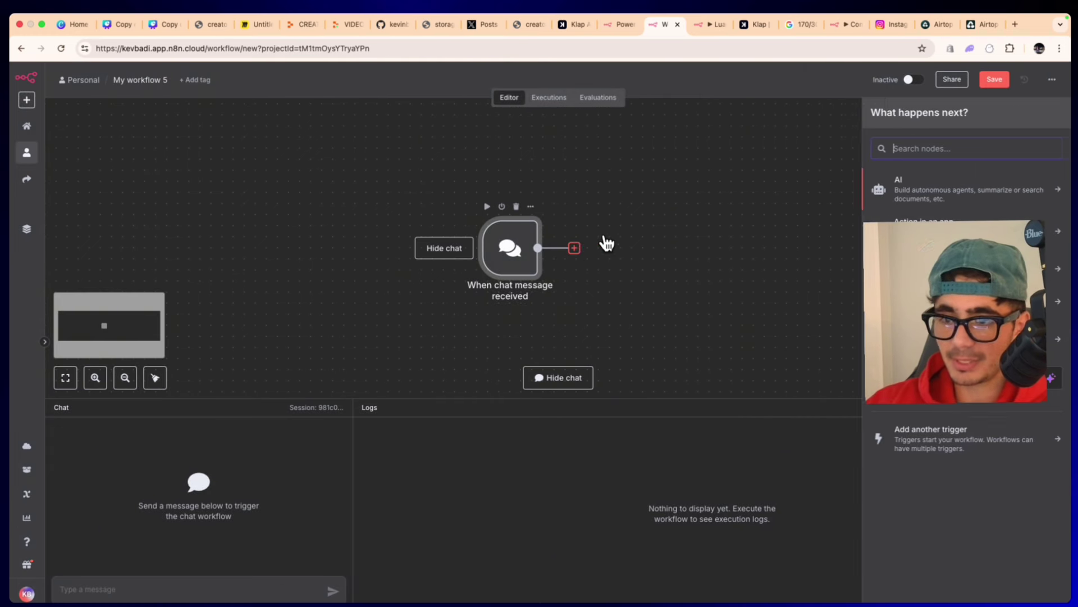
pyautogui.write('ai agent')
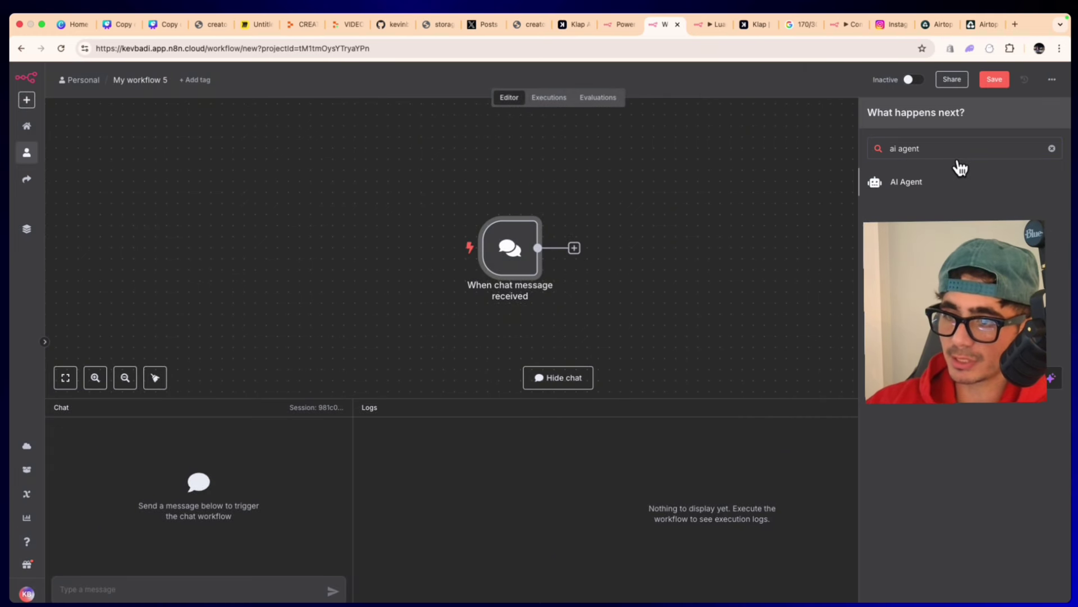
pyautogui.click(949, 180)
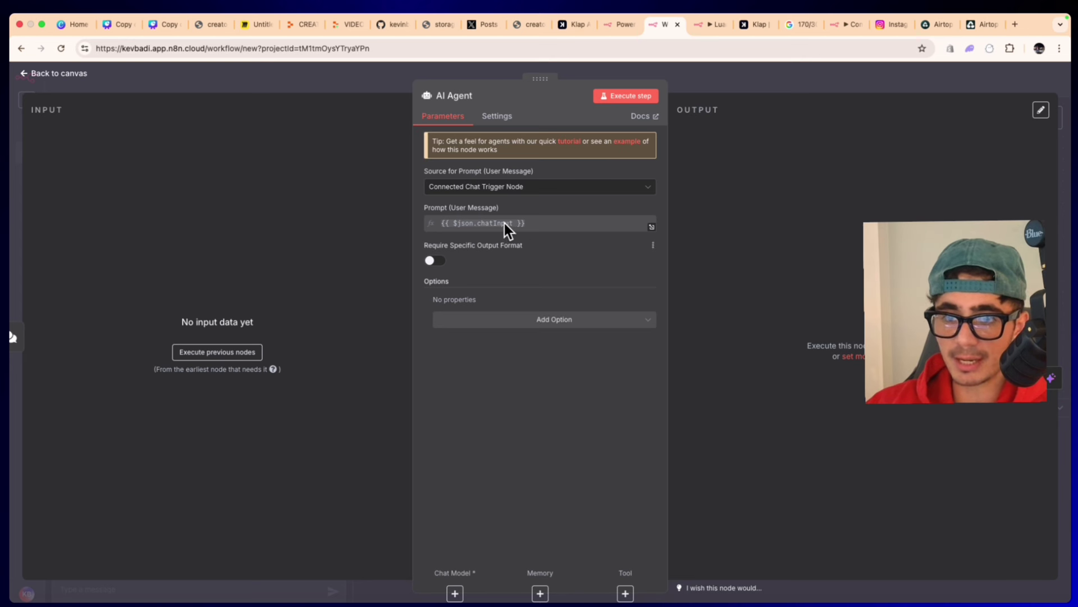
pyautogui.click(716, 76)
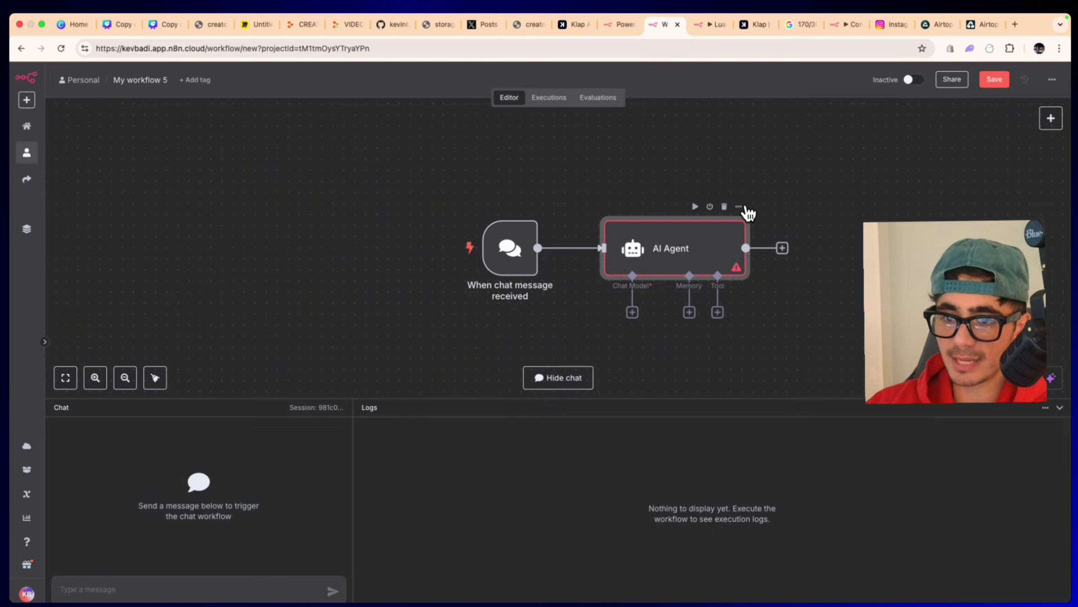
# Step: Attach an OpenAI Chat Model to the AI Agent's Chat Model connection
pyautogui.scroll(-6, 740, 203)
pyautogui.scroll(2, 724, 204)
pyautogui.scroll(2, 724, 204)
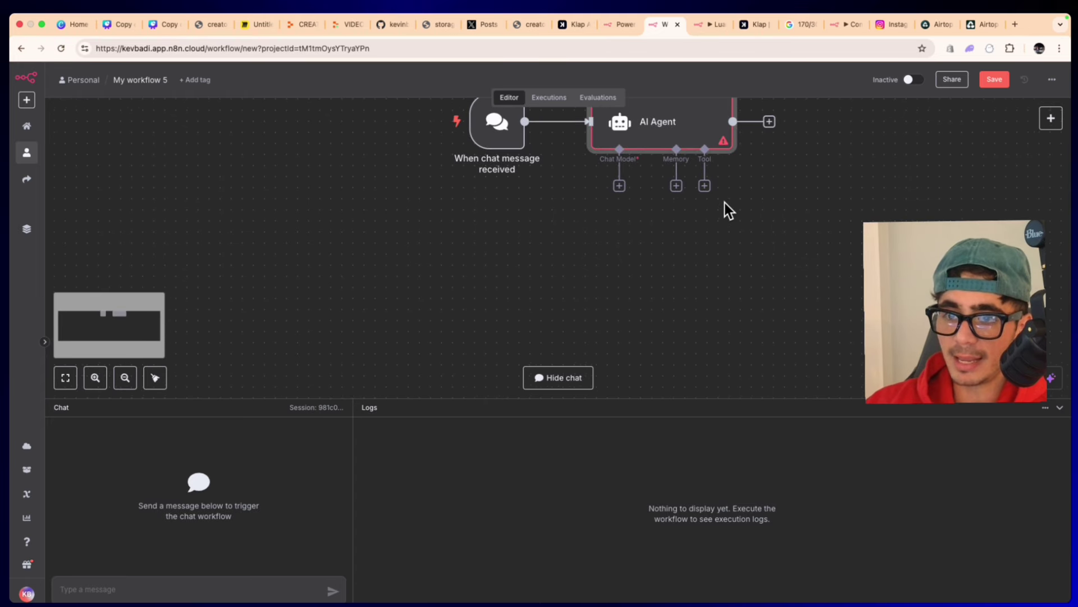
pyautogui.click(615, 195)
pyautogui.write('openai')
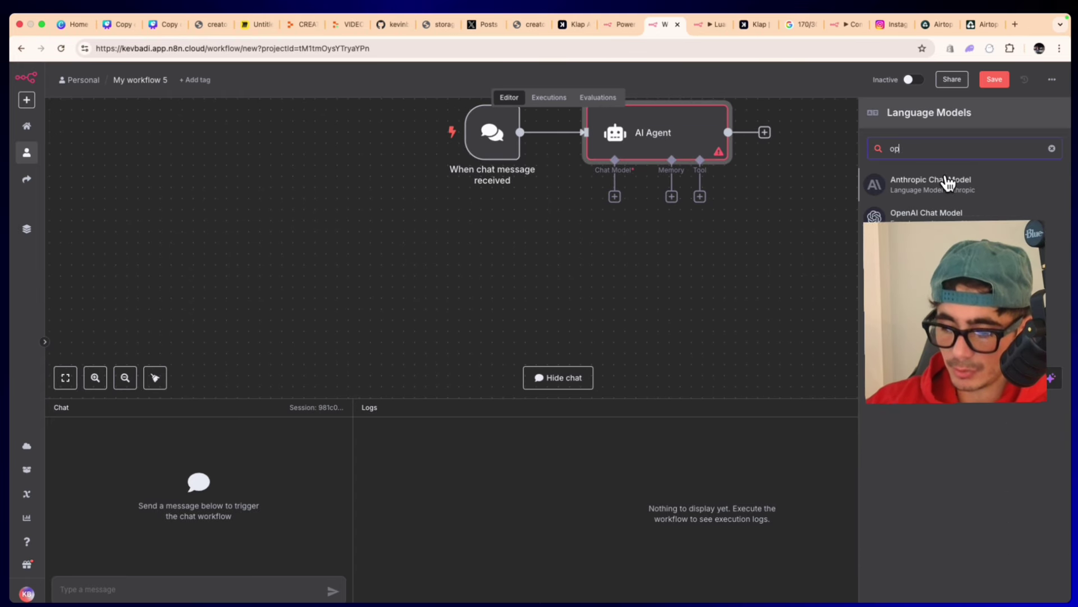
pyautogui.click(957, 177)
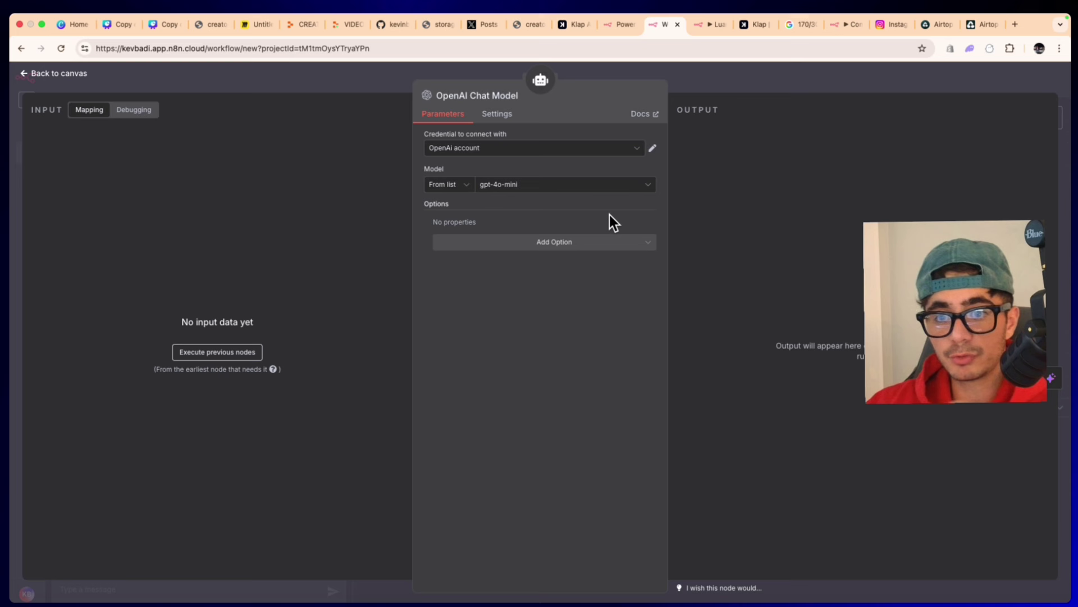
# Step: Set the OpenAI Chat Model's model to o3 and return to the workflow canvas
pyautogui.click(551, 183)
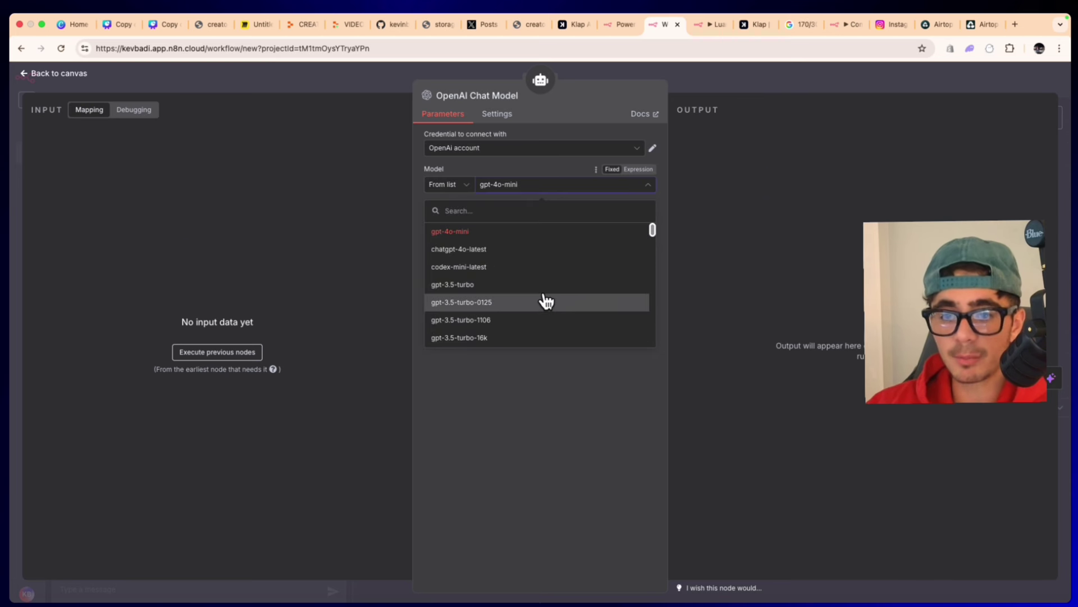
pyautogui.scroll(-10, 545, 301)
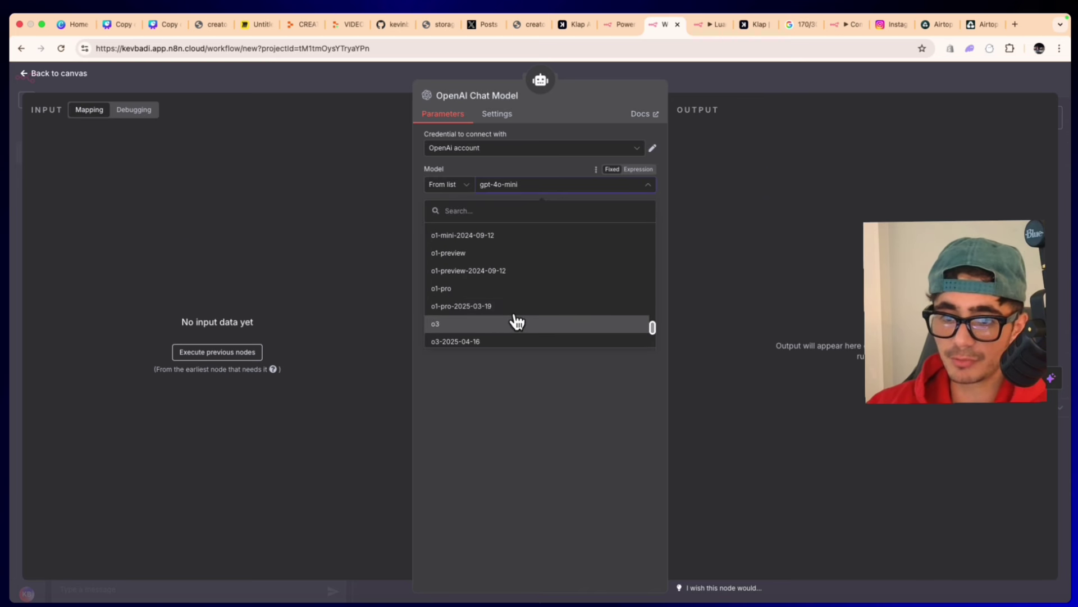
pyautogui.scroll(-1, 505, 317)
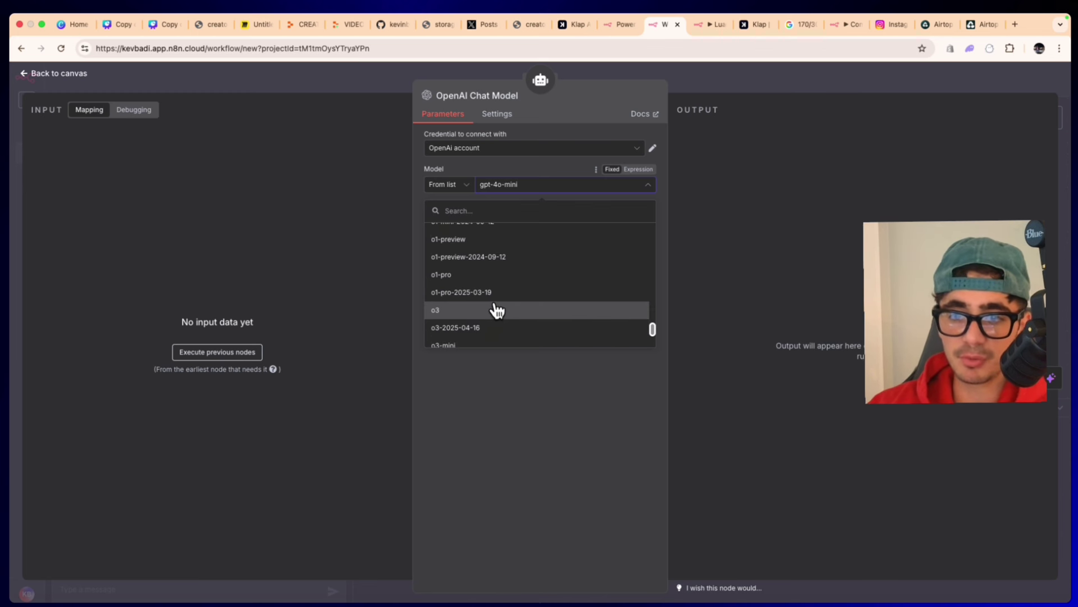
pyautogui.click(497, 310)
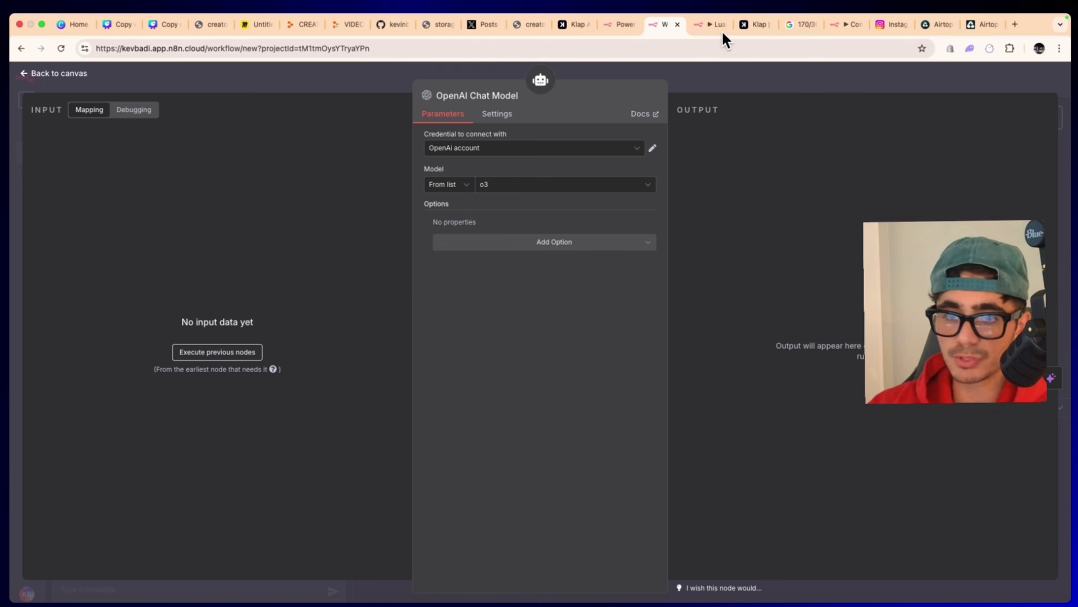
pyautogui.click(721, 78)
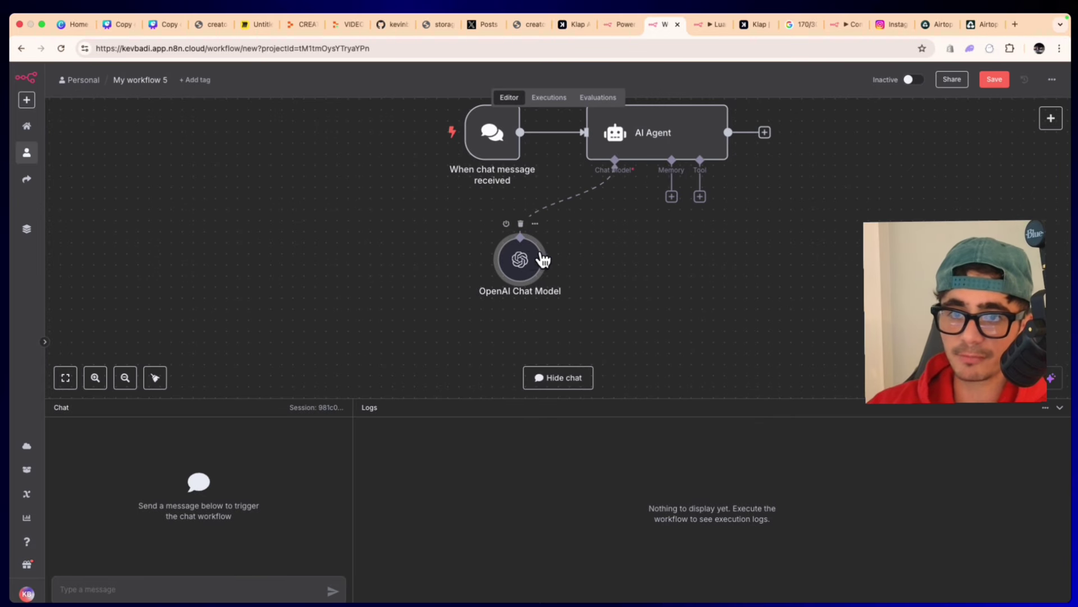
# Step: Copy the full system message from the AI Agent node in the Computer Agent (Scroll & Scrape) workflow
pyautogui.scroll(2, 593, 250)
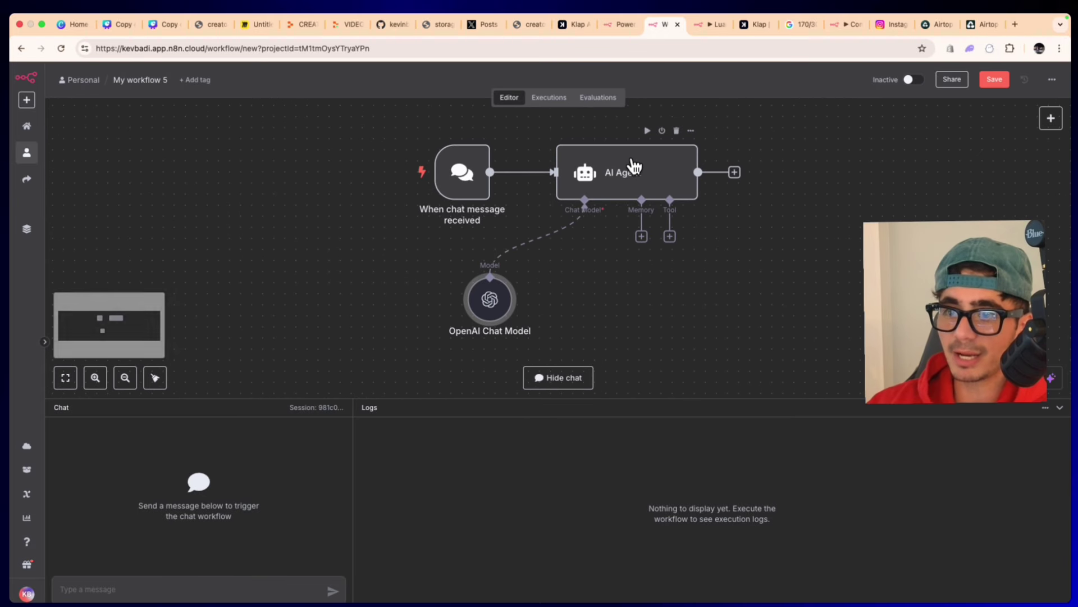
pyautogui.click(842, 25)
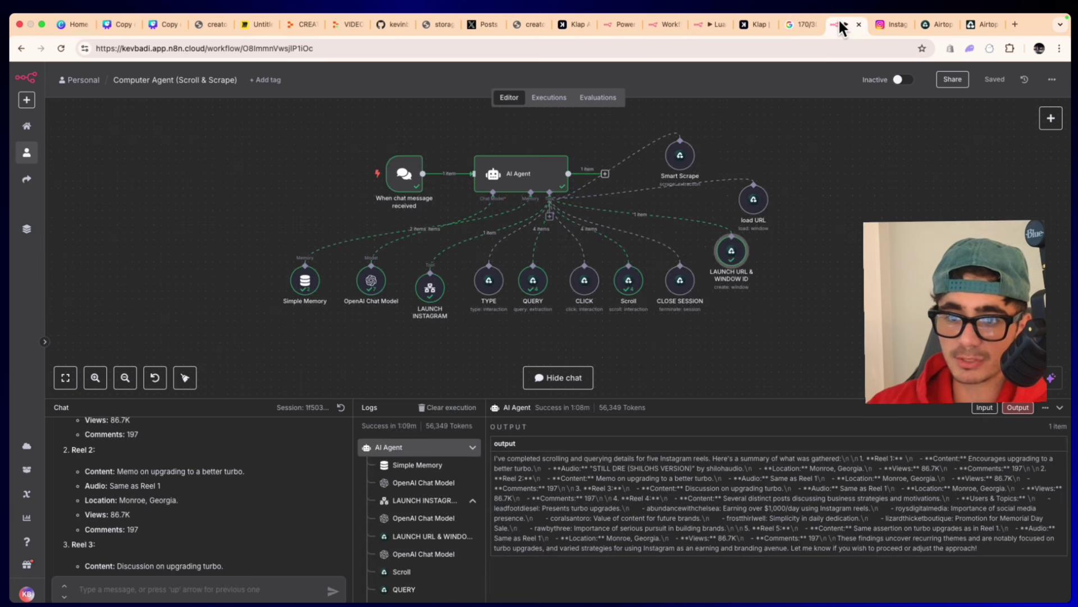
pyautogui.doubleClick(528, 171)
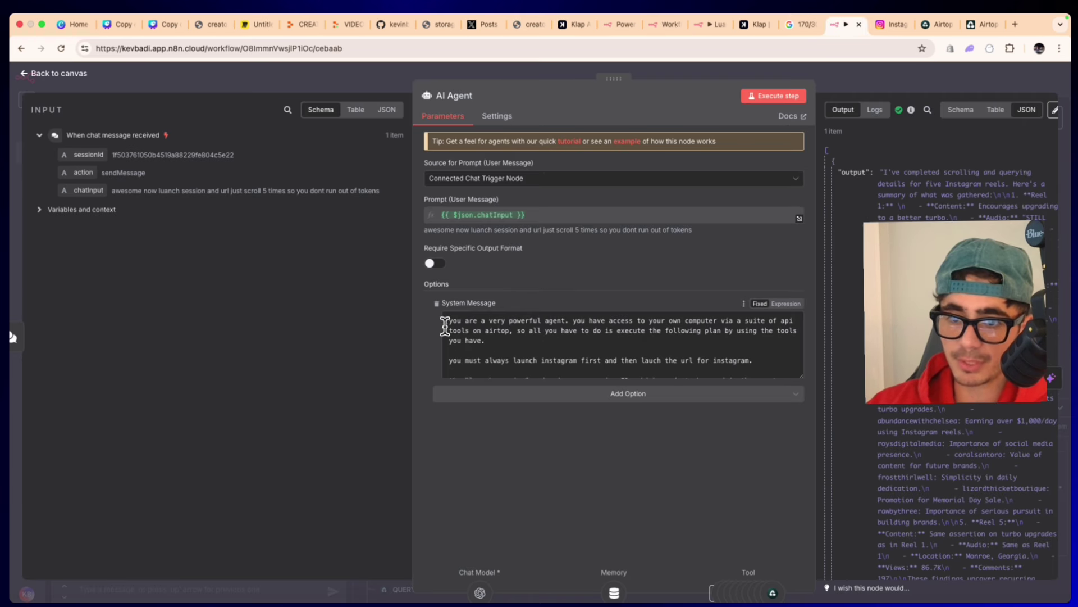
pyautogui.moveTo(450, 322); pyautogui.dragTo(458, 321)
pyautogui.moveTo(549, 326); pyautogui.dragTo(854, 426)
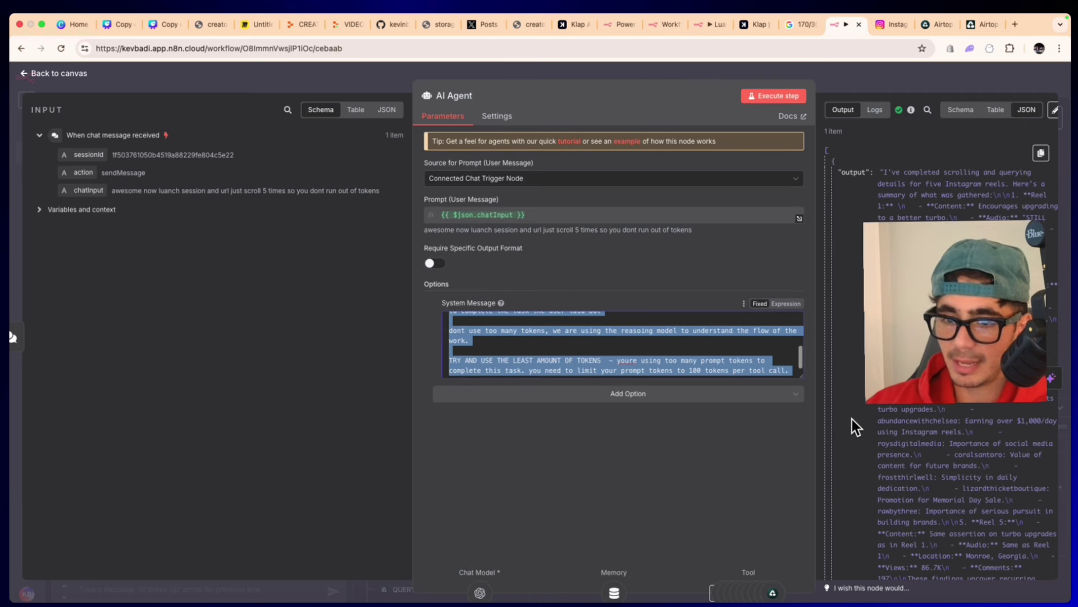
# Step: Add a System Message option to the new workflow's AI Agent and replace its default text with the copied prompt
pyautogui.click(702, 24)
pyautogui.click(665, 25)
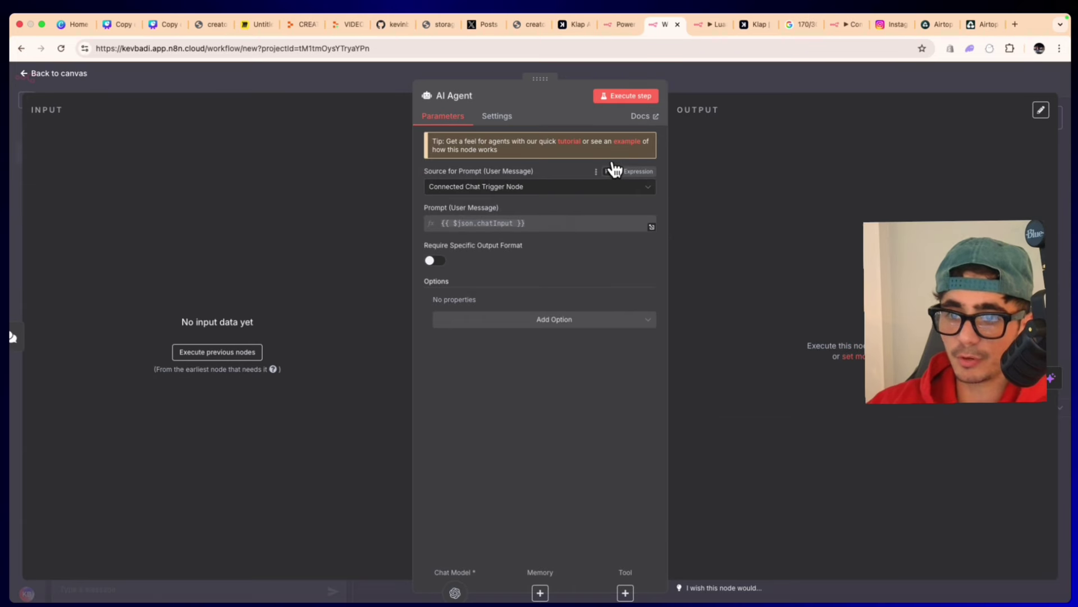
pyautogui.click(536, 318)
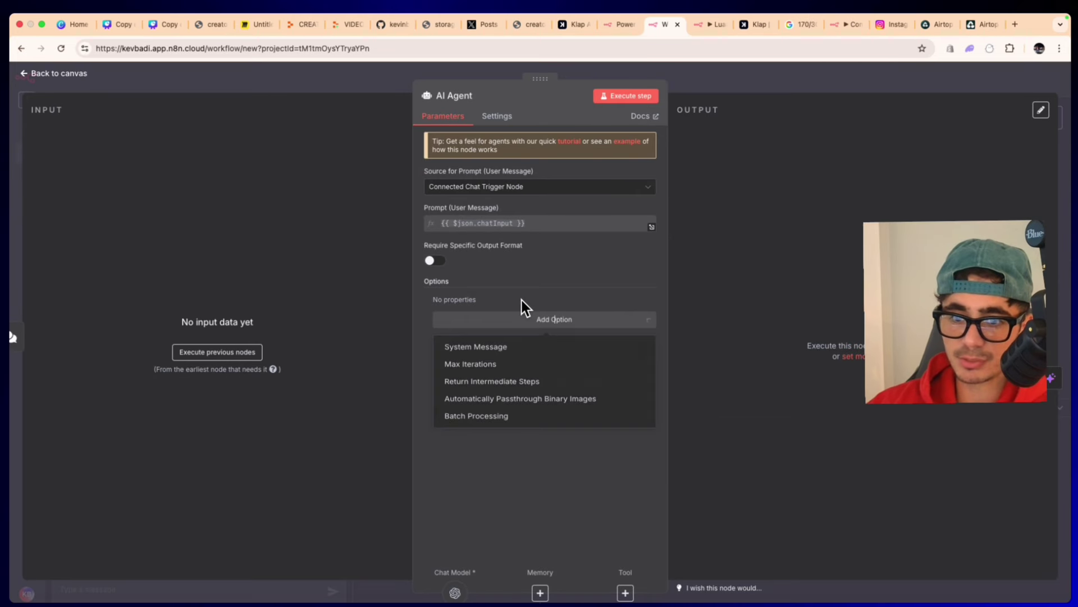
pyautogui.click(499, 347)
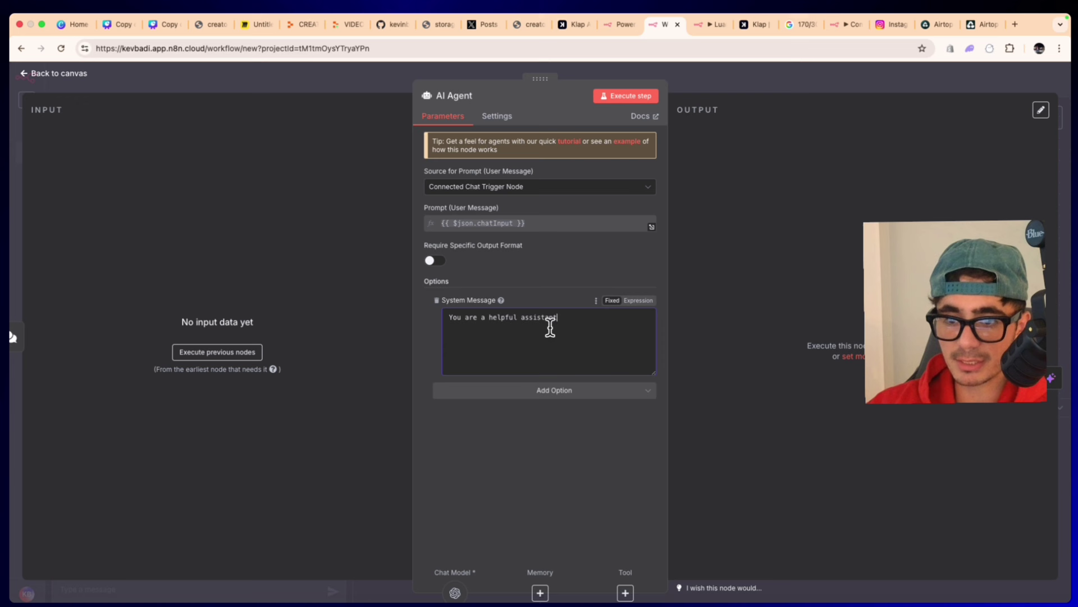
pyautogui.moveTo(550, 327); pyautogui.dragTo(442, 299)
pyautogui.press('BackSpace')
pyautogui.press('super+v')
pyautogui.scroll(5, 472, 330)
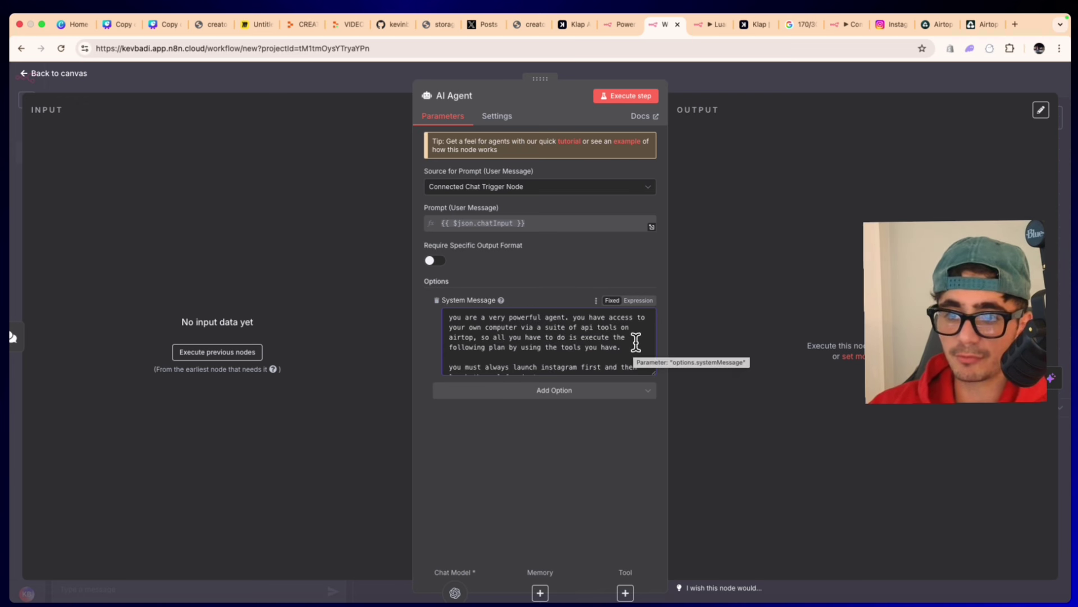
pyautogui.scroll(-1, 635, 342)
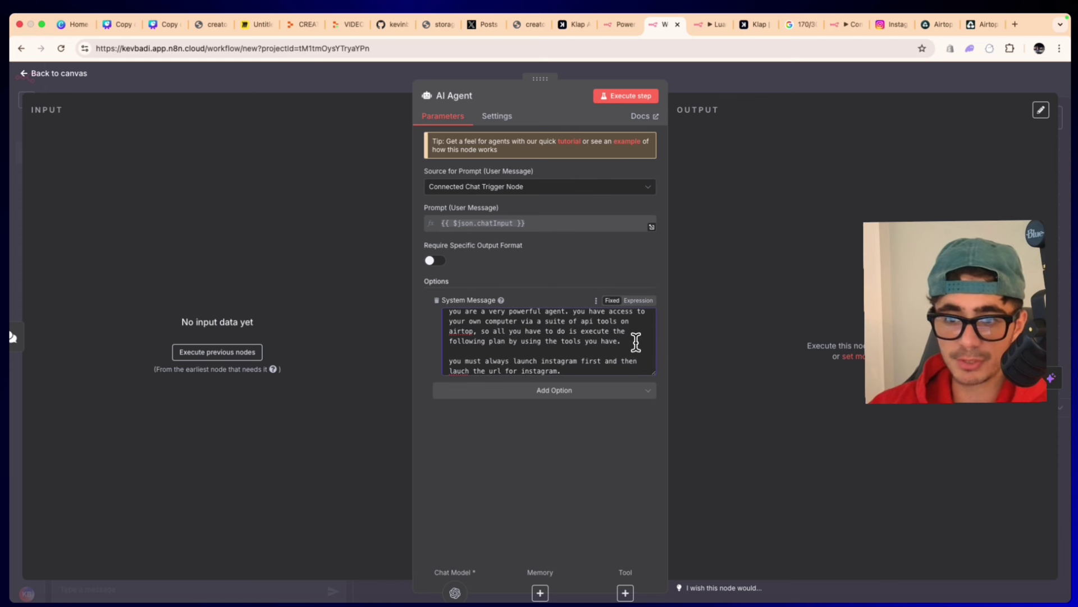
# Step: Review the pasted system message in the AI Agent, return to the canvas and save the workflow
pyautogui.scroll(-2, 636, 342)
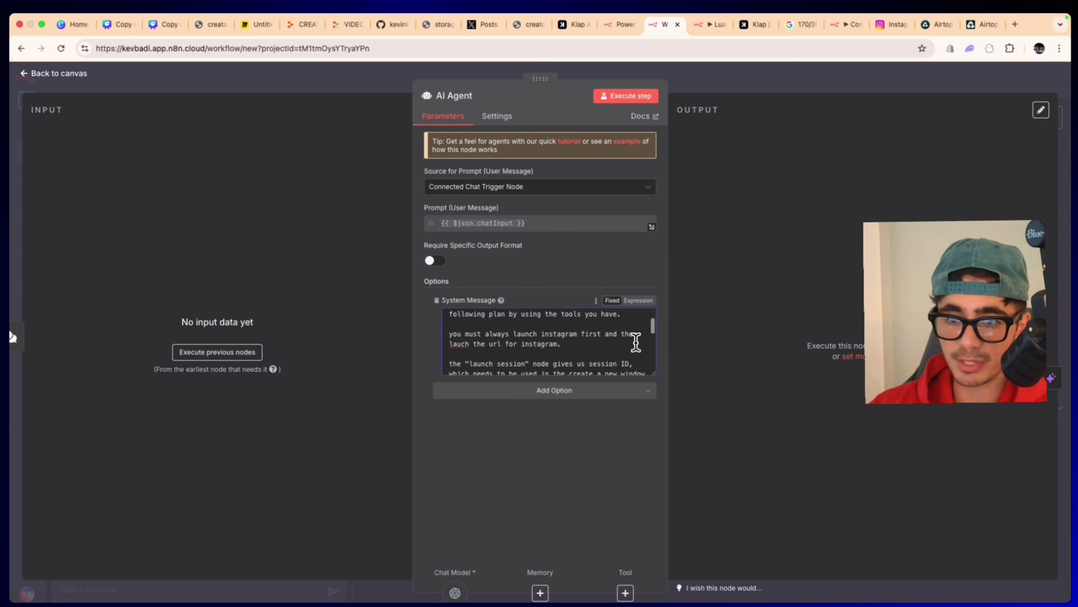
pyautogui.scroll(2, 636, 341)
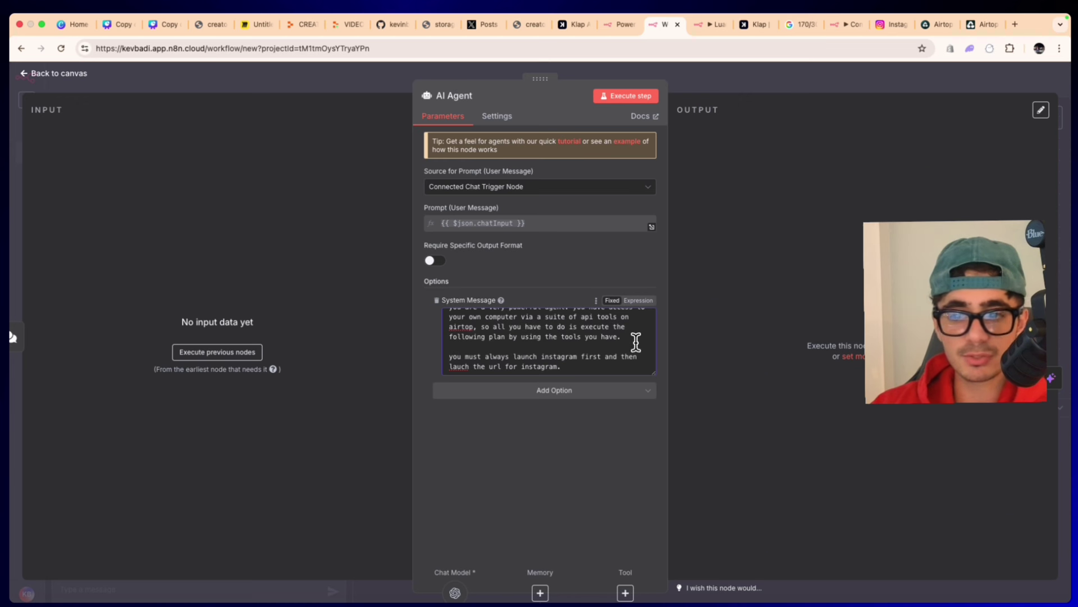
pyautogui.scroll(-3, 636, 341)
pyautogui.scroll(1, 636, 341)
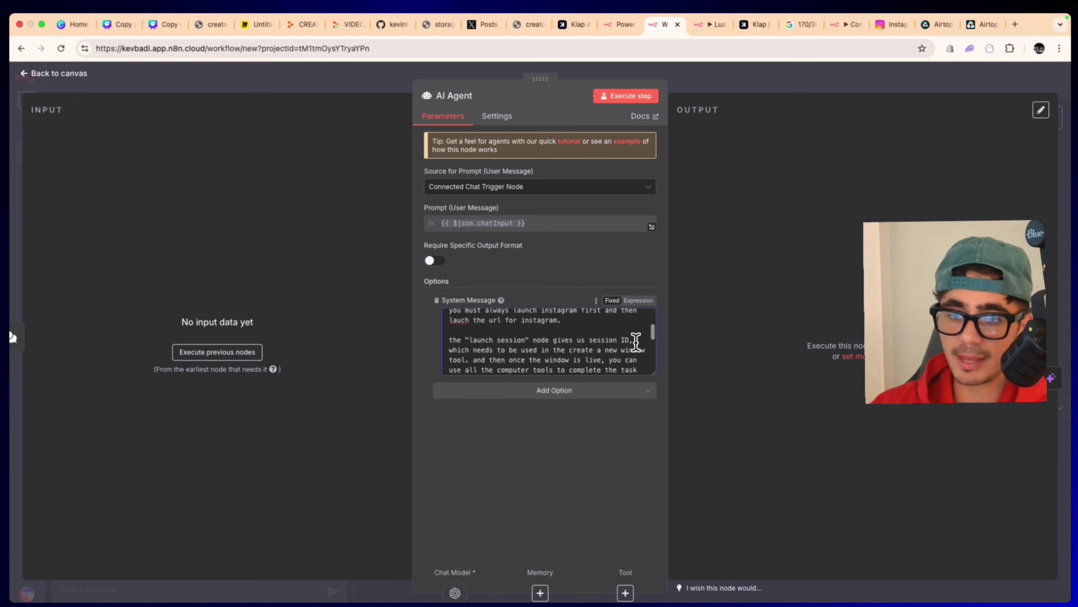
pyautogui.scroll(1, 636, 341)
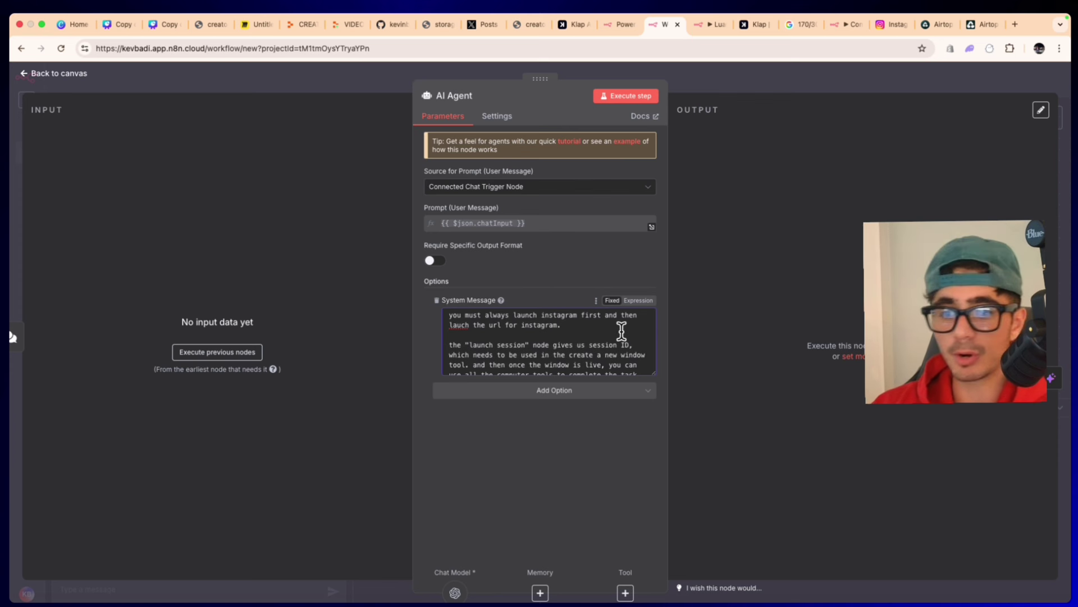
pyautogui.scroll(-1, 622, 331)
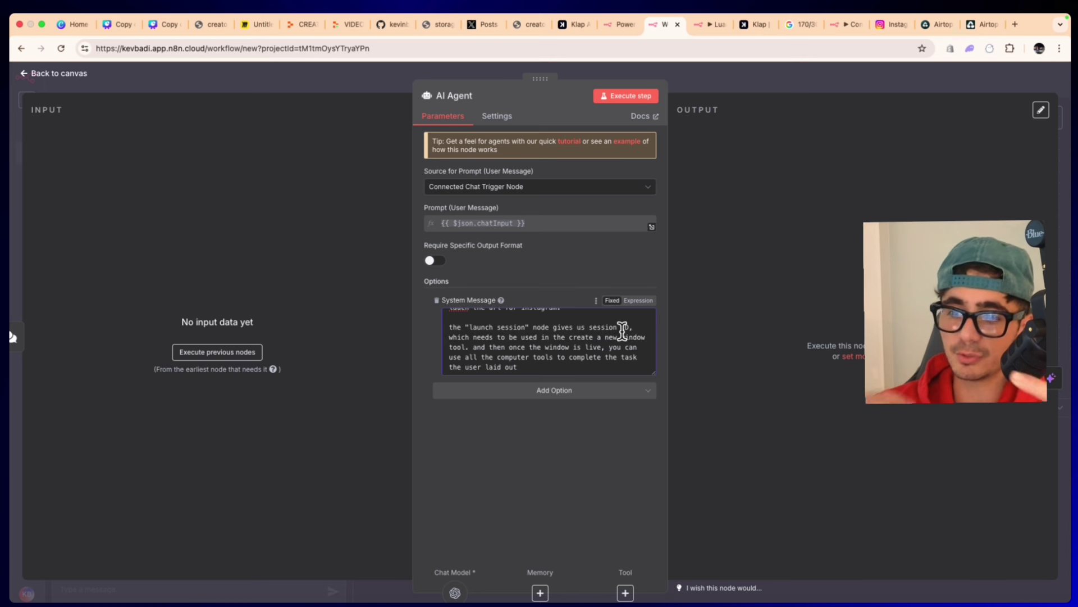
pyautogui.click(726, 72)
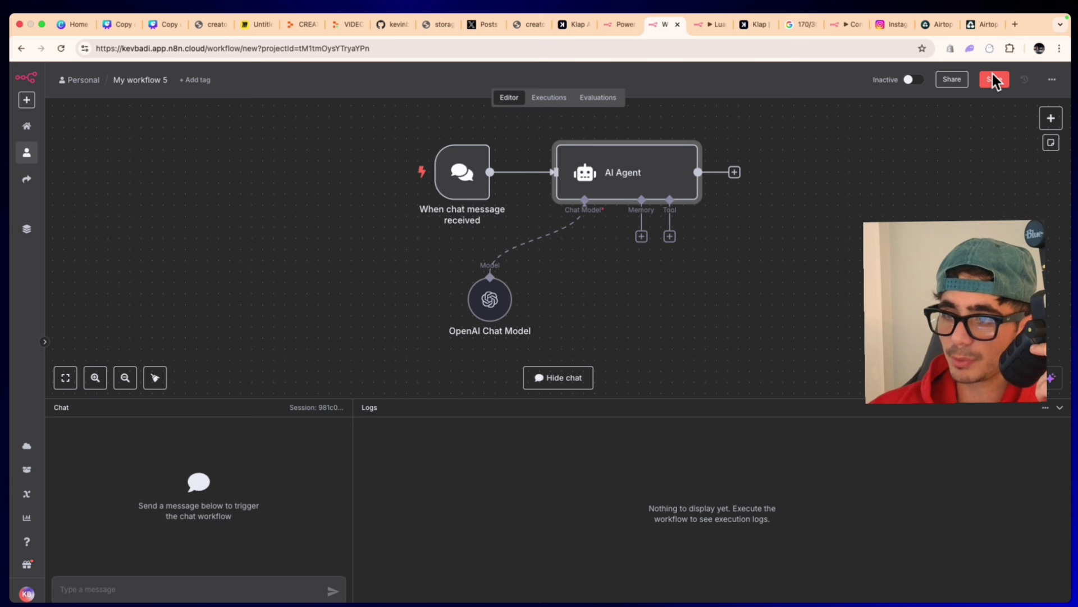
pyautogui.click(993, 76)
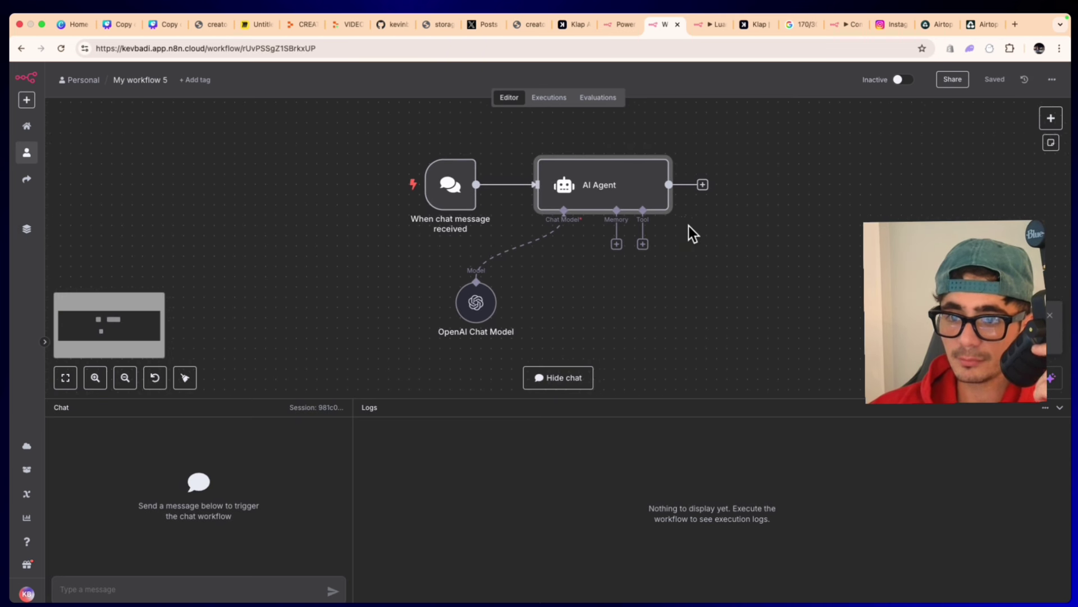
# Step: Attach a Call n8n Workflow Tool to the AI Agent and choose "Luanch instagram session" as its workflow
pyautogui.click(644, 243)
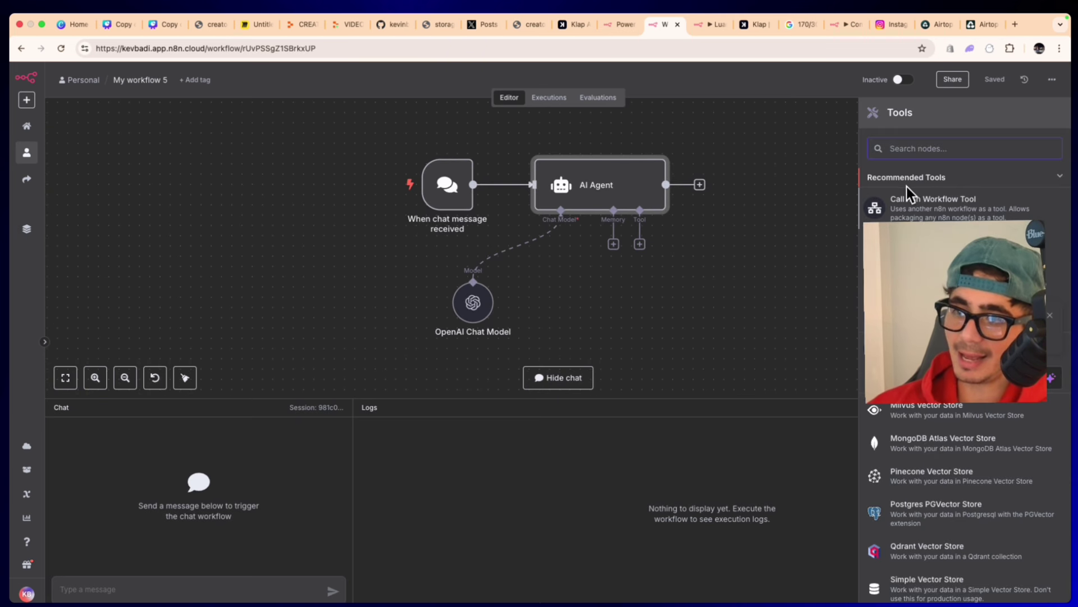
pyautogui.click(987, 200)
pyautogui.click(560, 313)
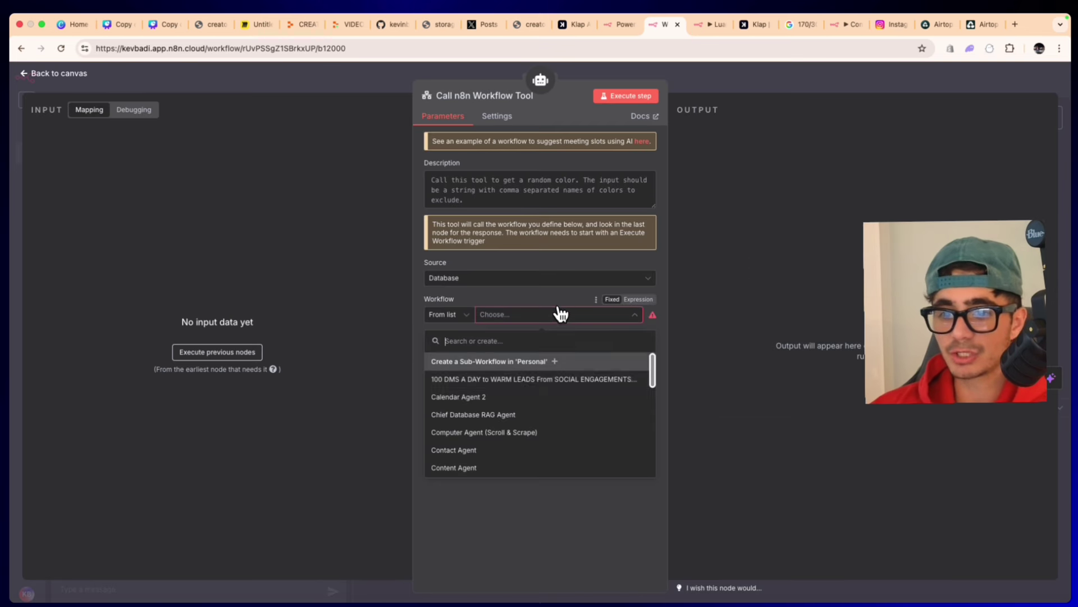
pyautogui.scroll(-5, 534, 414)
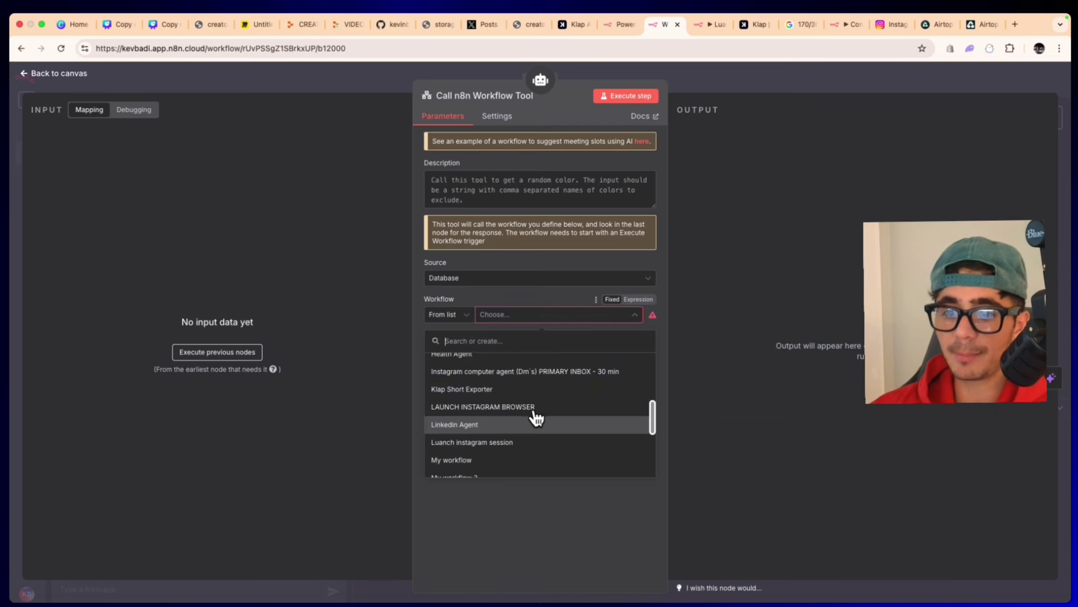
pyautogui.scroll(-5, 537, 418)
pyautogui.scroll(4, 536, 418)
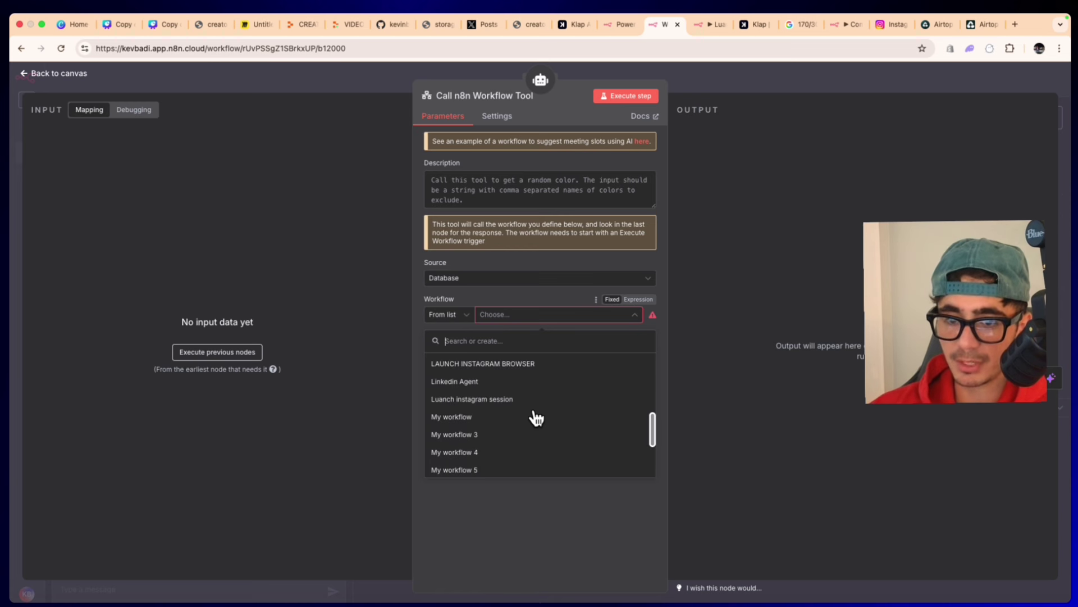
pyautogui.scroll(4, 533, 419)
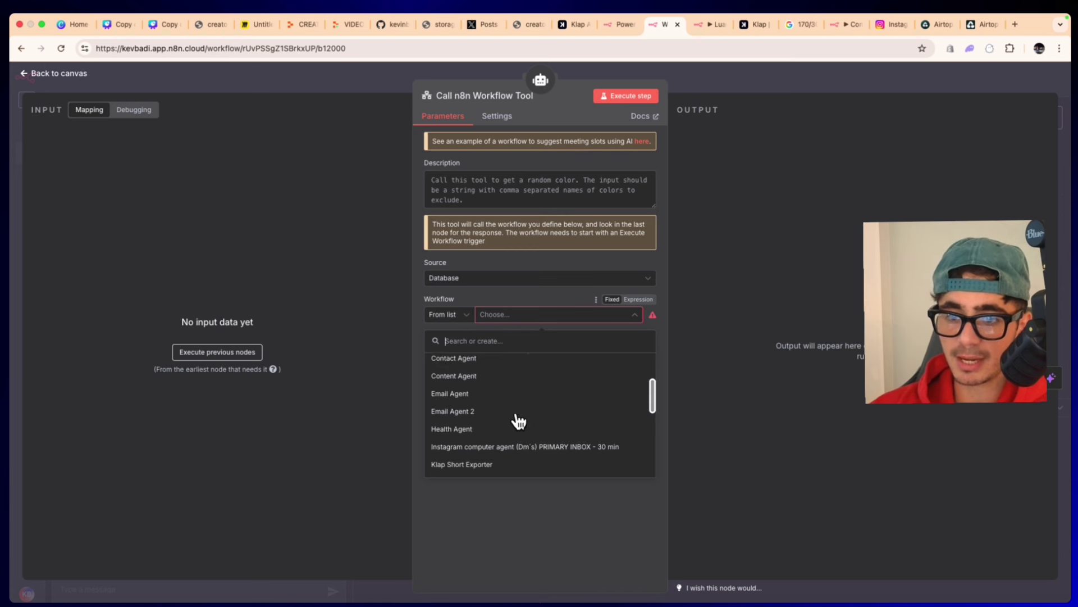
pyautogui.scroll(3, 517, 421)
pyautogui.scroll(-6, 502, 413)
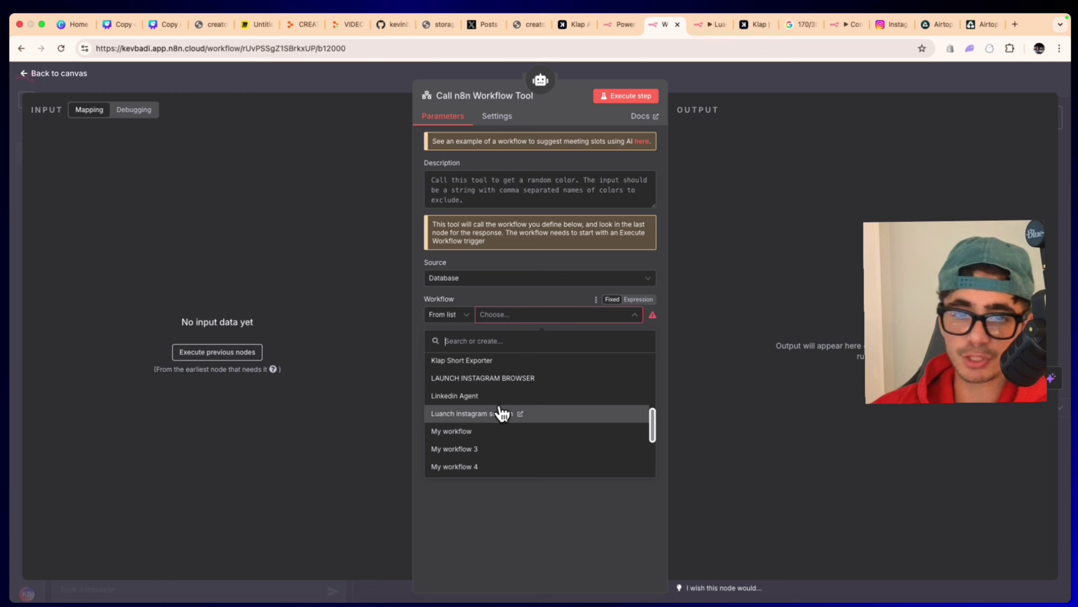
pyautogui.click(501, 413)
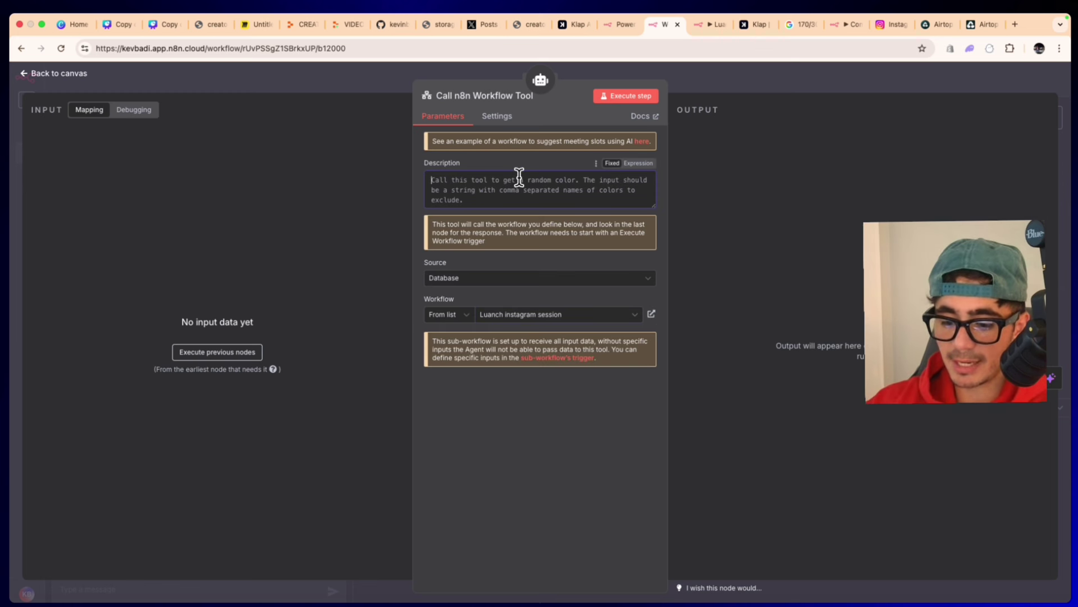
# Step: Describe the workflow tool as launching a new session for our airtop tools, specifically an instagram reels page, and save the workflow
pyautogui.write('This tool, launc')
pyautogui.write('h')
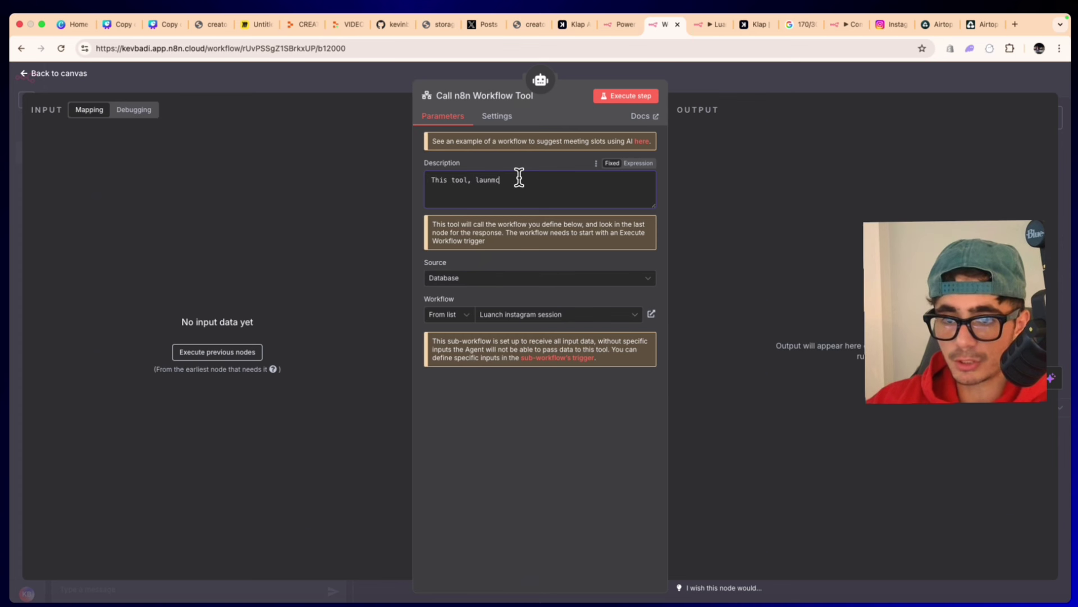
pyautogui.write('es a new session for our a')
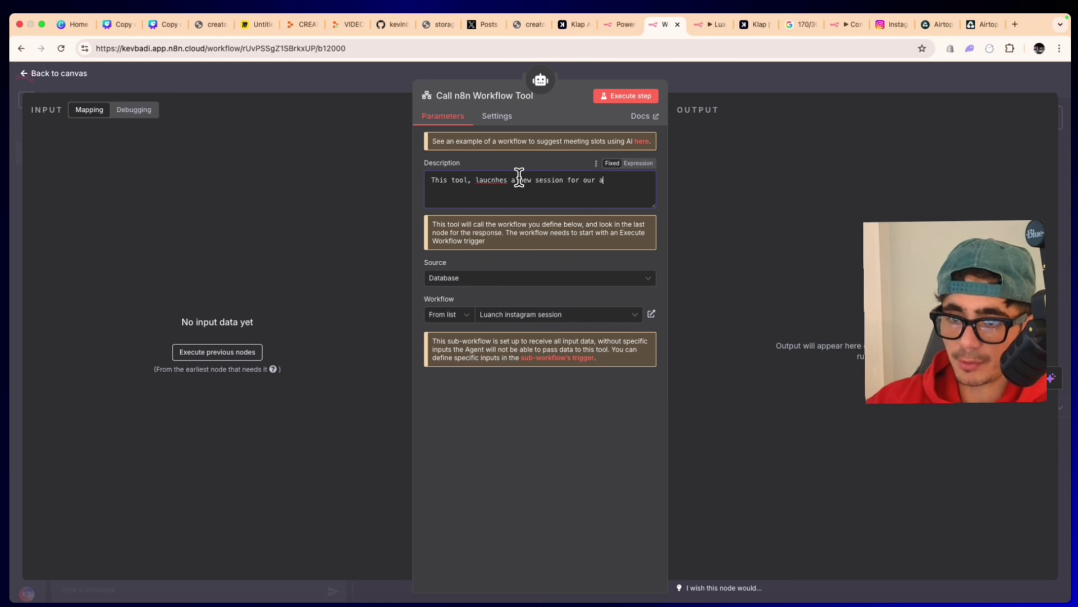
pyautogui.write('irtop tools to use')
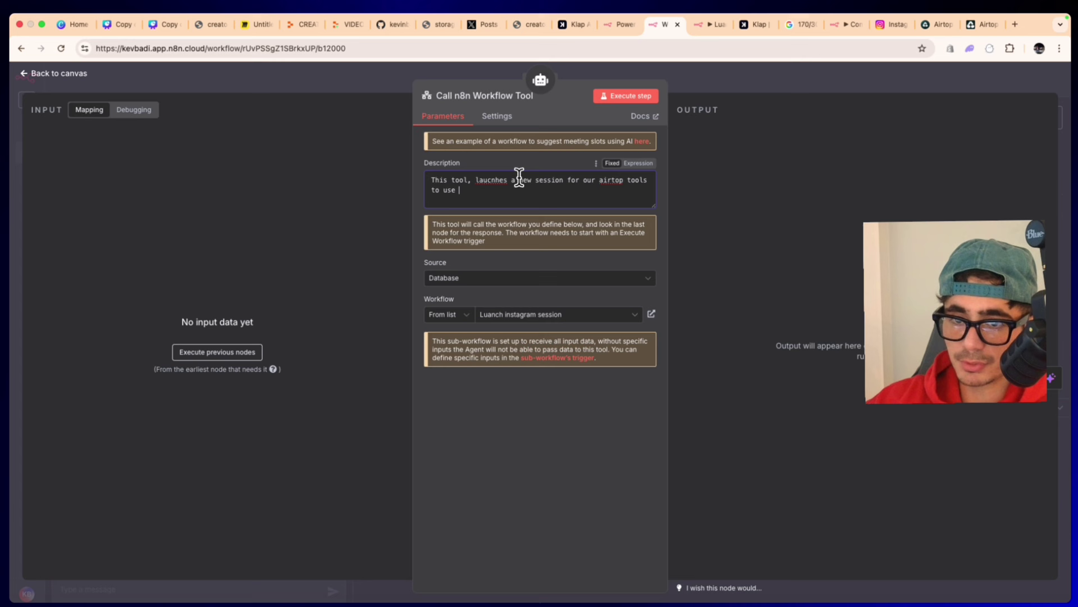
pyautogui.write('ow, laumched ')
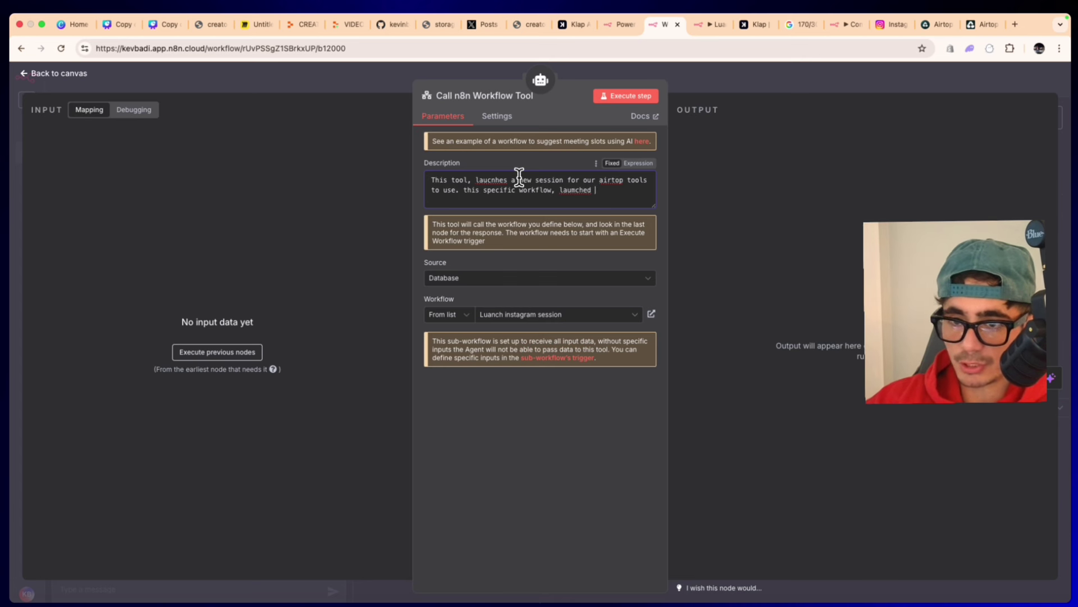
pyautogui.write('an instagram session')
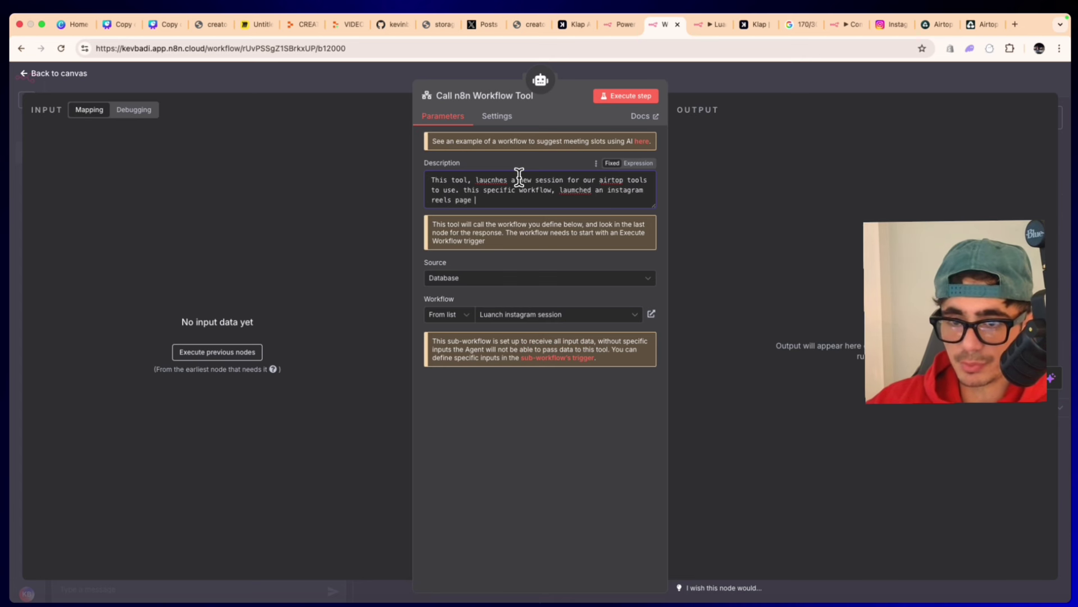
pyautogui.click(756, 70)
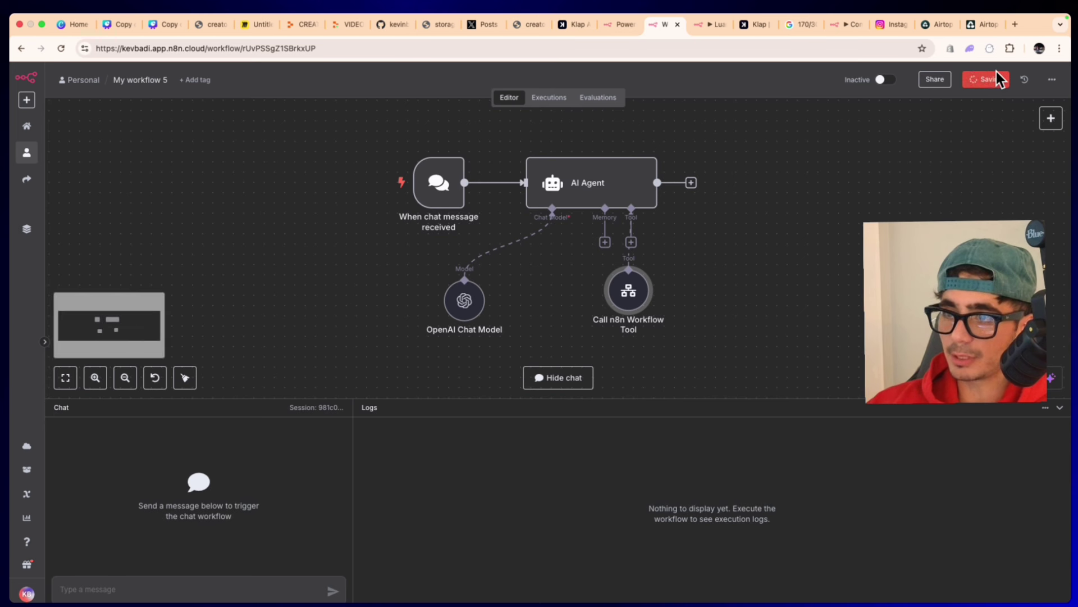
pyautogui.click(994, 79)
# Step: Rename the Call n8n Workflow Tool node to LAUNCH INSTAGRAM SESSION and move it up beyond the AI Agent's output
pyautogui.rightClick(635, 291)
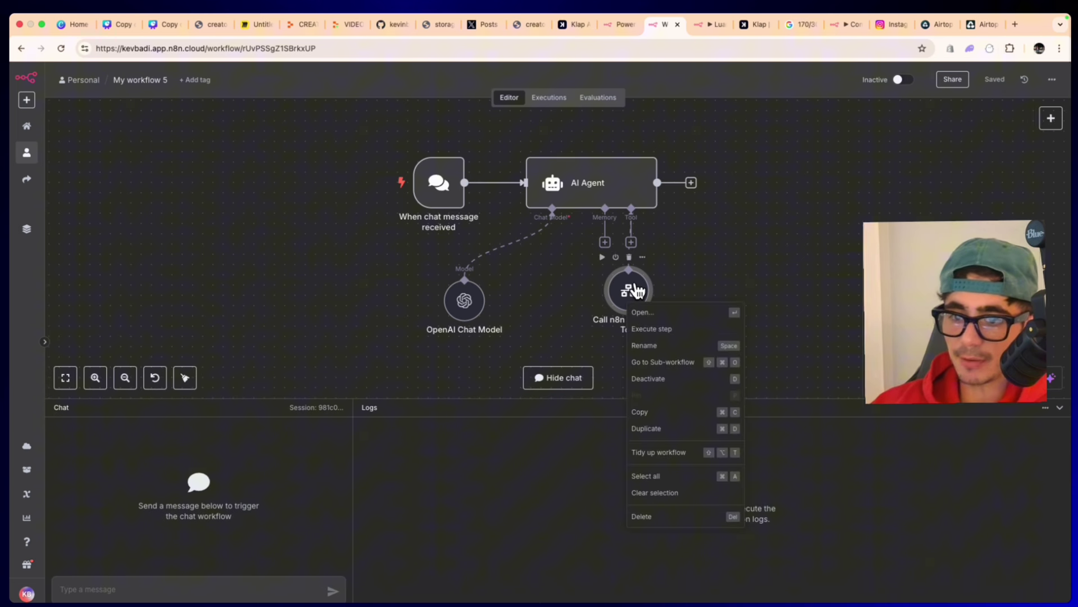
pyautogui.click(665, 339)
pyautogui.write('LAUNCH ')
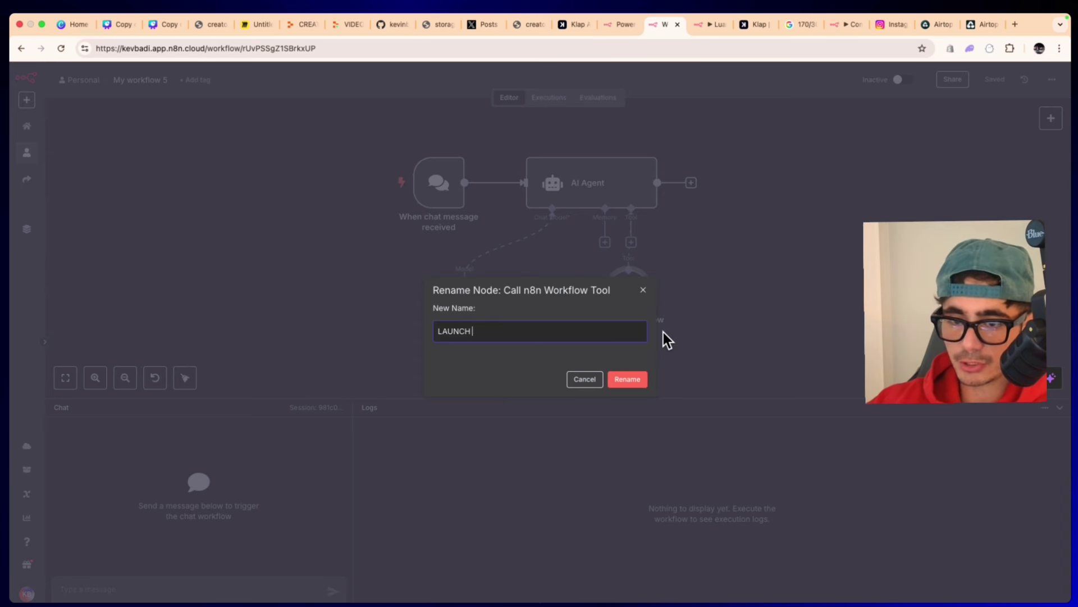
pyautogui.write('INSTAGRAM SESSI')
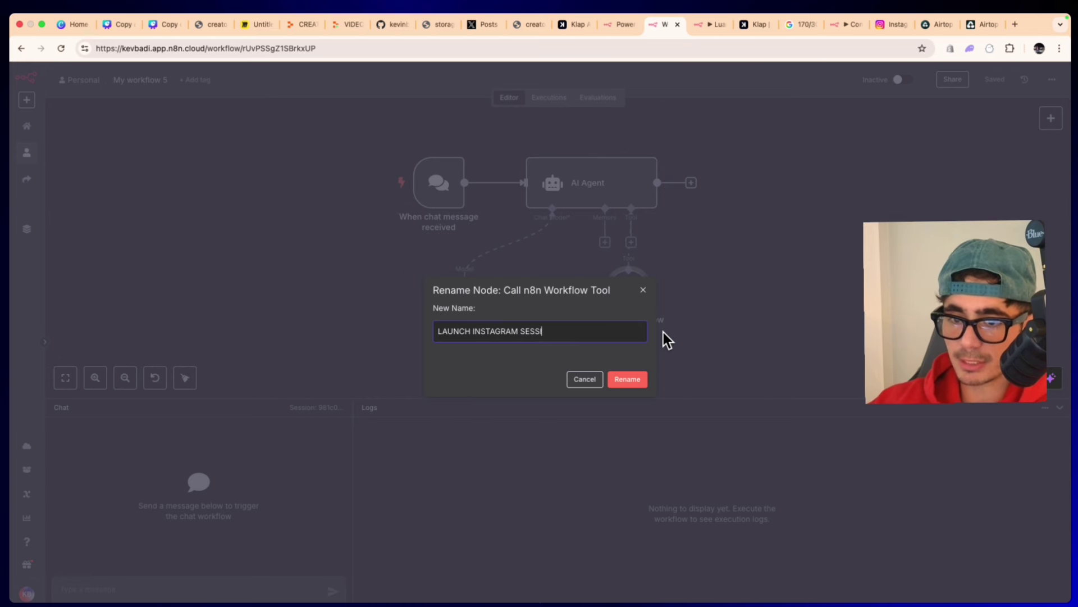
pyautogui.write('ON')
pyautogui.press('Return')
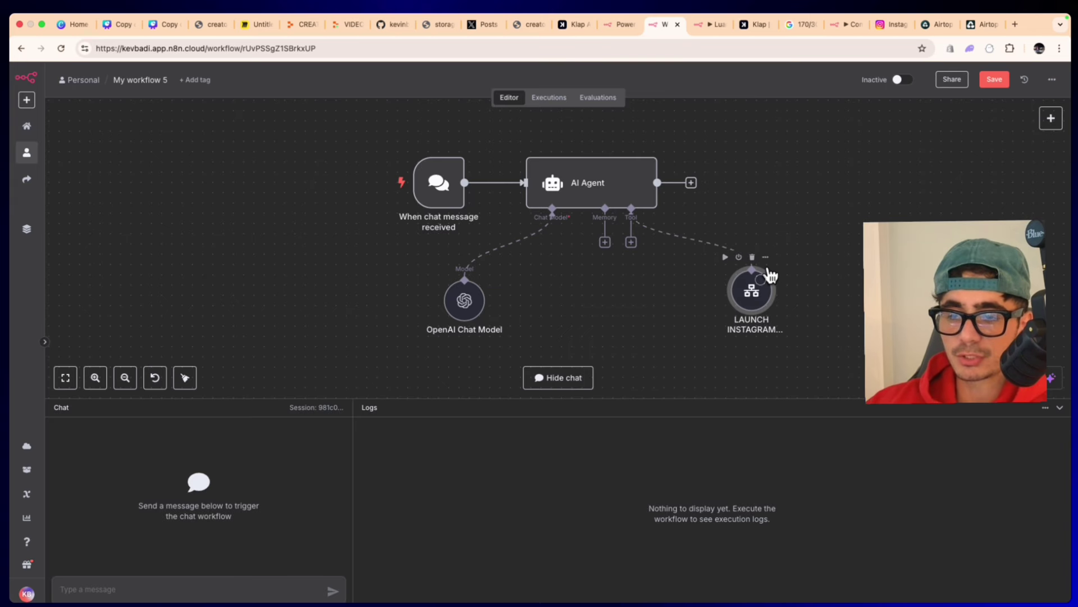
pyautogui.moveTo(771, 276); pyautogui.dragTo(843, 142)
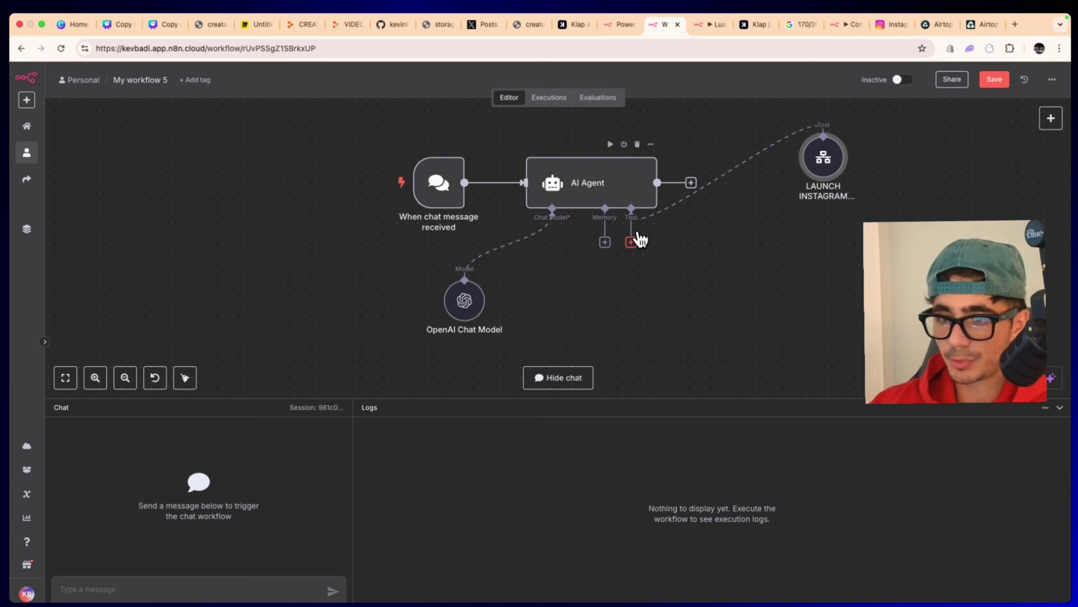
# Step: Attach an Airtop Tool to the AI Agent with resource Window and operation Create a New Browser Window
pyautogui.click(632, 241)
pyautogui.write('airtop')
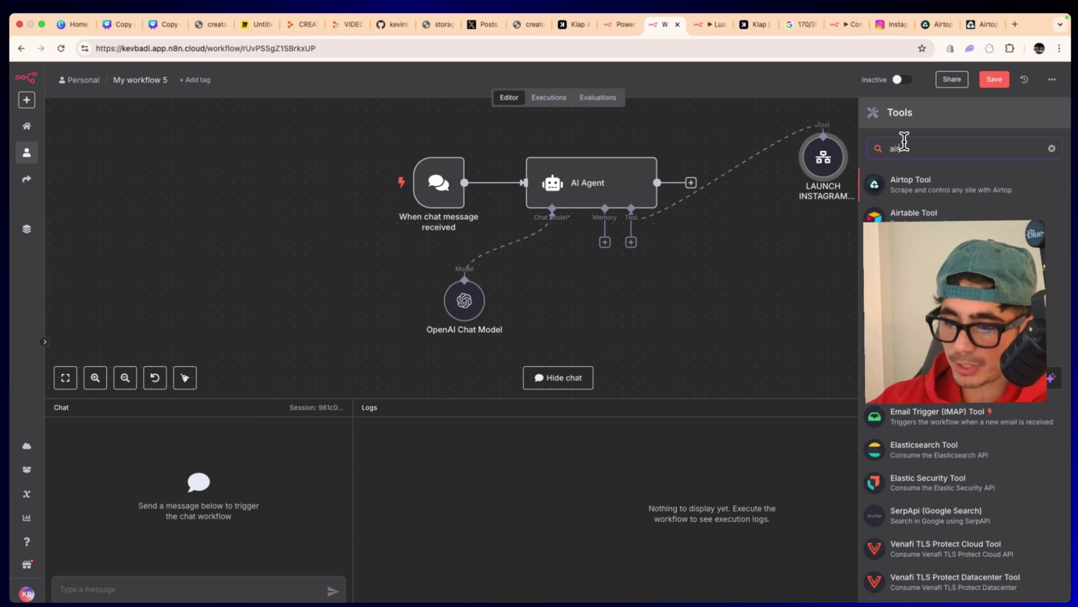
pyautogui.click(987, 179)
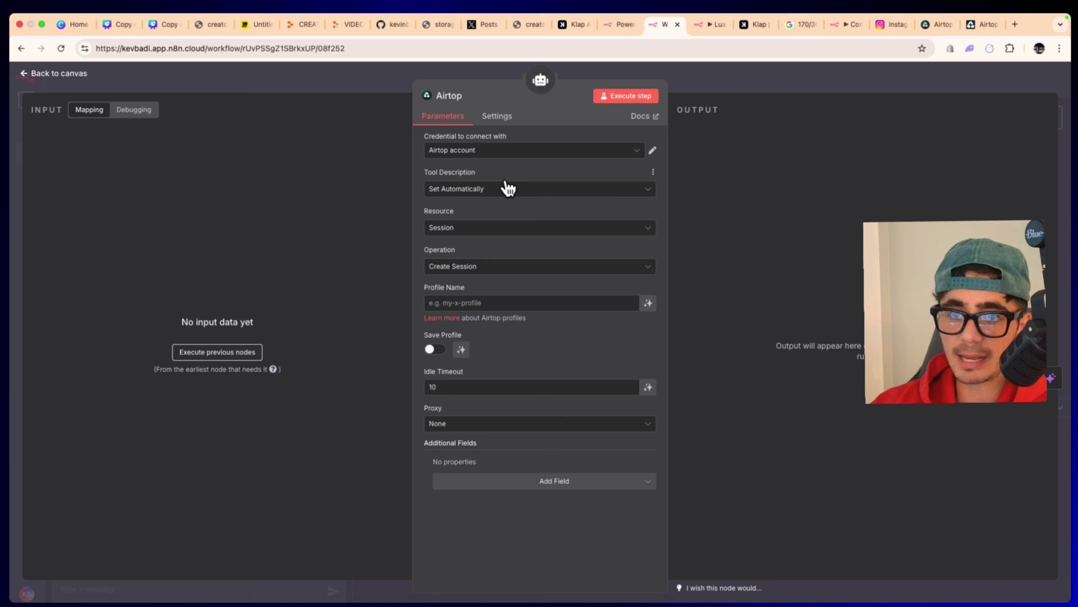
pyautogui.click(505, 225)
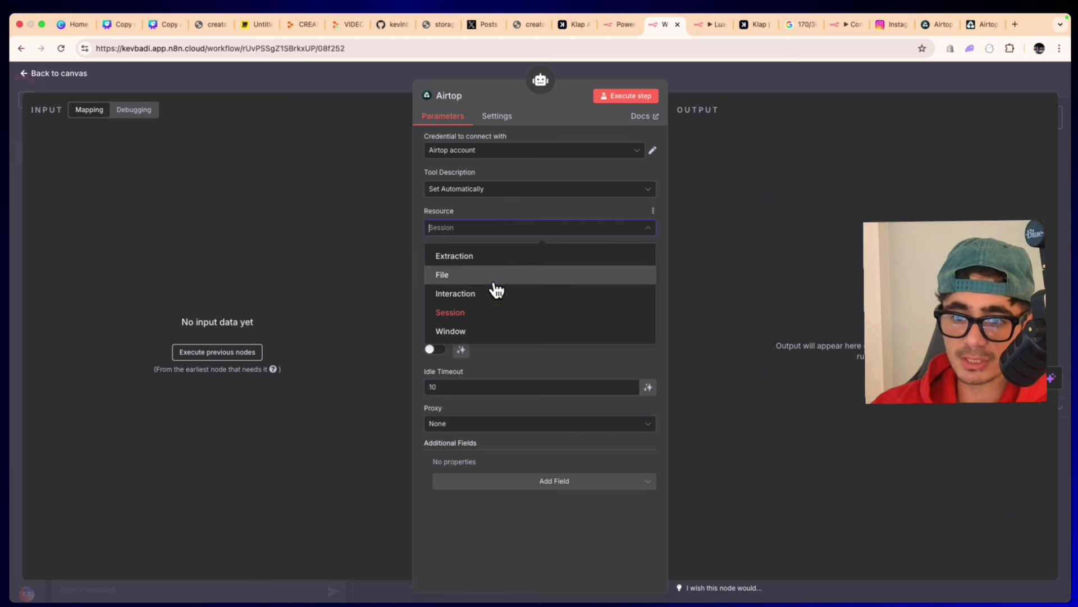
pyautogui.click(493, 328)
pyautogui.click(454, 267)
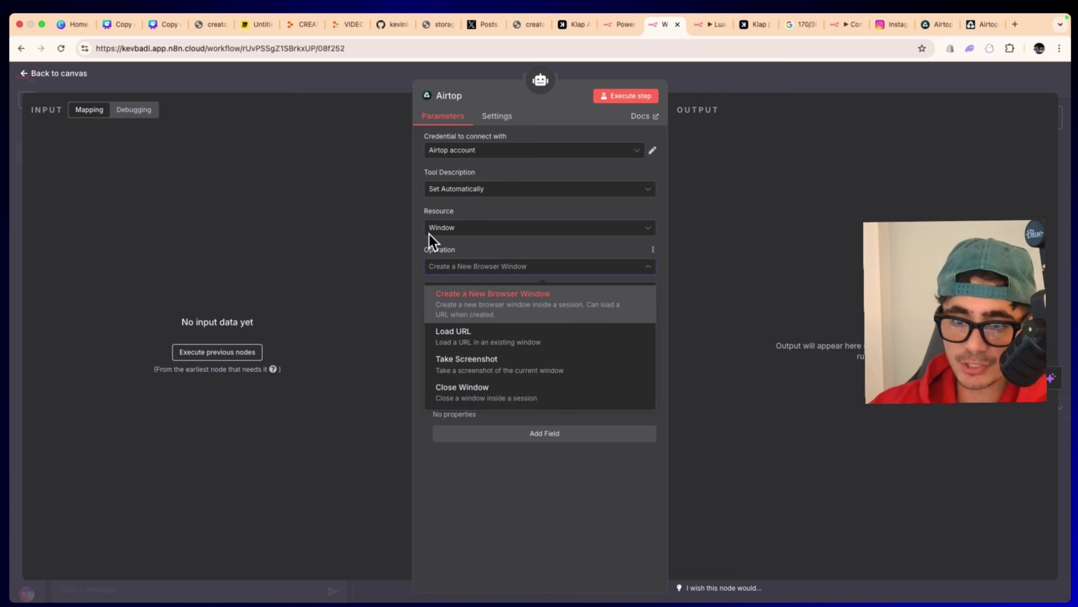
pyautogui.click(561, 294)
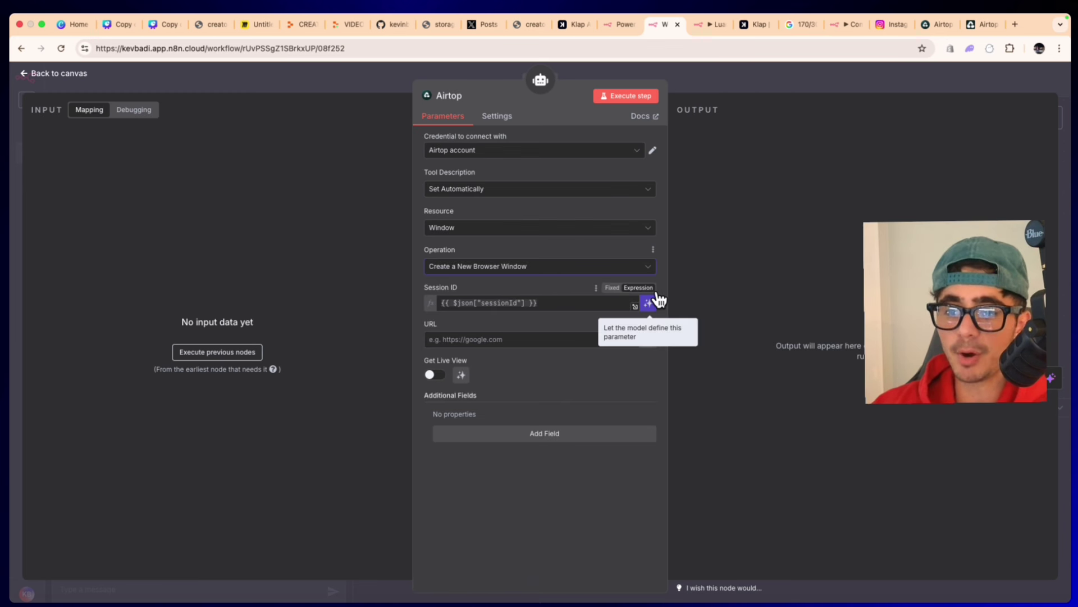
# Step: Let the model define the Airtop tool's Session ID automatically
pyautogui.moveTo(470, 287); pyautogui.dragTo(424, 287)
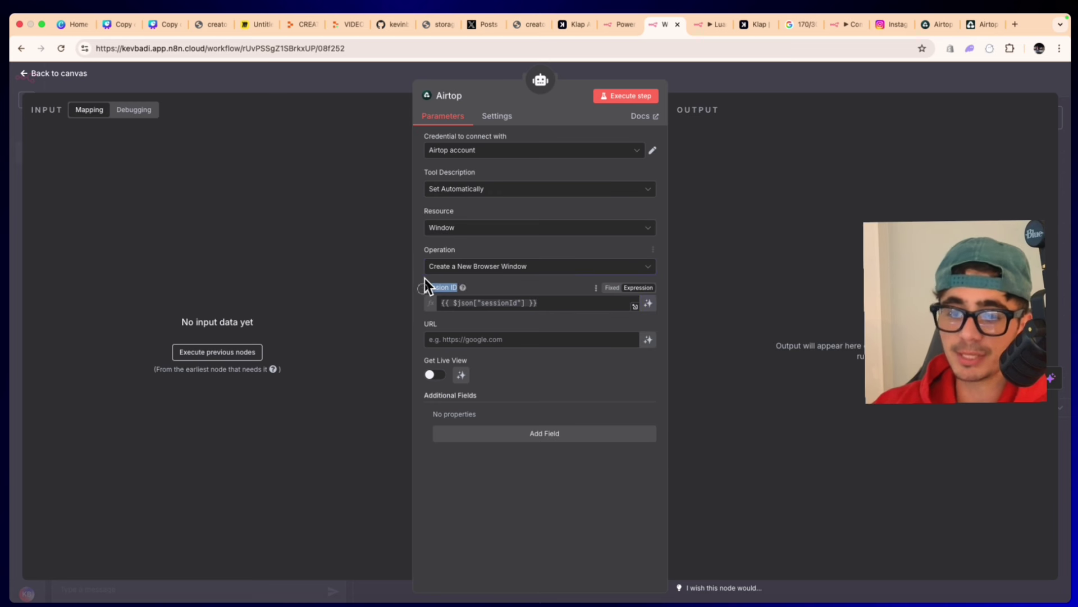
pyautogui.click(497, 266)
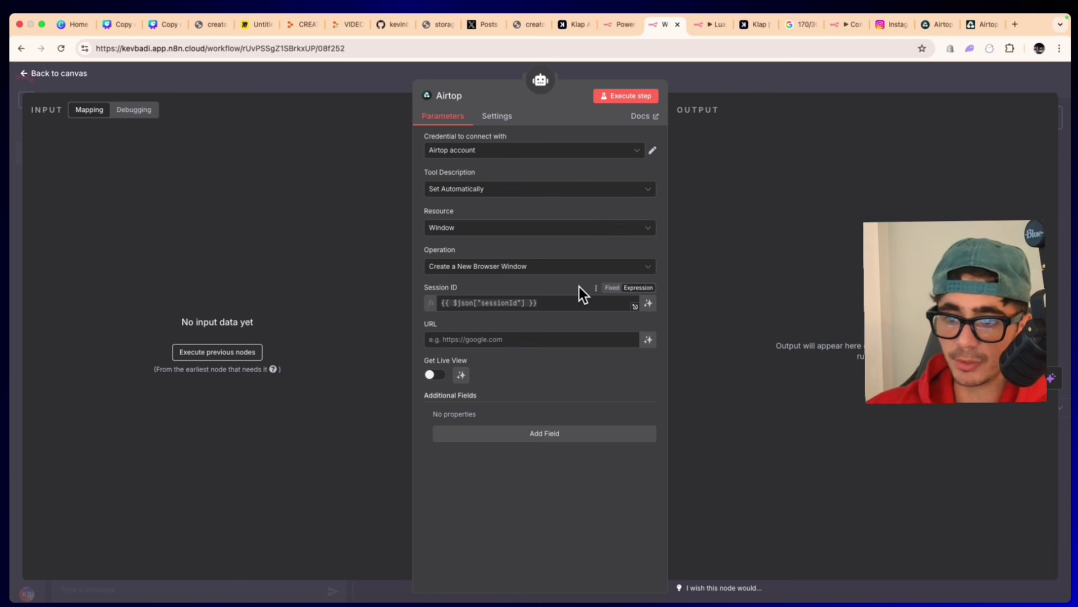
pyautogui.click(653, 300)
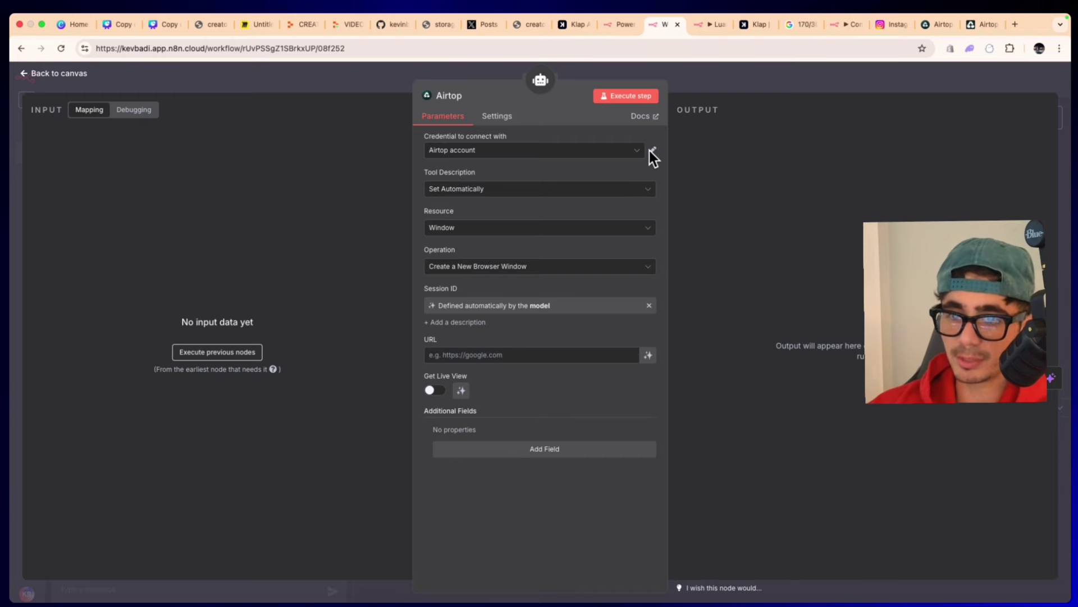
pyautogui.click(894, 24)
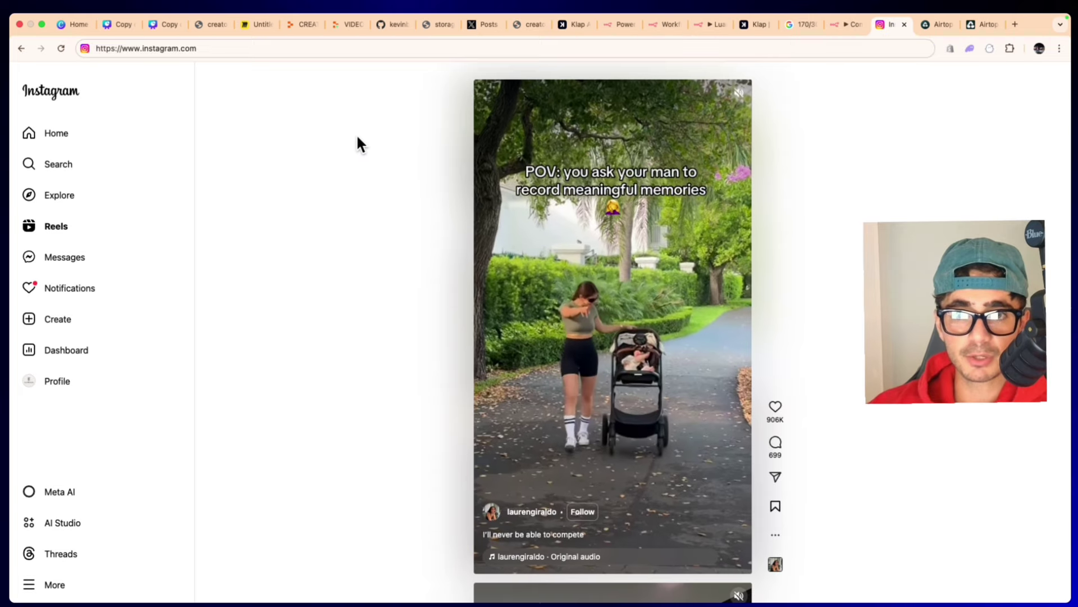
pyautogui.click(73, 227)
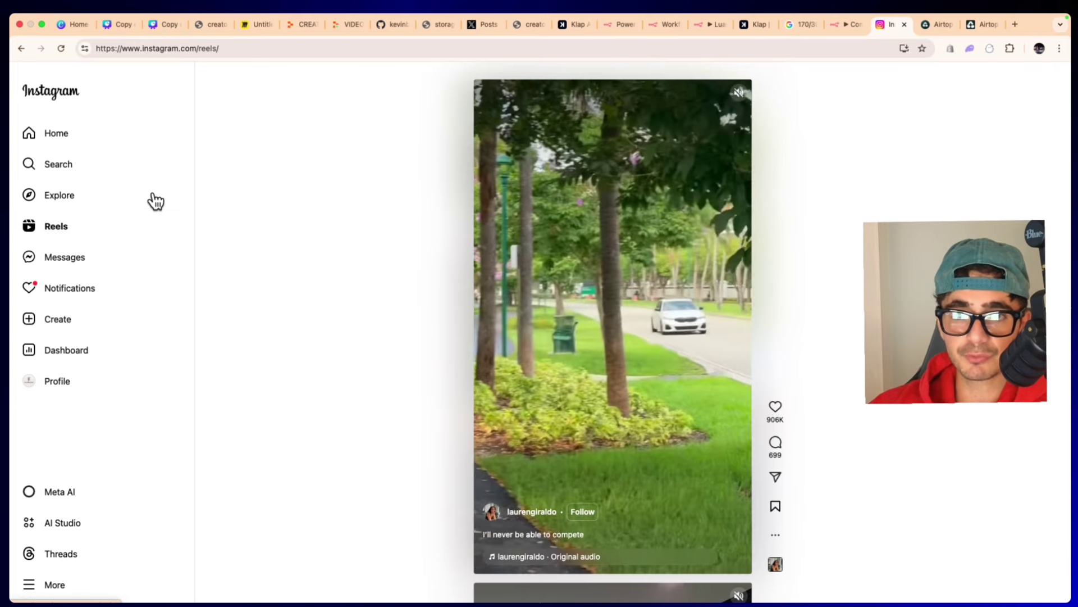
pyautogui.moveTo(232, 49); pyautogui.dragTo(96, 49)
pyautogui.press('super+c')
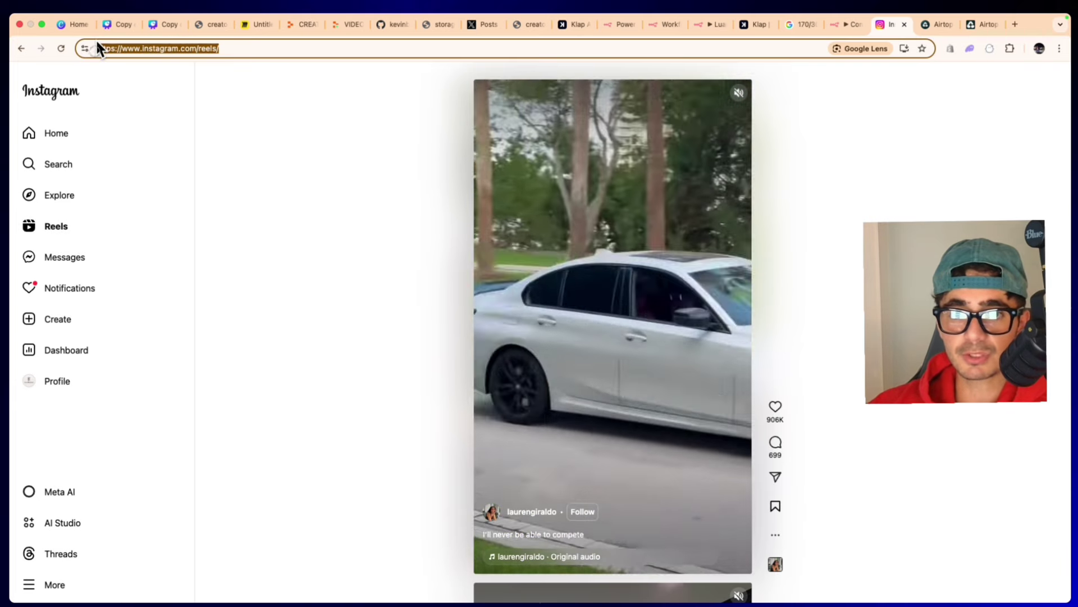
pyautogui.click(359, 164)
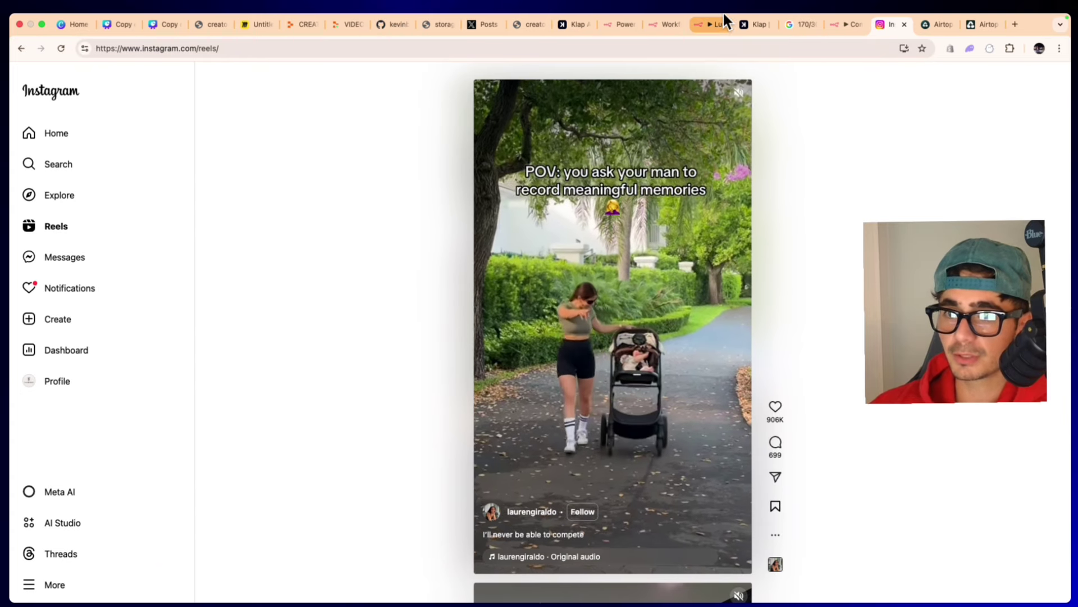
pyautogui.click(714, 18)
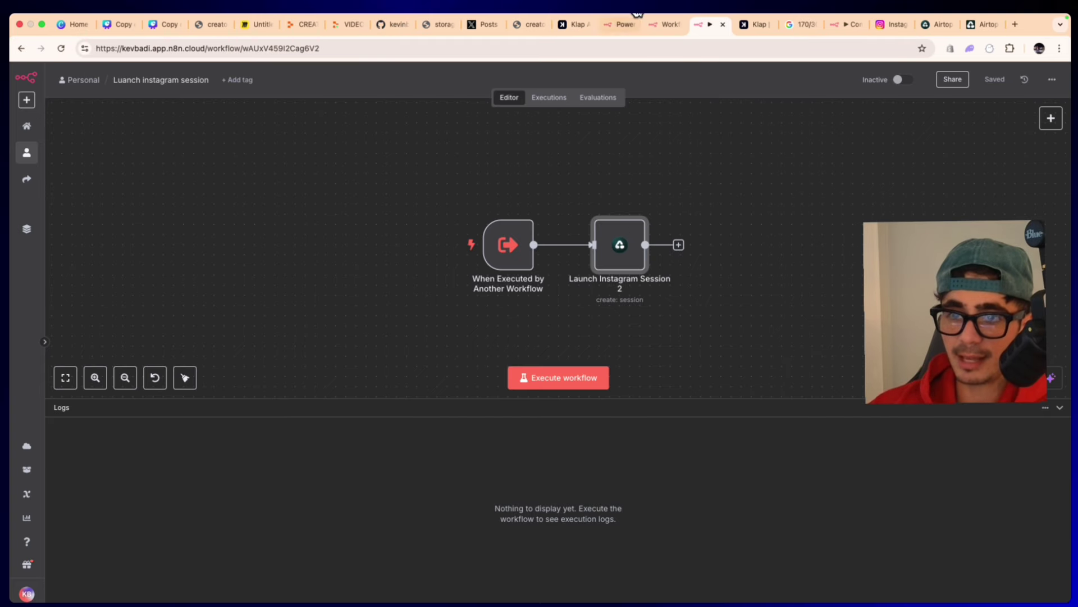
pyautogui.click(666, 22)
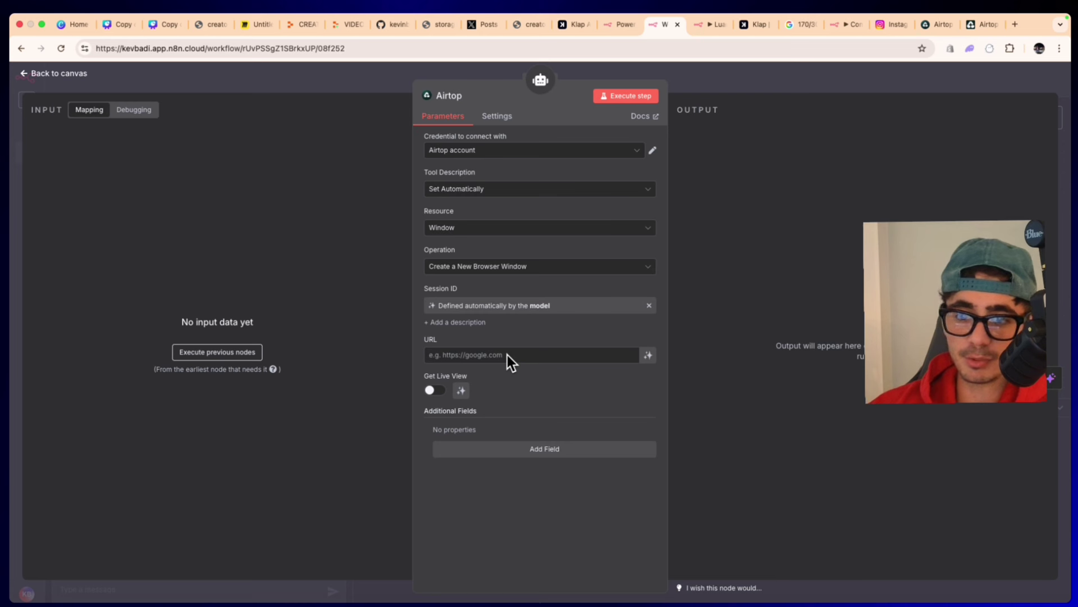
pyautogui.click(510, 353)
pyautogui.press('super+v')
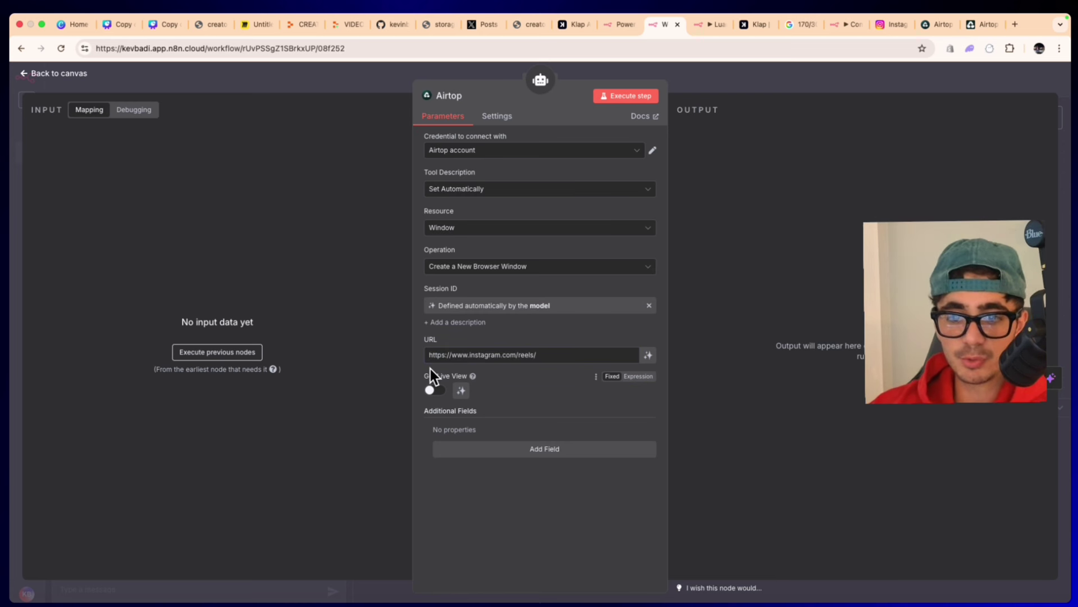
# Step: Enable Get Live View and Include Navigation Bar for the Airtop window tool and return to the canvas
pyautogui.click(440, 389)
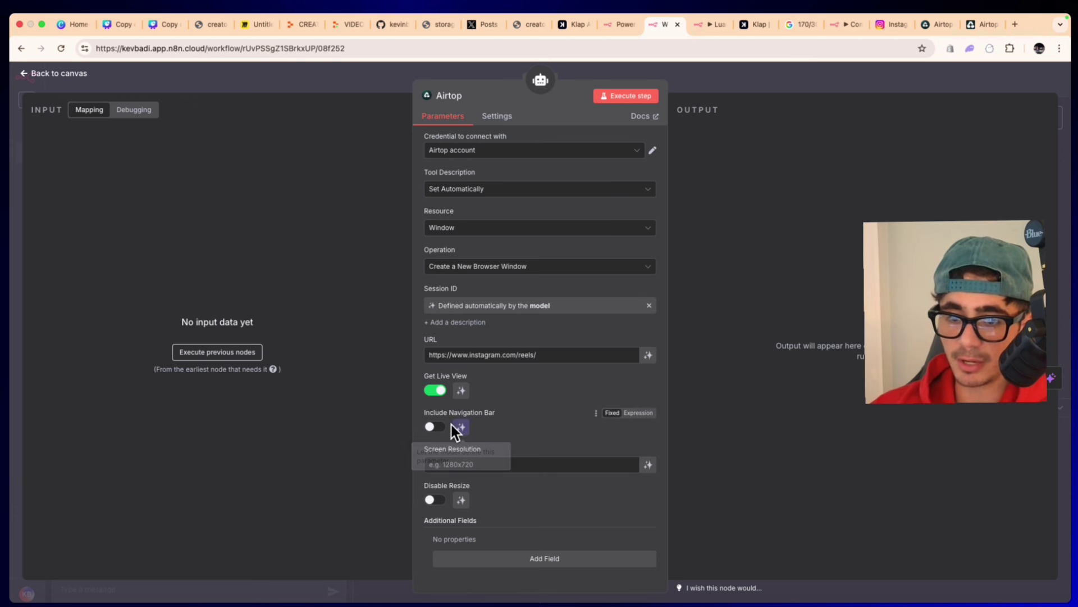
pyautogui.click(437, 424)
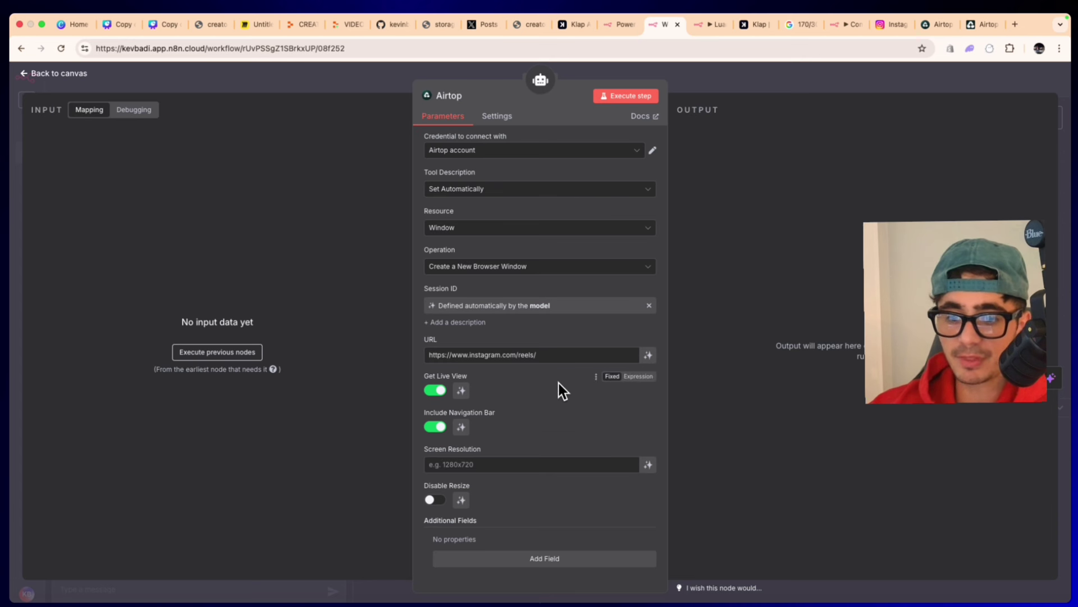
pyautogui.click(736, 75)
# Step: Rename the Airtop window tool to Launch Instagram URL and move it to the right, below the LAUNCH INSTAGRAM SESSION node
pyautogui.rightClick(619, 311)
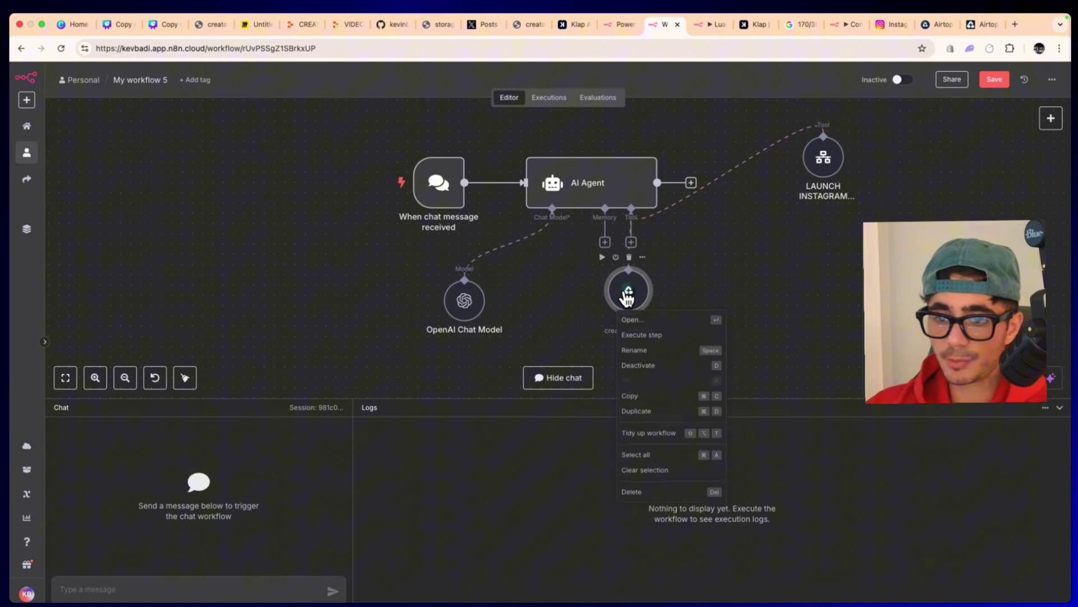
pyautogui.click(648, 354)
pyautogui.write('Luanc')
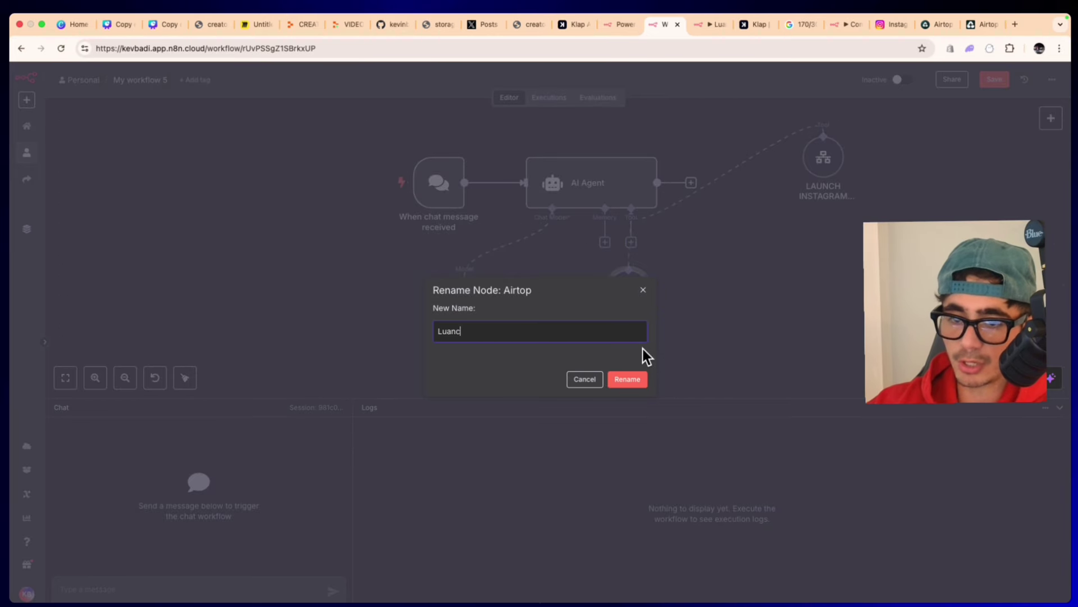
pyautogui.write('h Instagram UR')
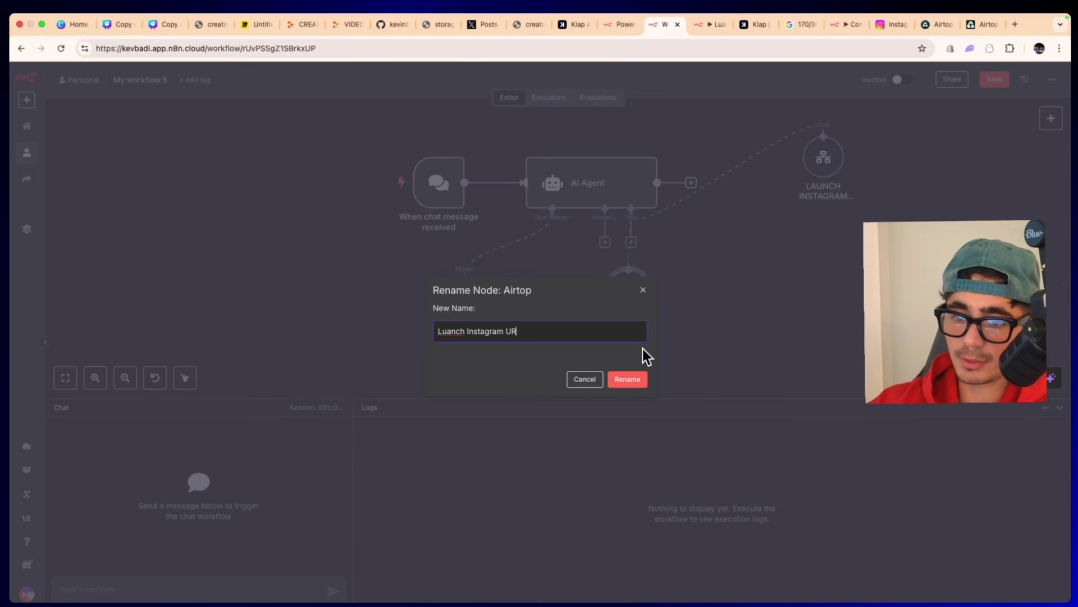
pyautogui.write('L')
pyautogui.press('Return')
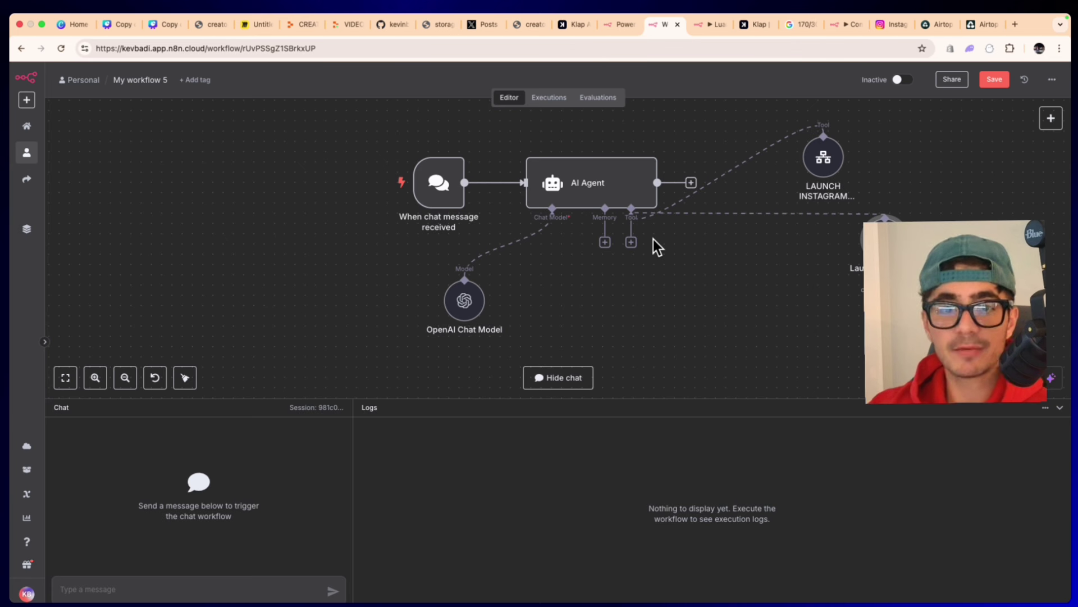
# Step: Attach another Airtop Tool to the AI Agent with resource Extraction and operation Query Page
pyautogui.click(632, 241)
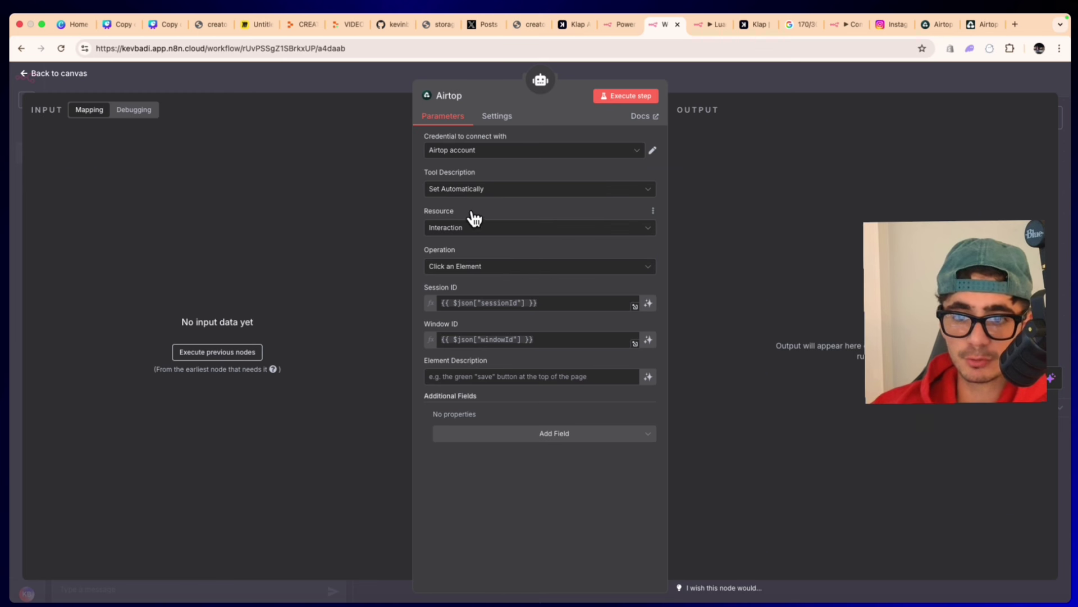
pyautogui.click(477, 229)
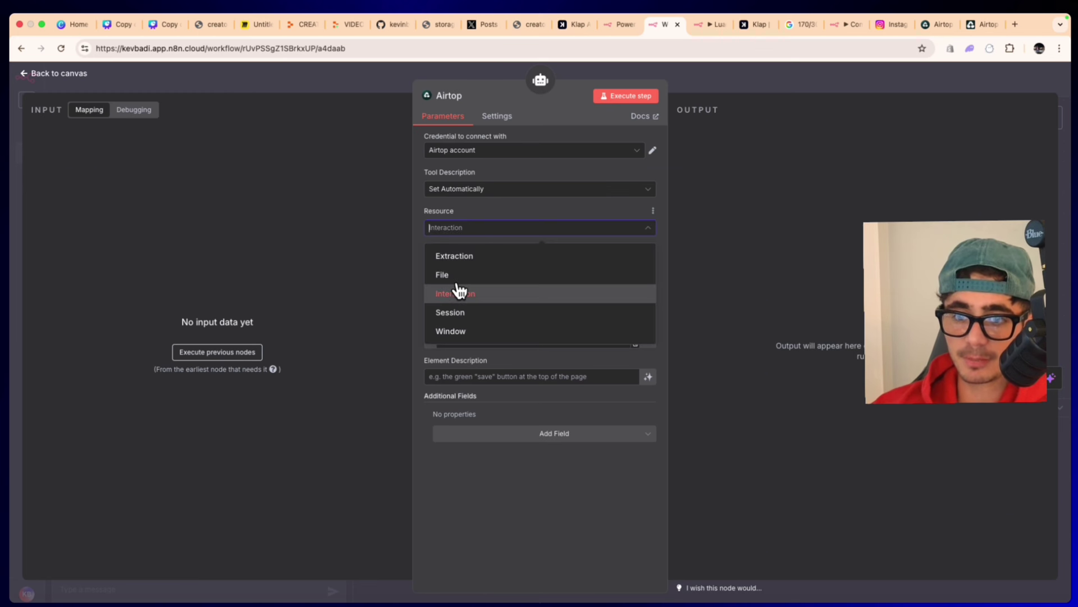
pyautogui.click(479, 253)
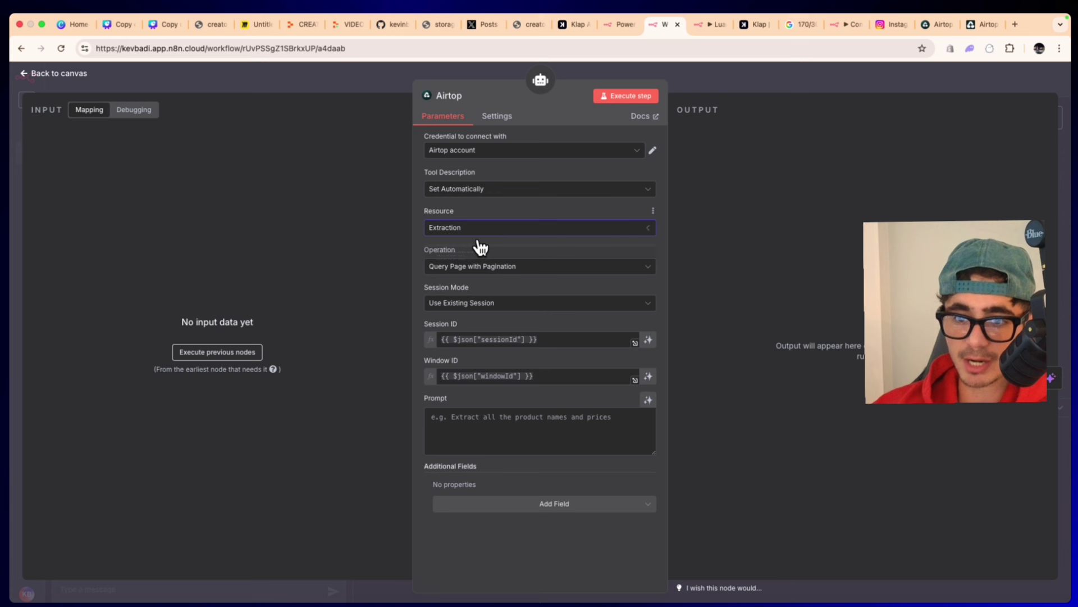
pyautogui.click(491, 258)
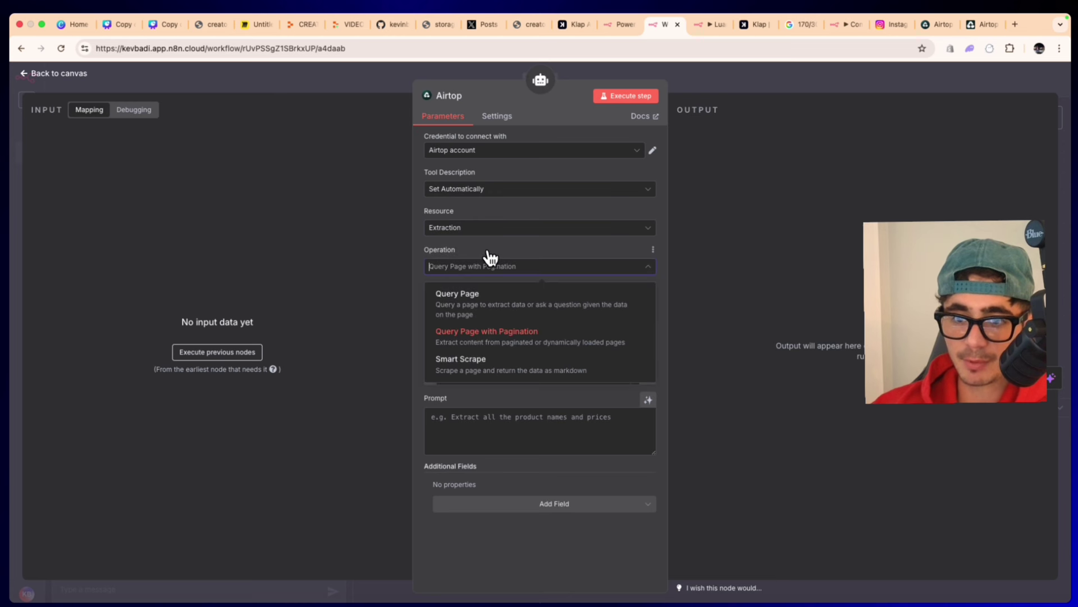
pyautogui.click(494, 292)
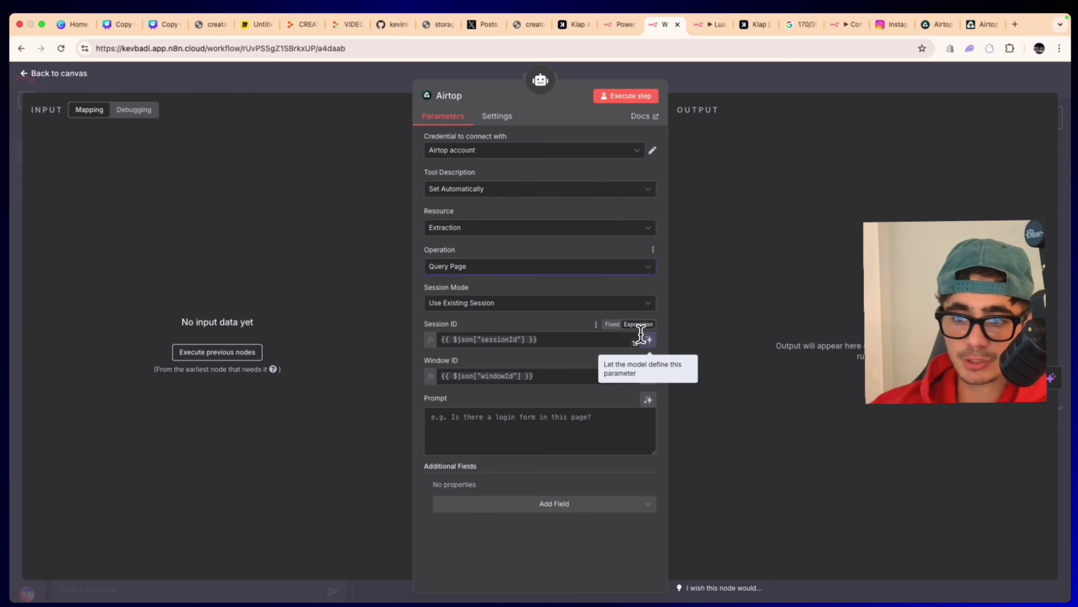
# Step: Let the model define the query tool's Session ID, Window ID and Prompt automatically, and return to the canvas
pyautogui.moveTo(426, 358); pyautogui.dragTo(487, 354)
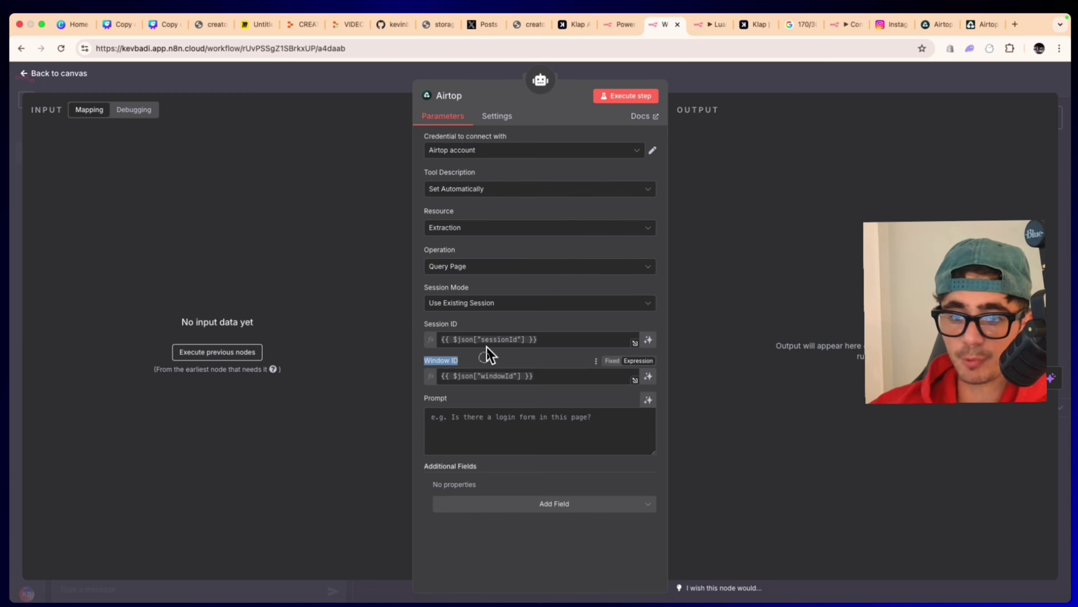
pyautogui.click(551, 345)
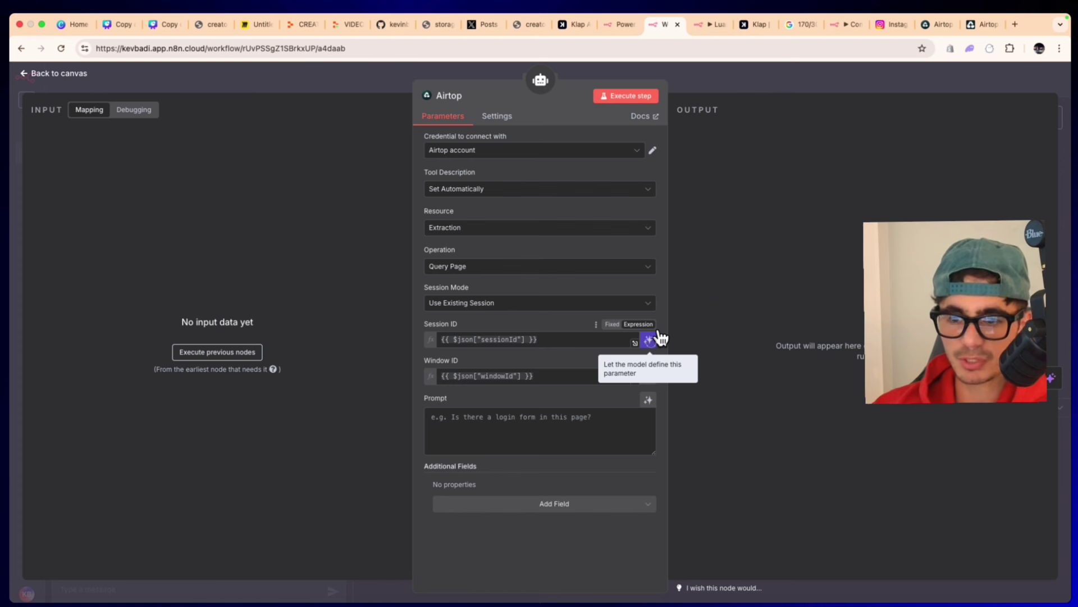
pyautogui.click(656, 339)
pyautogui.click(655, 389)
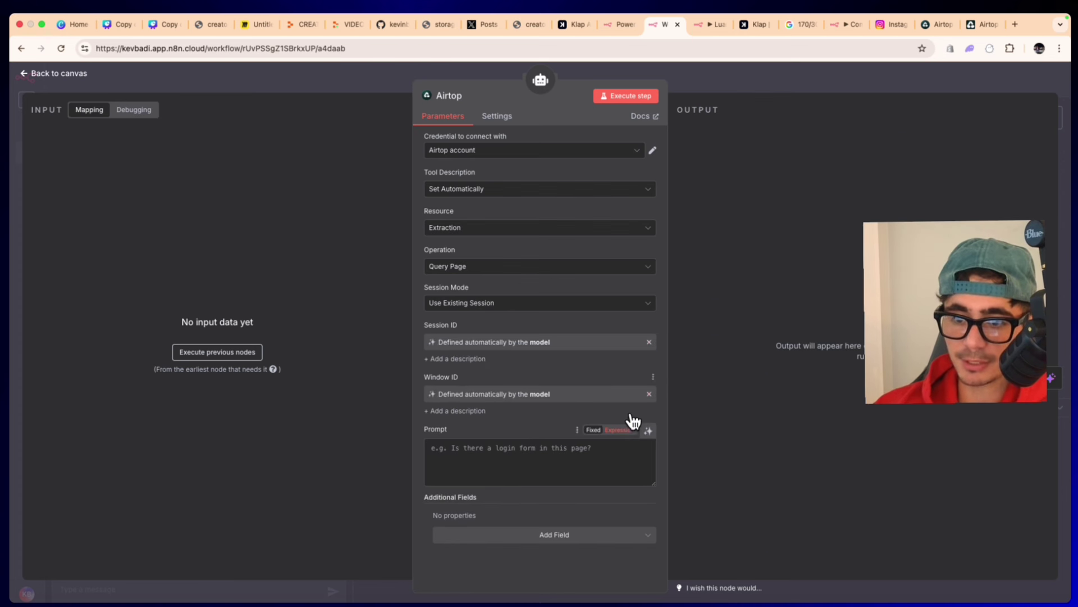
pyautogui.click(638, 449)
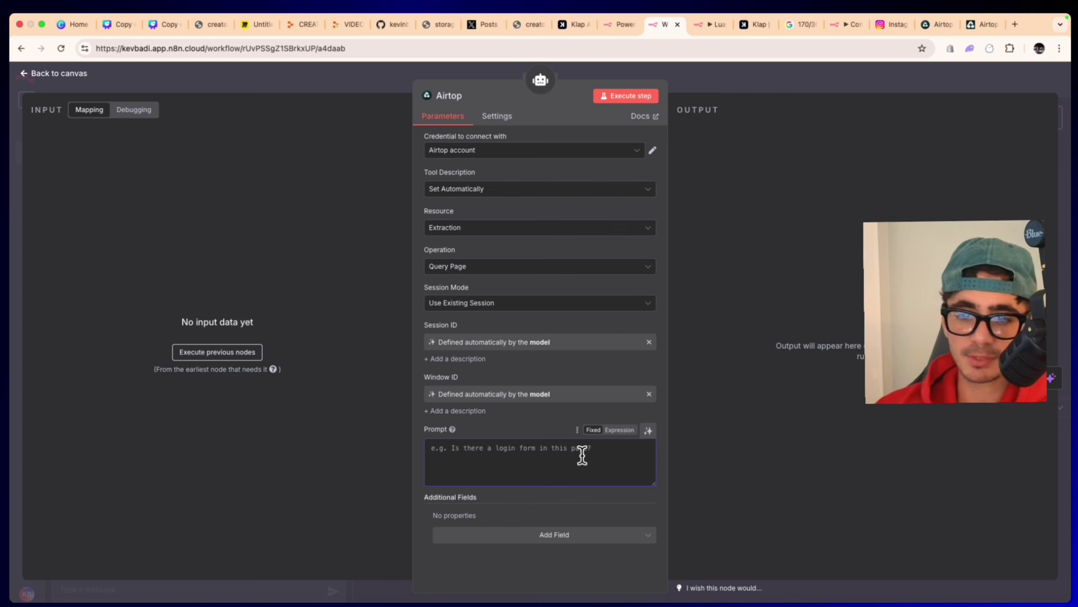
pyautogui.click(649, 430)
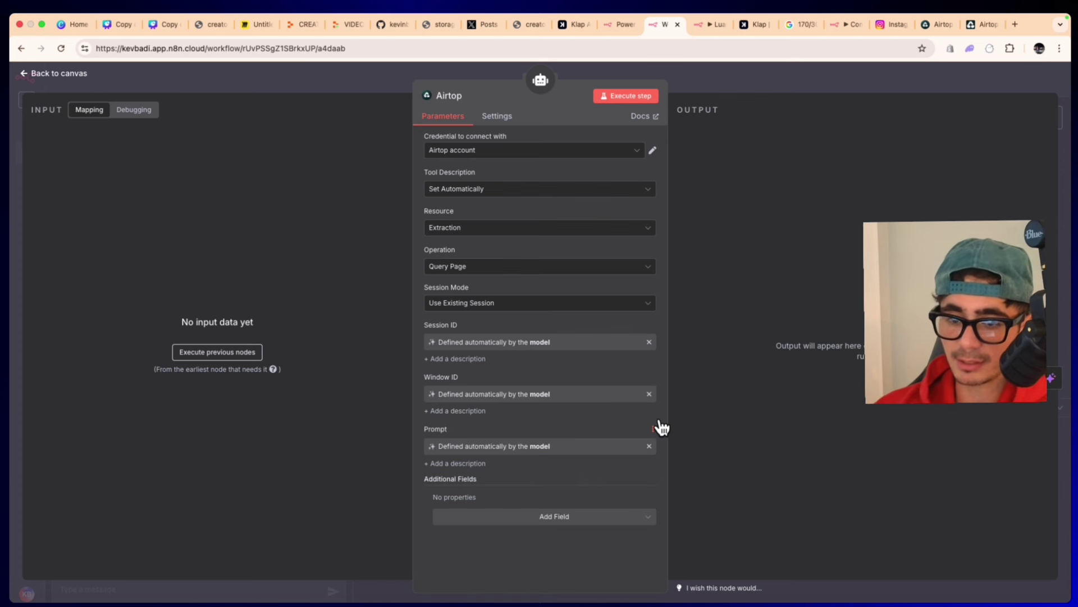
pyautogui.click(675, 63)
# Step: Rename the new Airtop extraction tool to Query a page and move it to the lower right of the AI Agent
pyautogui.rightClick(628, 303)
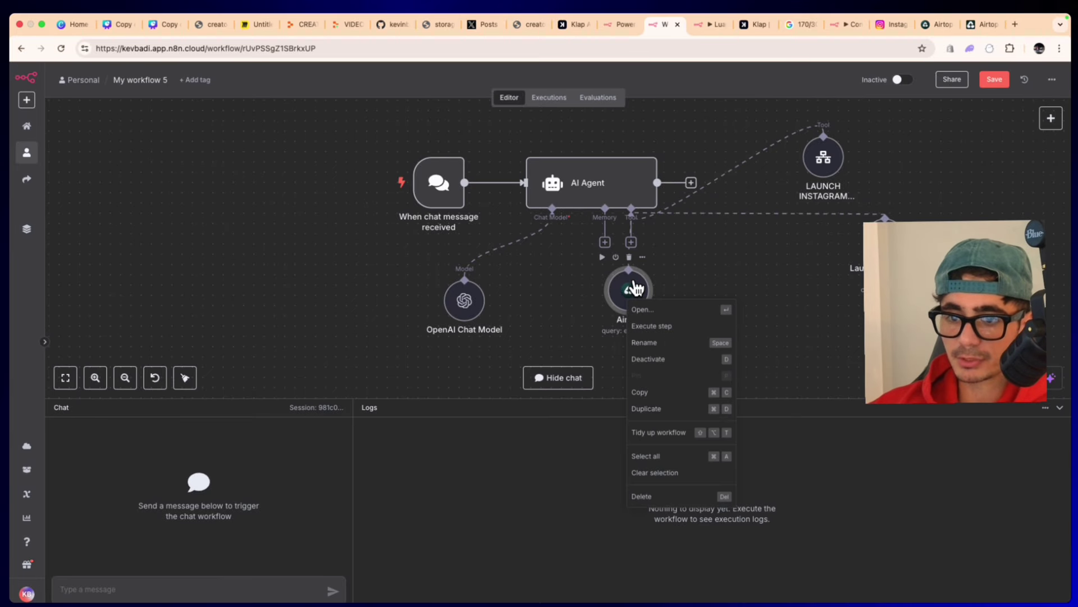
pyautogui.click(664, 337)
pyautogui.write('Query a')
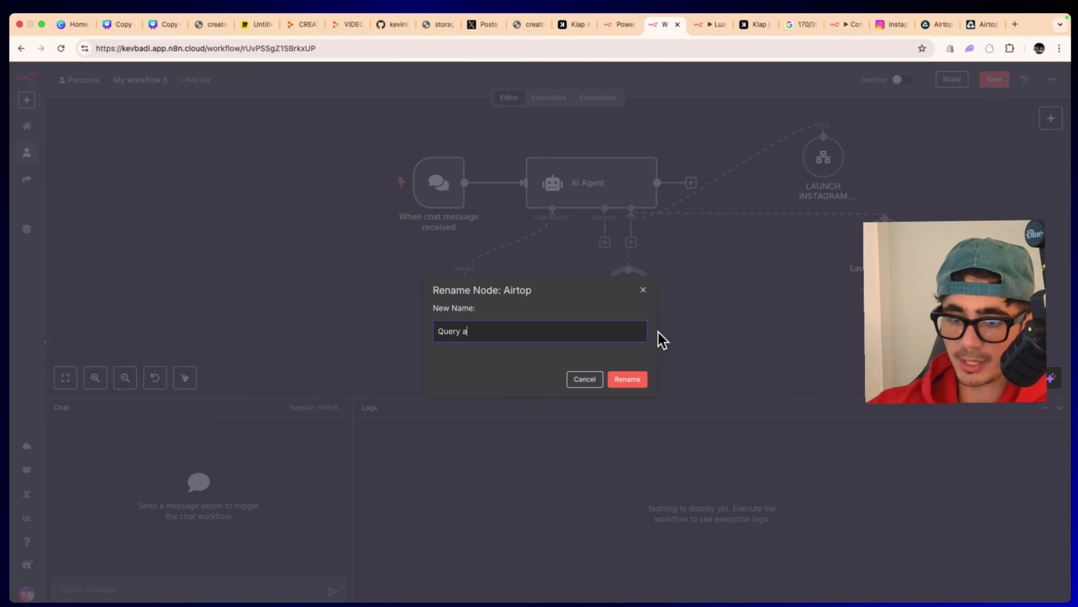
pyautogui.write(' page')
pyautogui.press('Return')
pyautogui.moveTo(630, 296); pyautogui.dragTo(755, 319)
# Step: Move the LAUNCH INSTAGRAM SESSION and Launch Instagram URL nodes side by side above the right of the AI Agent
pyautogui.scroll(-3, 859, 197)
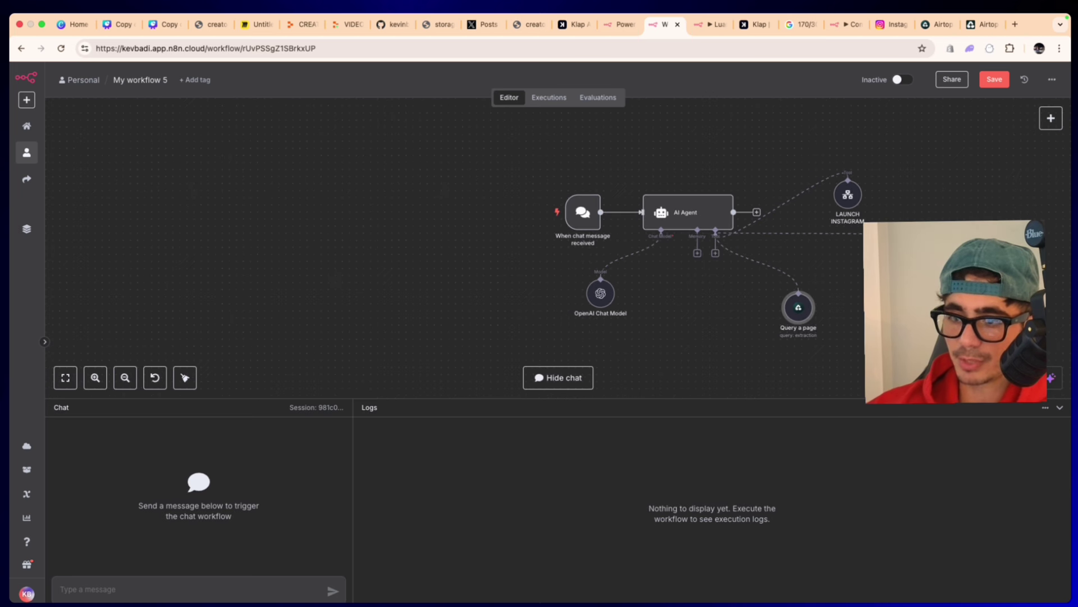
pyautogui.moveTo(859, 196); pyautogui.dragTo(781, 140)
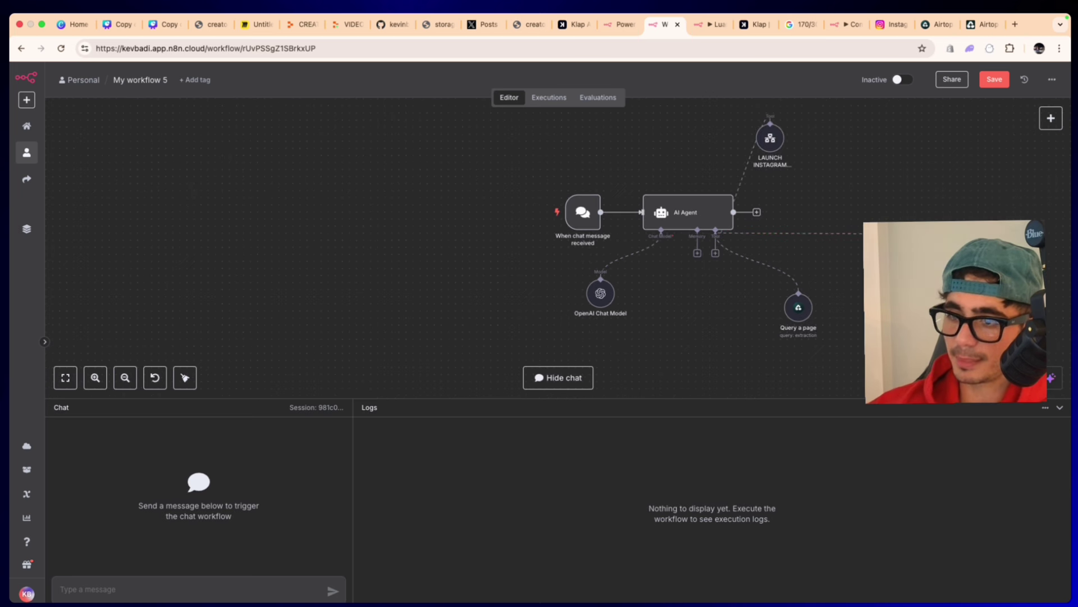
pyautogui.moveTo(898, 250); pyautogui.dragTo(861, 143)
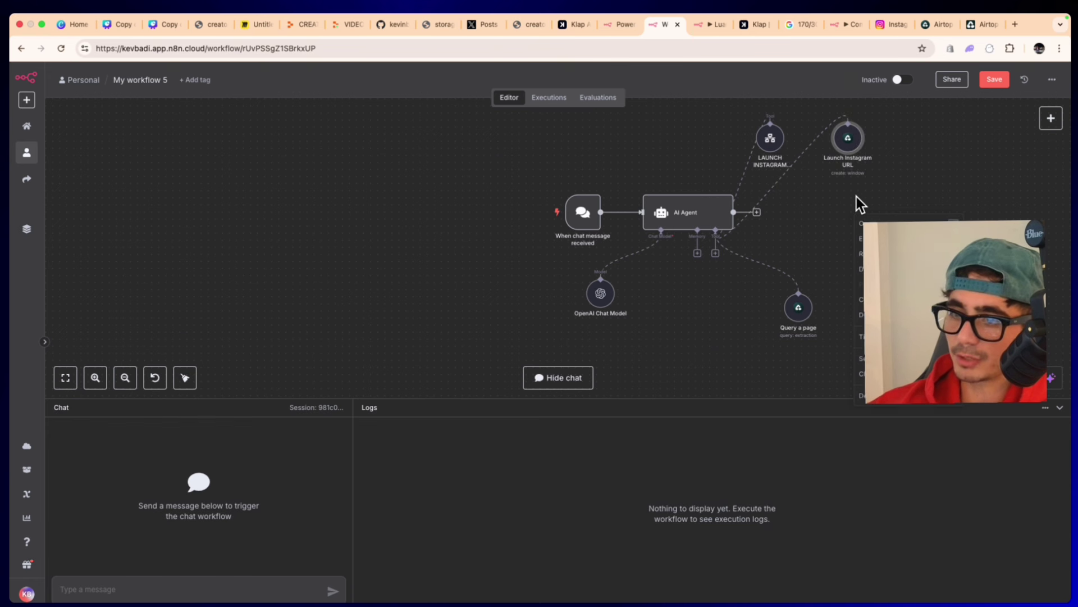
# Step: Place a purple sticky note reading ALL TOOLS Agent can use behind the Query a page node, with the node at its left end
pyautogui.rightClick(856, 213)
pyautogui.click(824, 253)
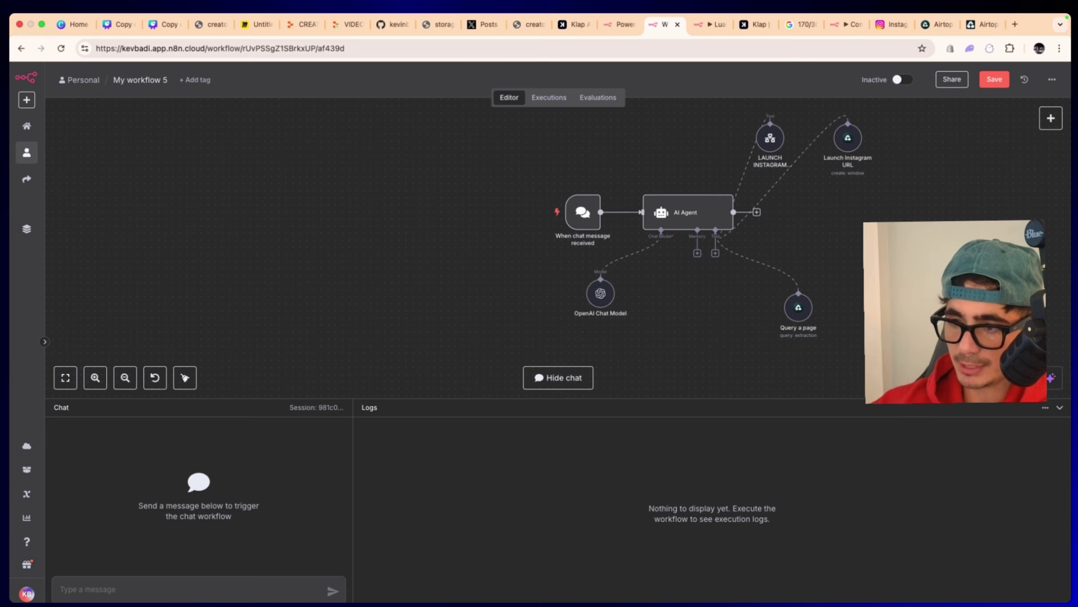
pyautogui.hotkey('shift', 's')
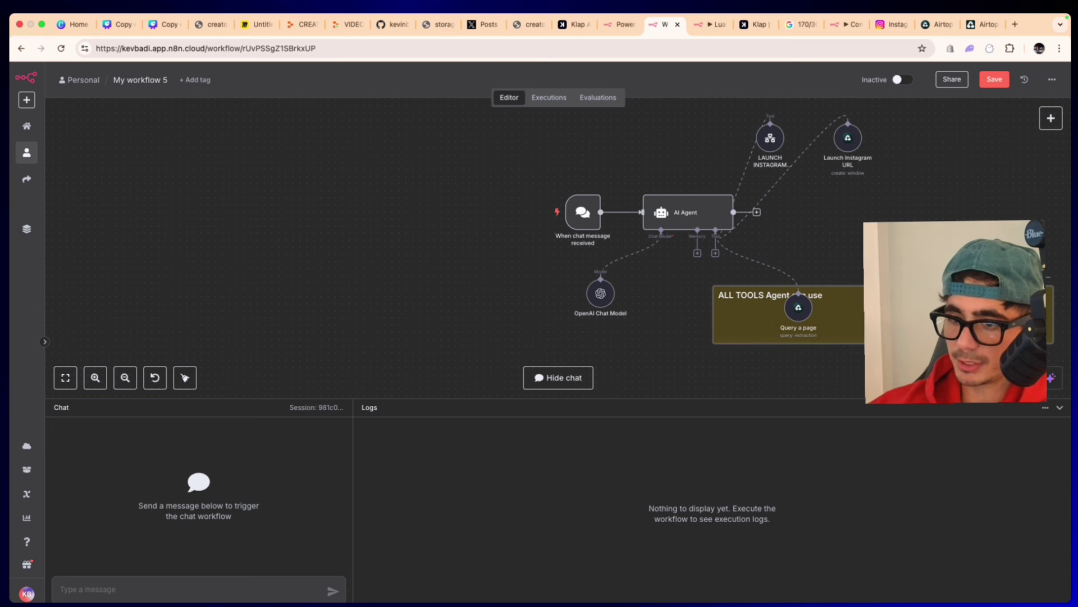
pyautogui.hscroll(5, 702, 281)
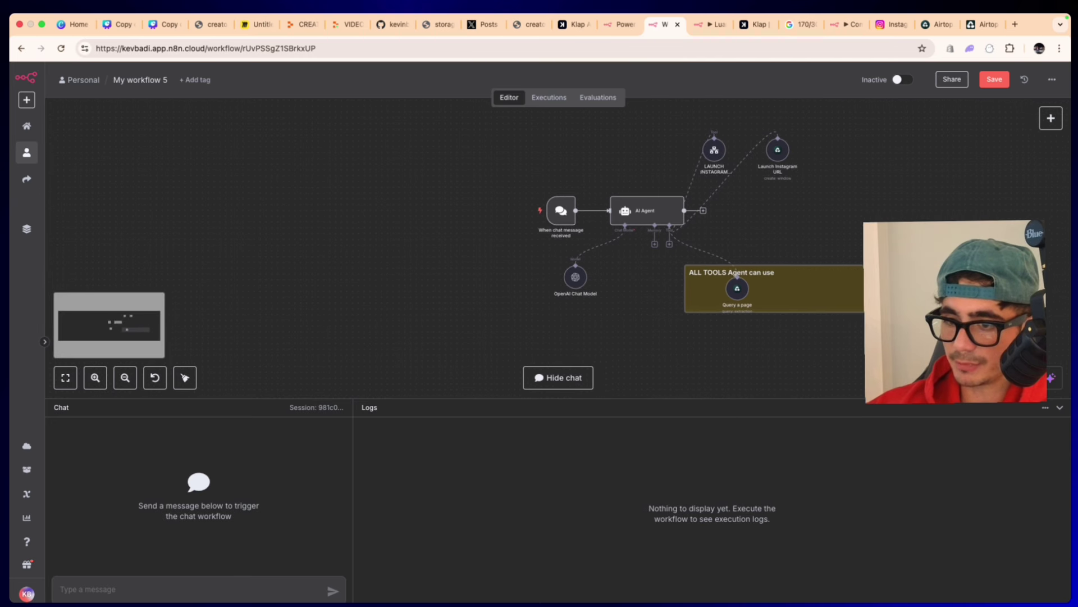
pyautogui.moveTo(703, 281); pyautogui.dragTo(674, 284)
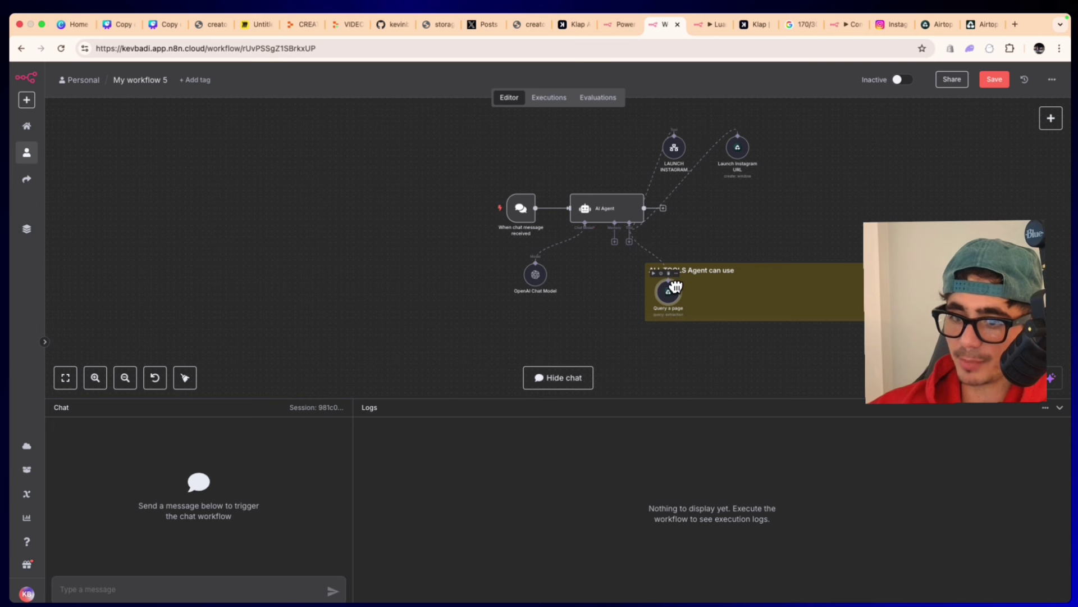
pyautogui.rightClick(806, 296)
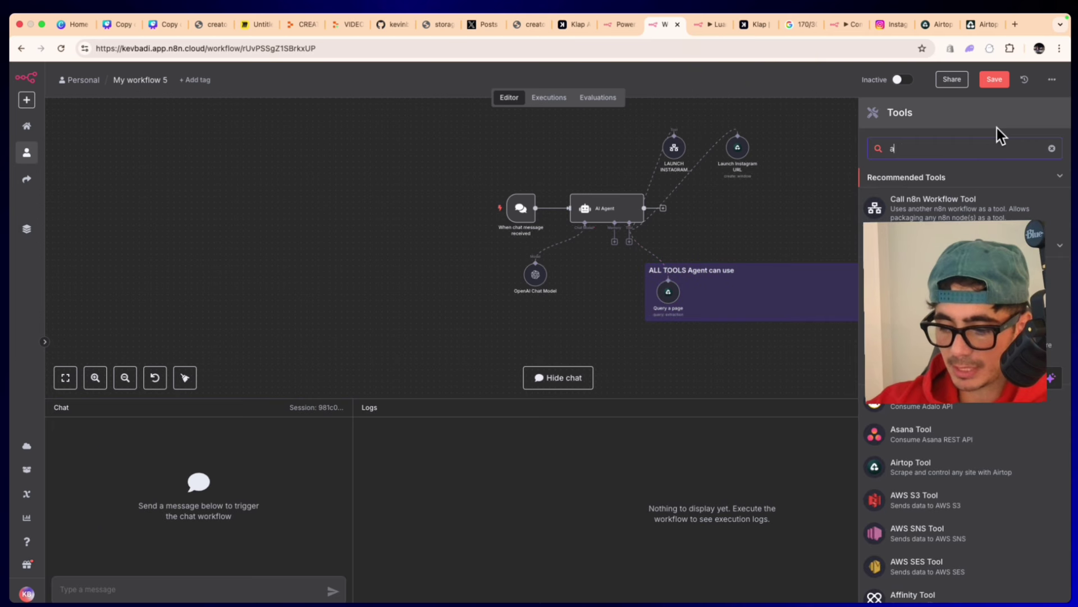
# Step: Add an Airtop tool to the AI Agent with resource Interaction and operation Click an Element
pyautogui.write('airtop')
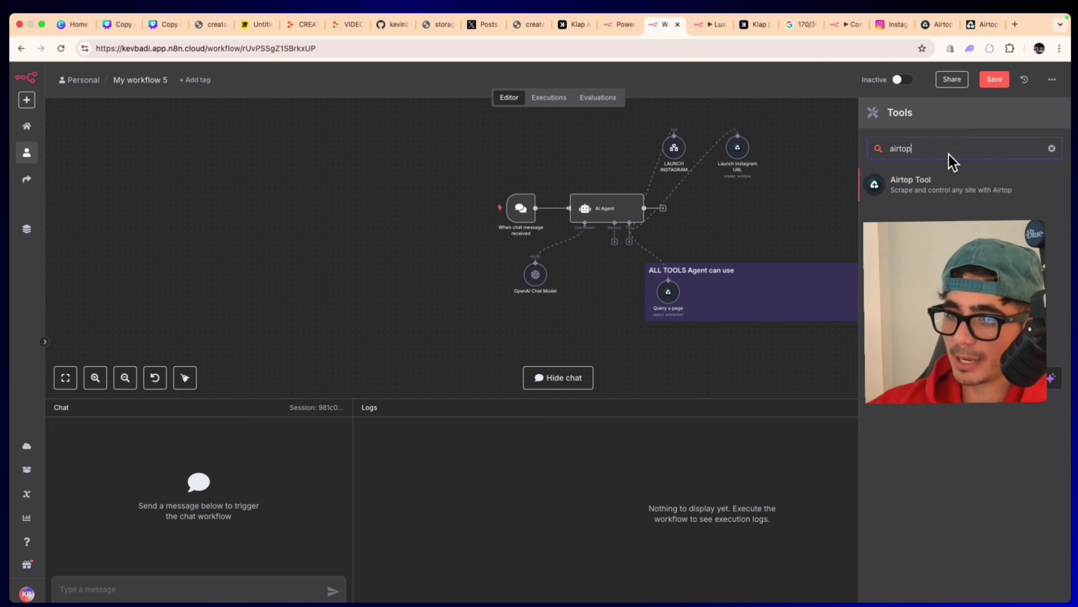
pyautogui.press('Return')
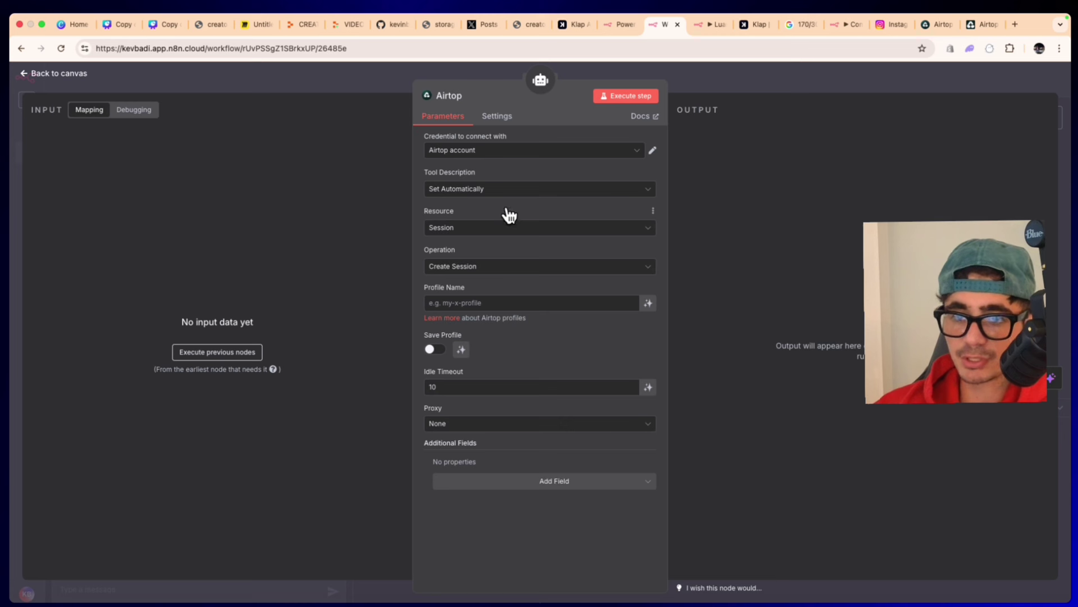
pyautogui.click(514, 224)
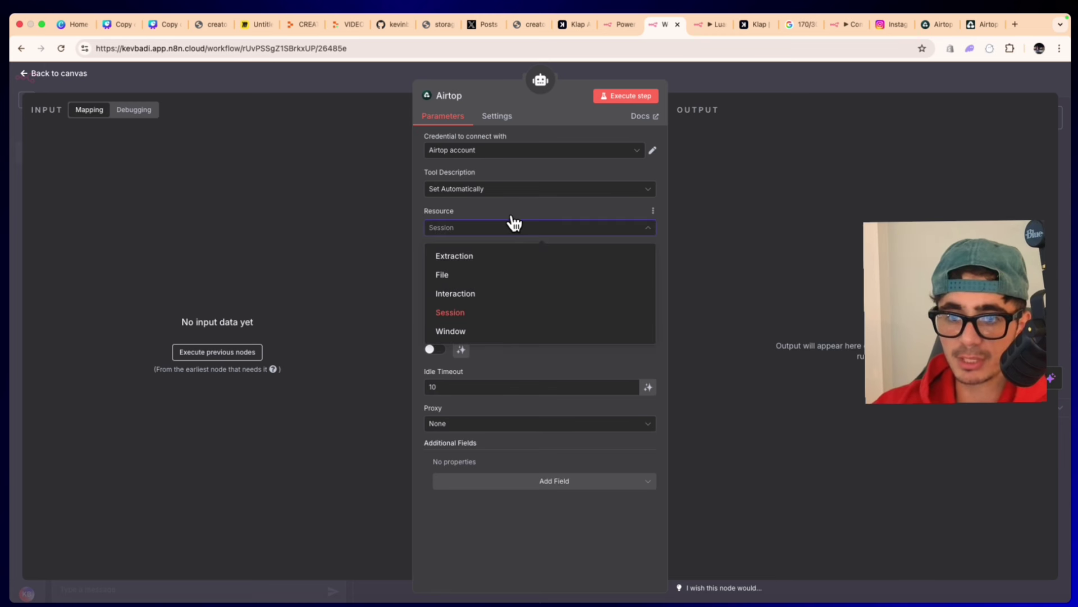
pyautogui.click(467, 294)
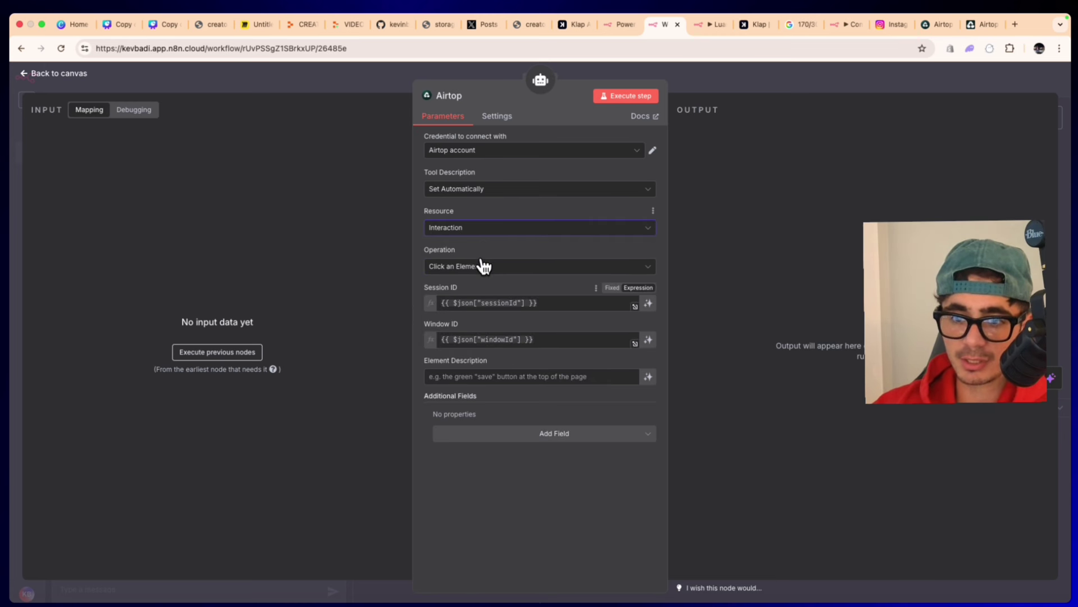
pyautogui.click(484, 257)
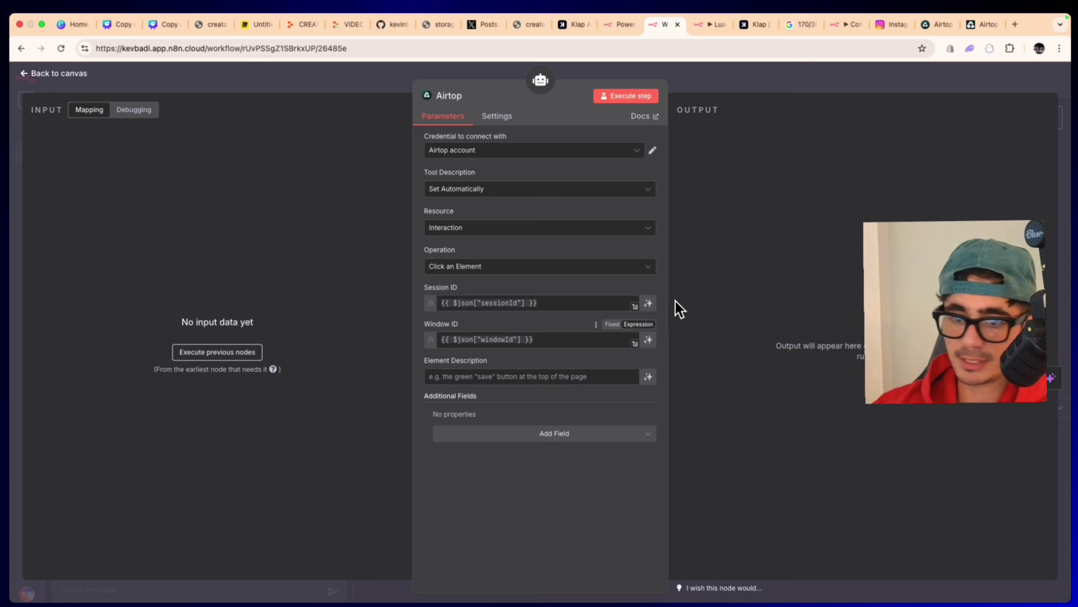
# Step: Let the model define the click tool's Session ID and Window ID automatically, and return to the canvas
pyautogui.click(648, 303)
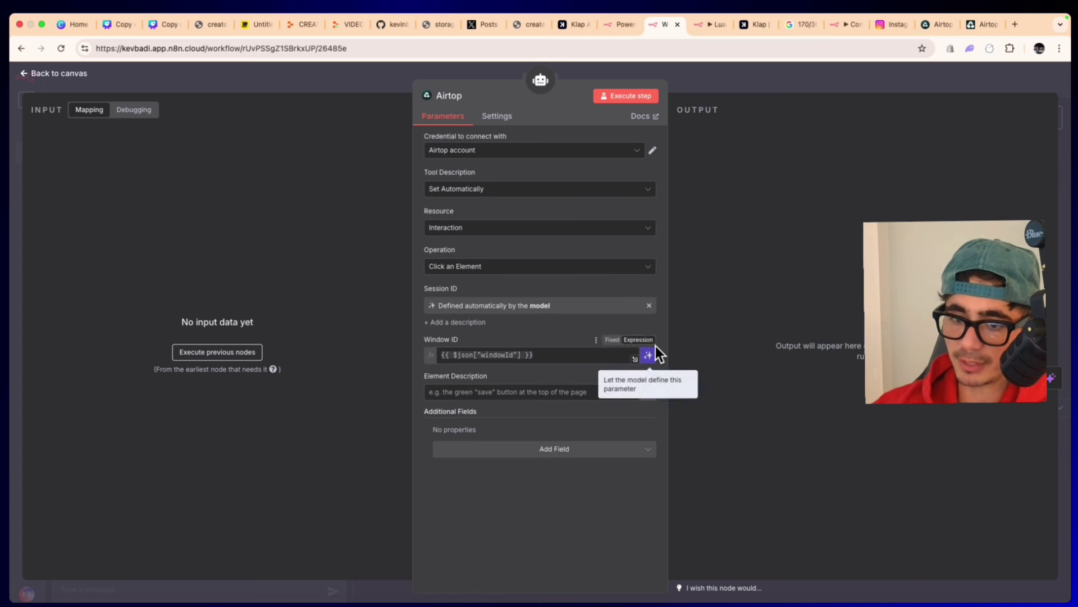
pyautogui.click(649, 355)
pyautogui.press('Escape')
# Step: Move the new Airtop tool beside Query a page on the purple sticky note and rename it Click
pyautogui.moveTo(631, 267); pyautogui.dragTo(712, 291)
pyautogui.rightClick(717, 300)
pyautogui.click(739, 342)
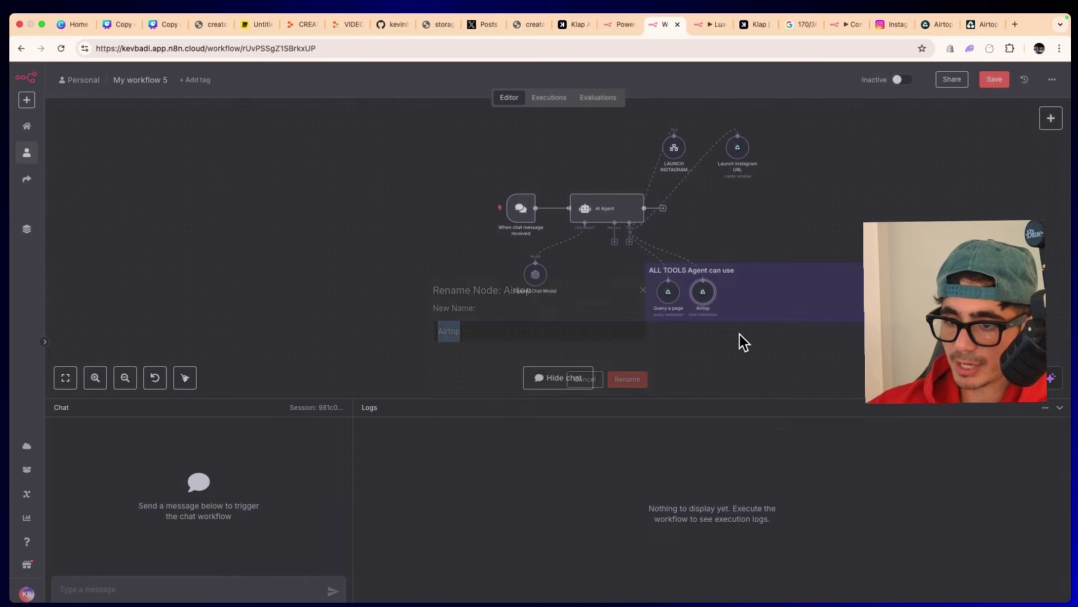
pyautogui.write('Click')
pyautogui.press('Return')
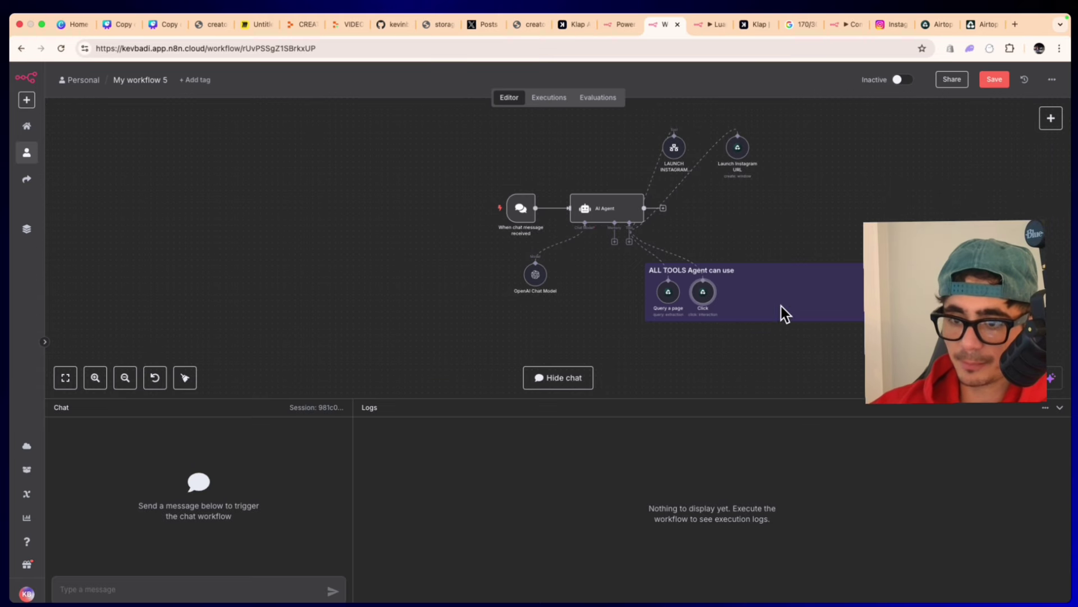
# Step: Add another Airtop tool to the AI Agent with resource Interaction and operation Scroll
pyautogui.click(630, 241)
pyautogui.write('air')
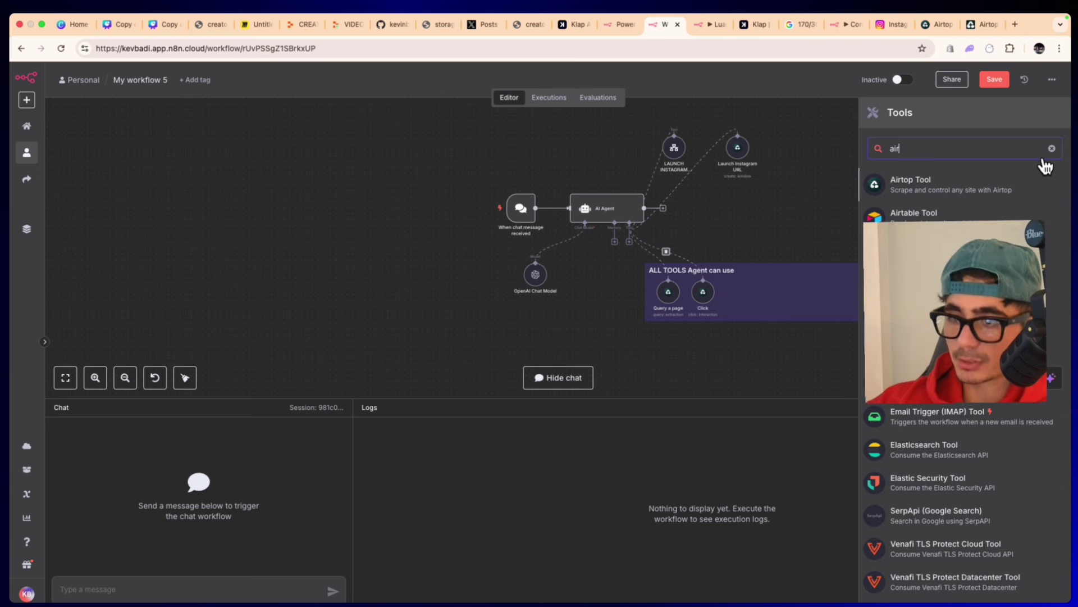
pyautogui.click(969, 175)
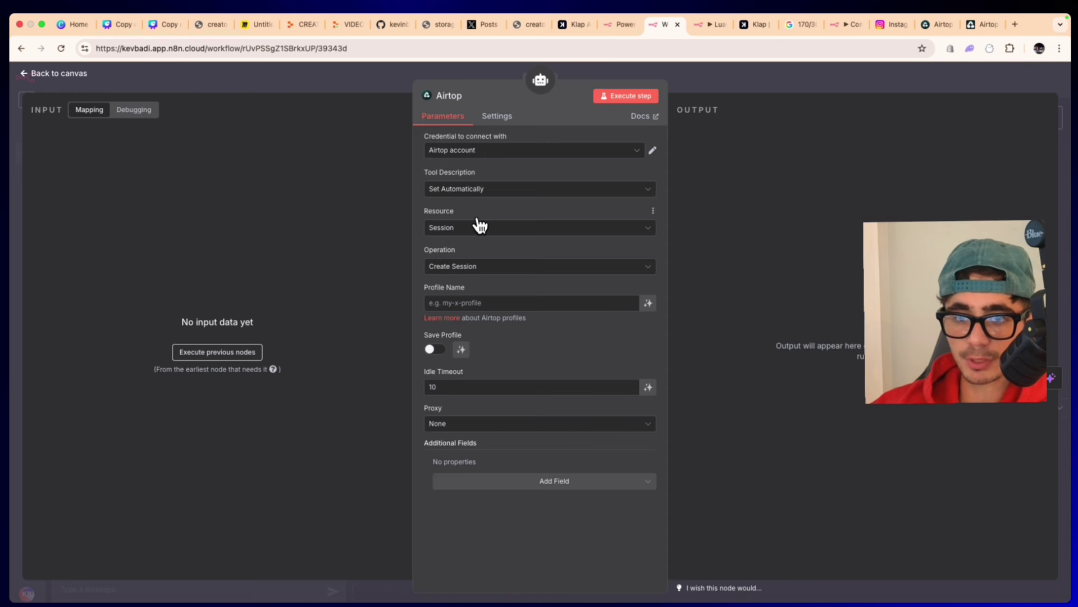
pyautogui.click(478, 225)
pyautogui.click(483, 290)
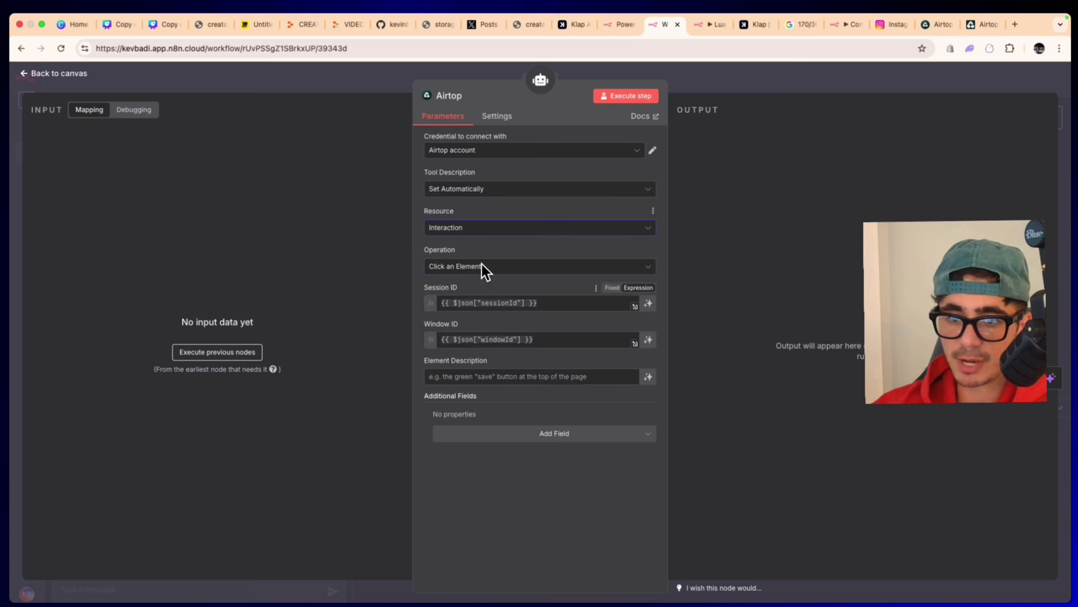
pyautogui.click(483, 264)
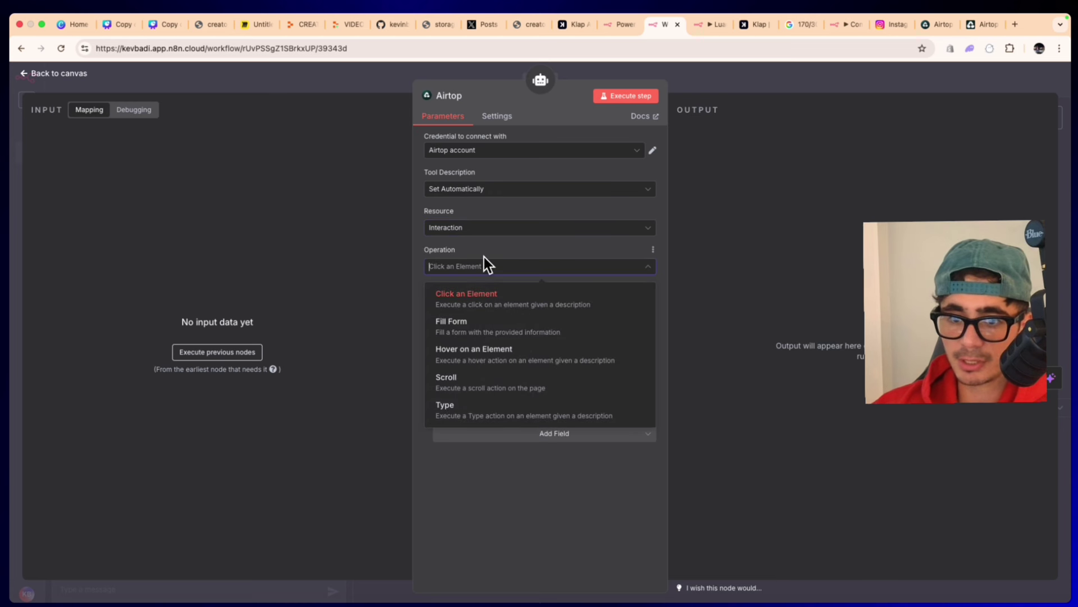
pyautogui.click(489, 372)
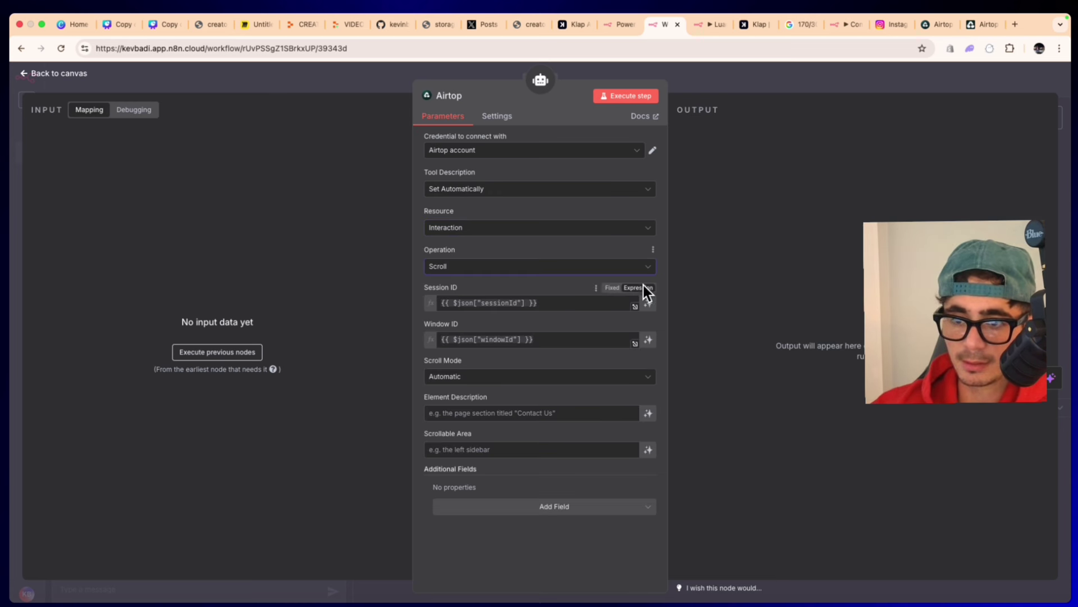
# Step: Let the model define the scroll tool's Session ID, Window ID, Element Description and Scrollable Area, and return to the canvas
pyautogui.click(649, 303)
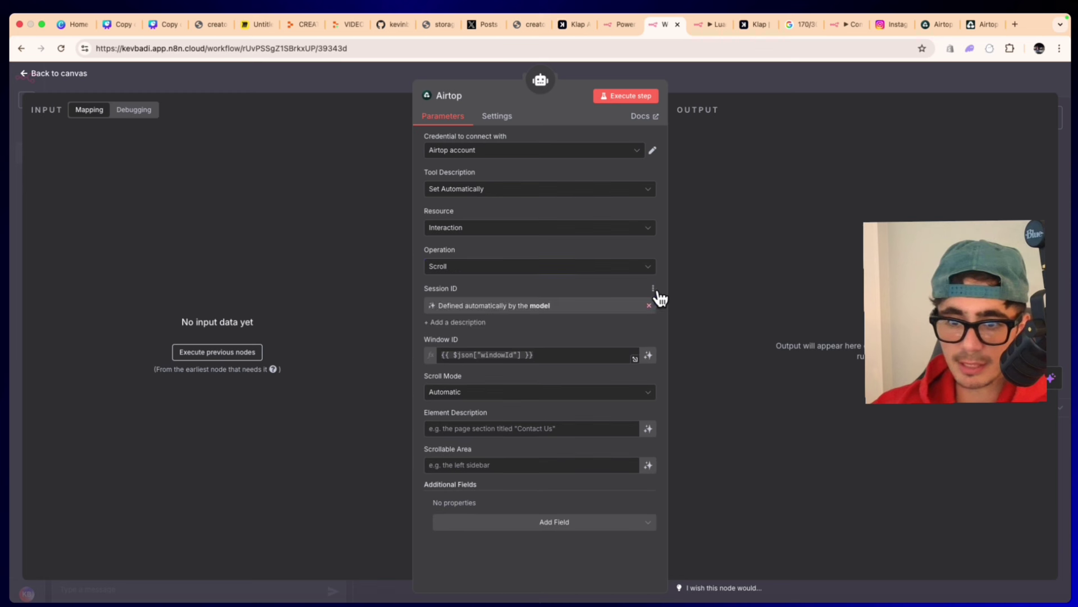
pyautogui.click(649, 354)
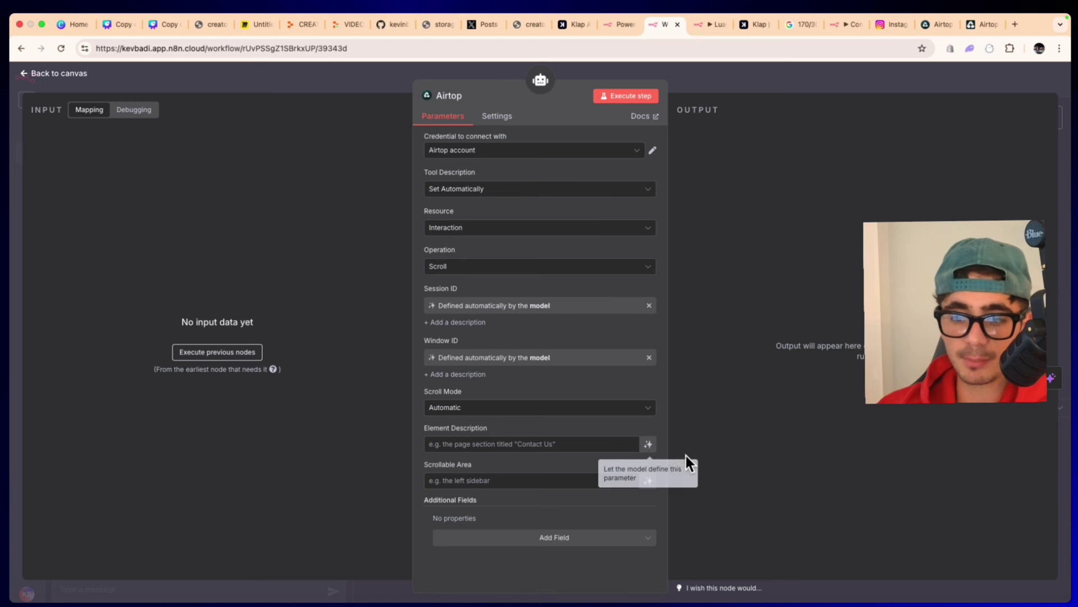
pyautogui.click(649, 445)
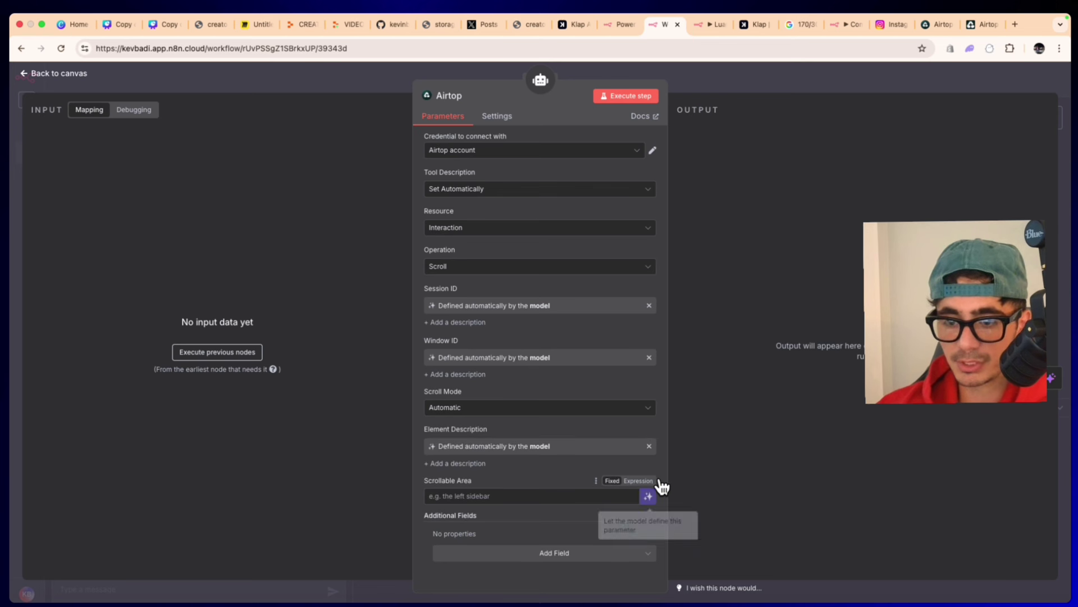
pyautogui.click(650, 494)
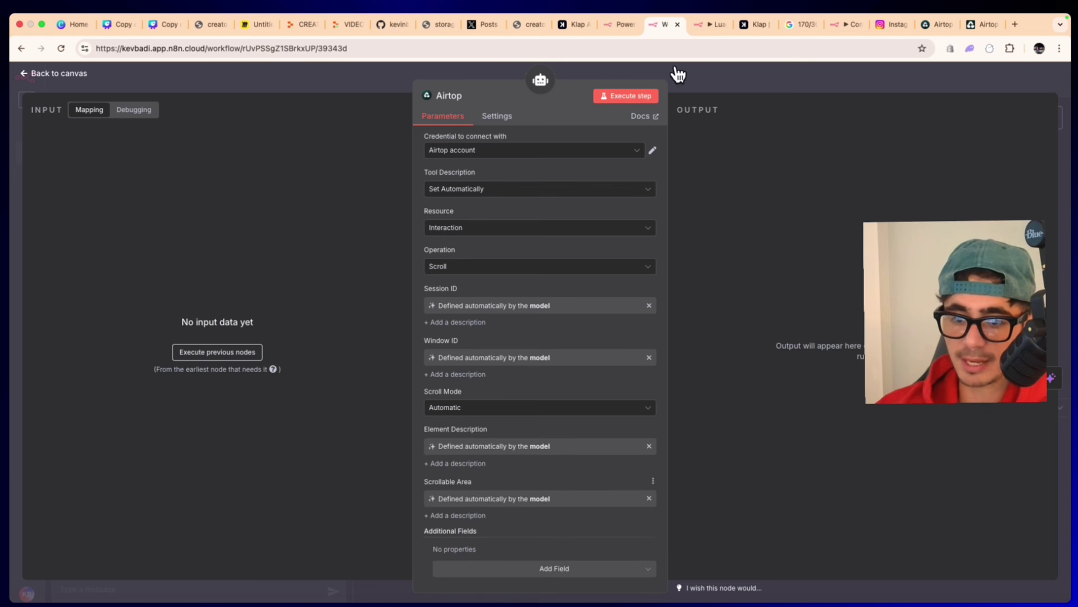
pyautogui.click(730, 72)
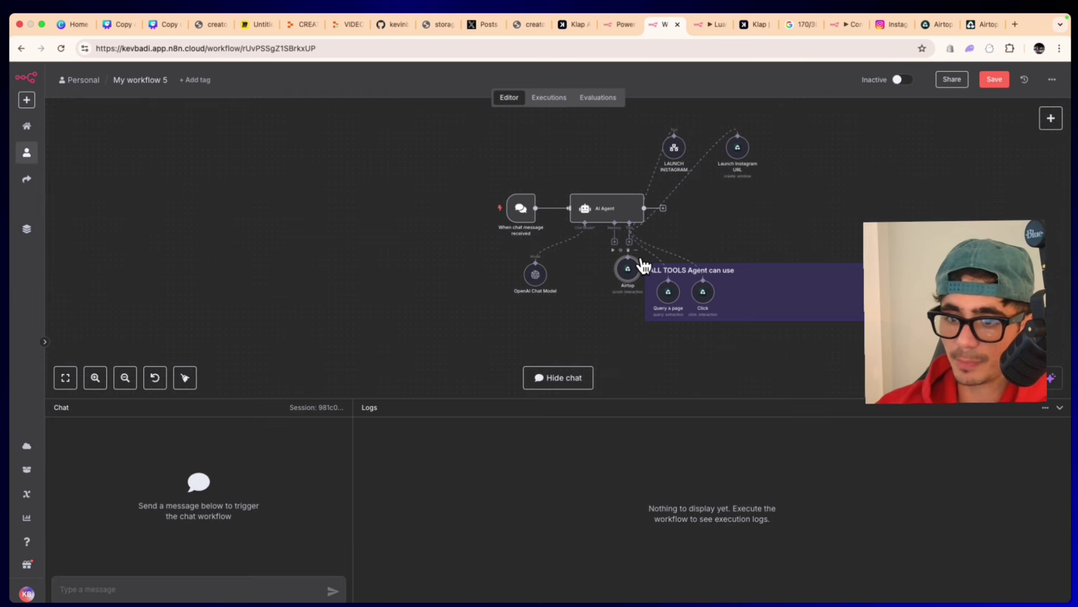
# Step: Place the new scroll tool beside Click on the purple sticky note and rename it Scroll
pyautogui.moveTo(650, 263); pyautogui.dragTo(753, 290)
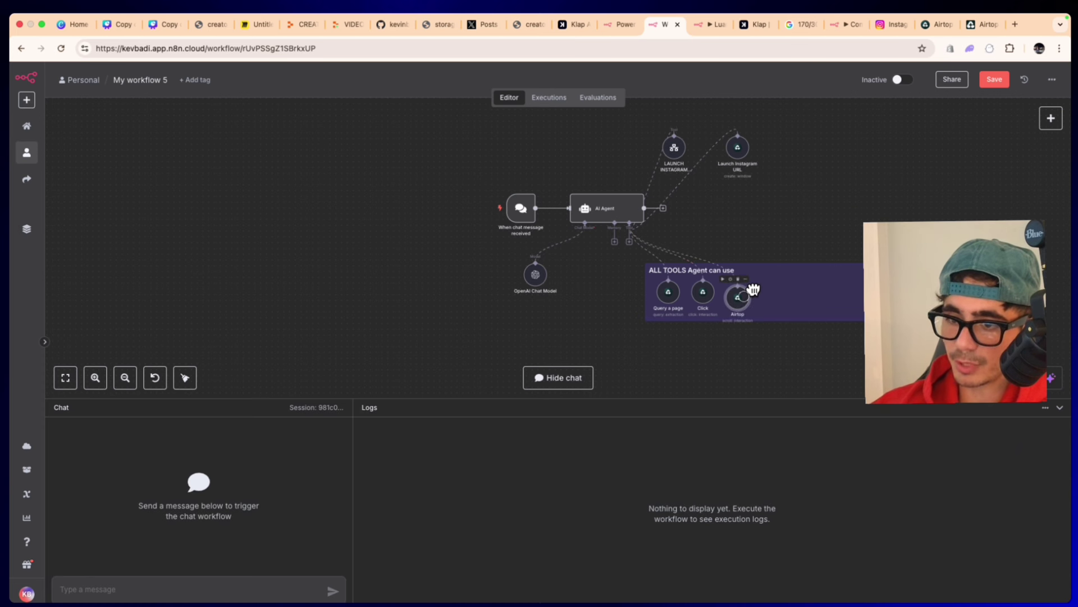
pyautogui.press('F2')
pyautogui.write('Scro')
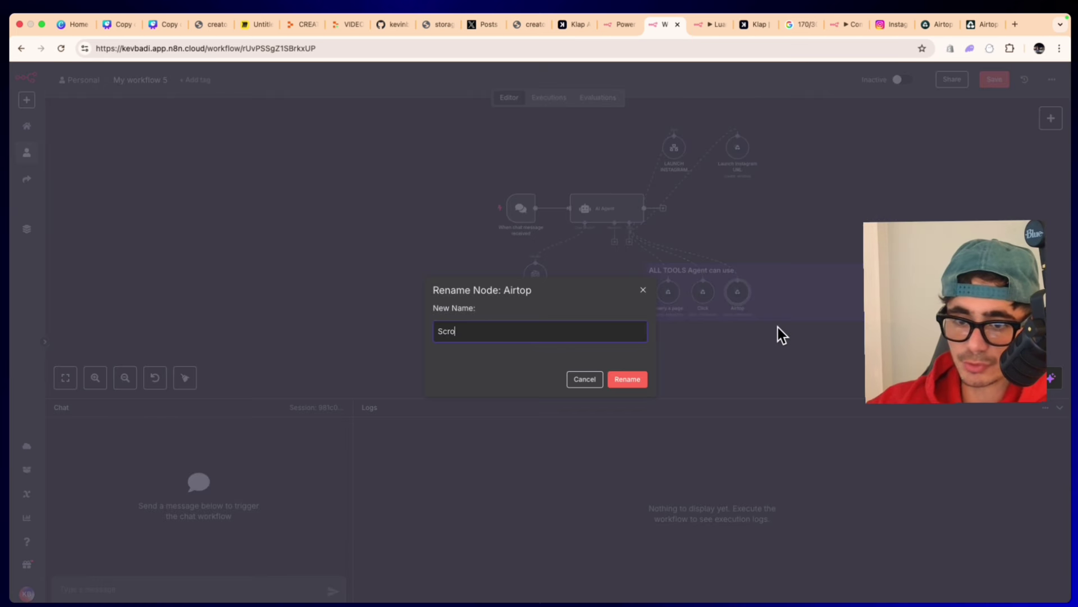
pyautogui.write('ll')
pyautogui.press('Return')
# Step: Add an Airtop tool to the AI Agent with resource Window and operation Take Screenshot
pyautogui.press('Tab')
pyautogui.write('airtop')
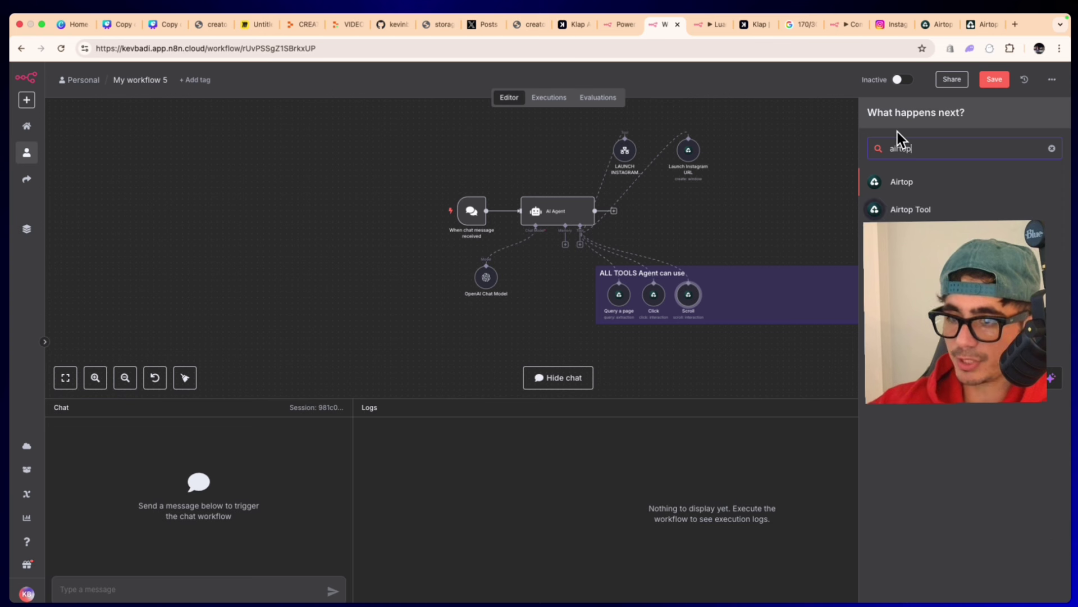
pyautogui.click(915, 179)
pyautogui.click(921, 204)
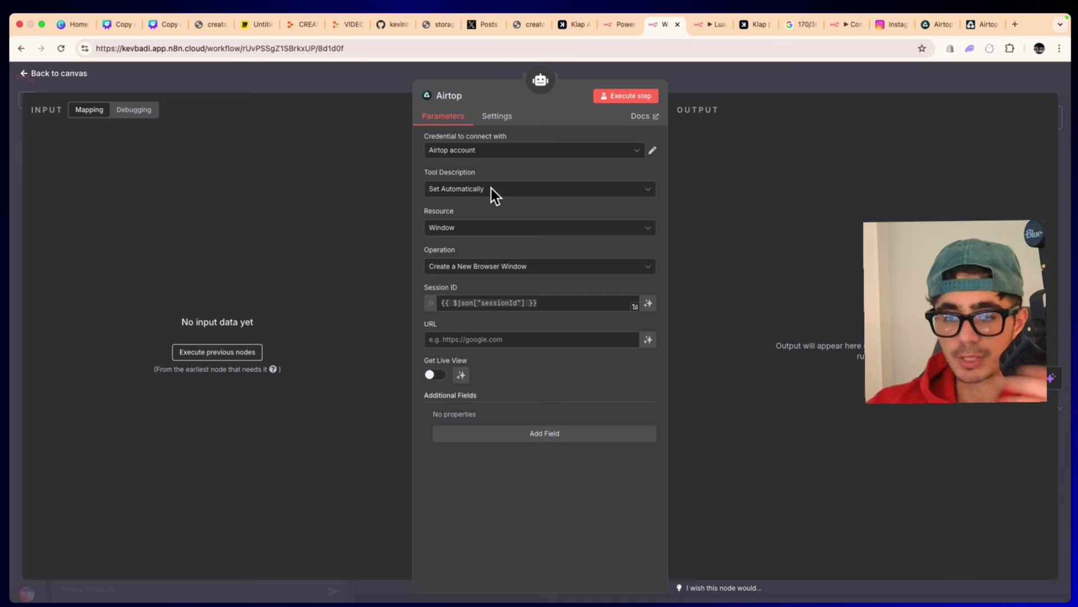
pyautogui.click(461, 223)
pyautogui.click(471, 328)
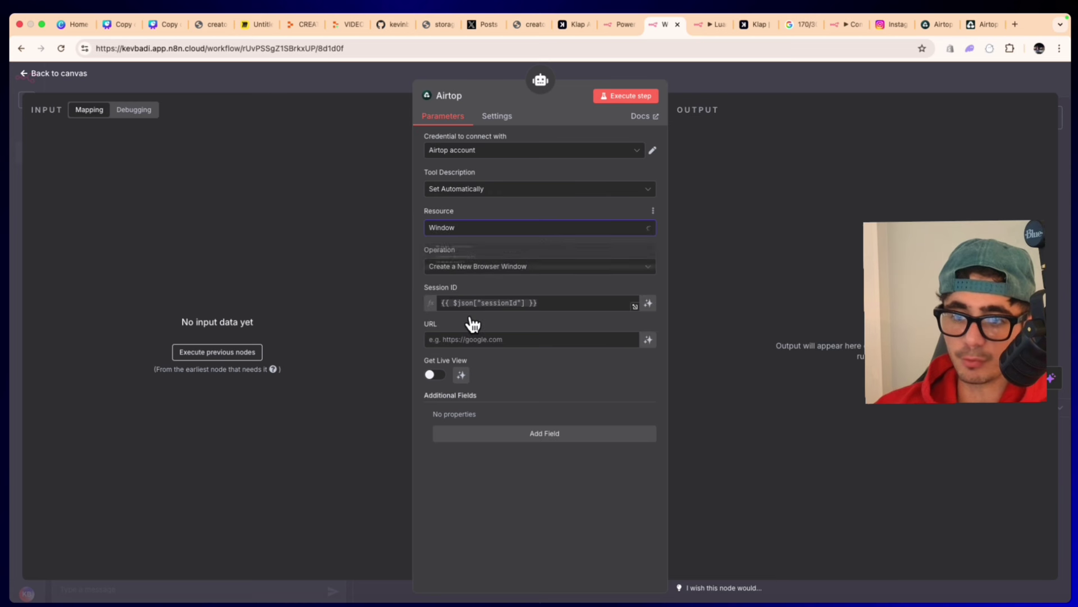
pyautogui.click(479, 262)
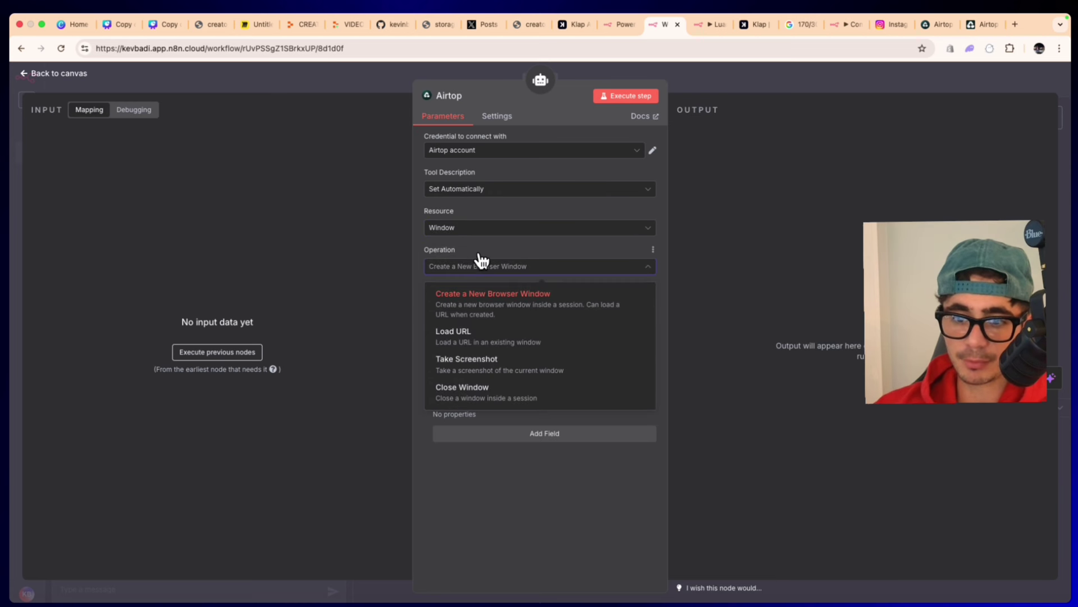
pyautogui.click(531, 368)
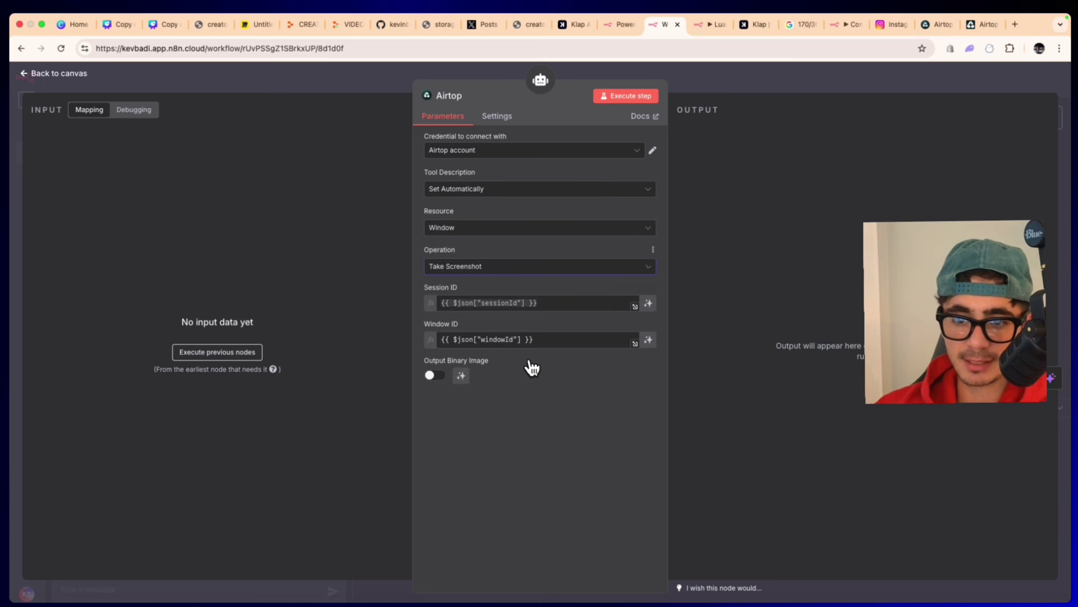
# Step: Let the model define the screenshot tool's Session ID and Window ID automatically, and return to the canvas
pyautogui.click(650, 303)
pyautogui.click(650, 354)
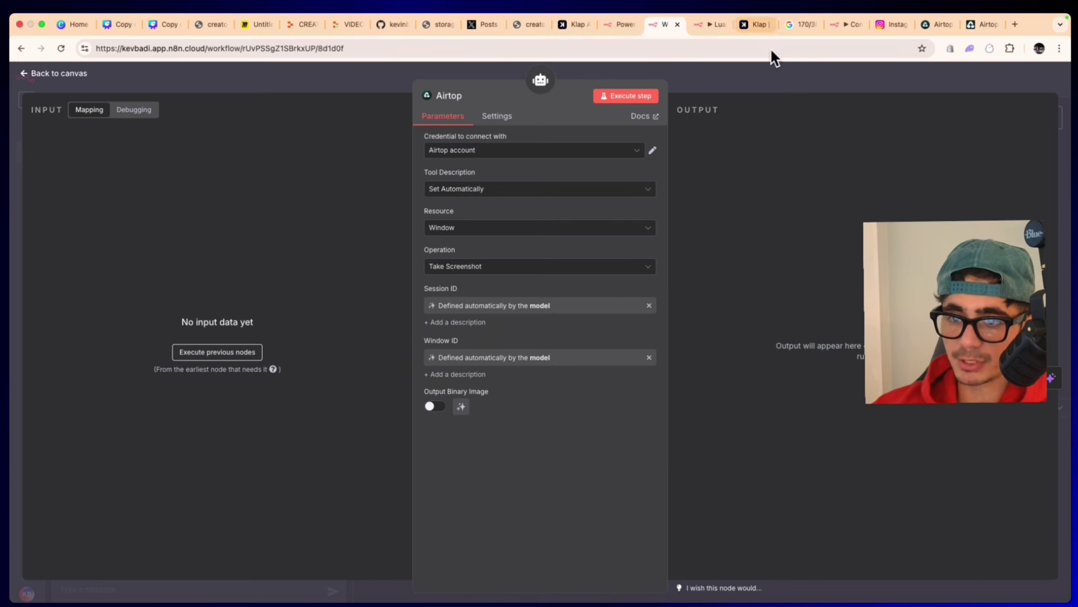
pyautogui.click(655, 67)
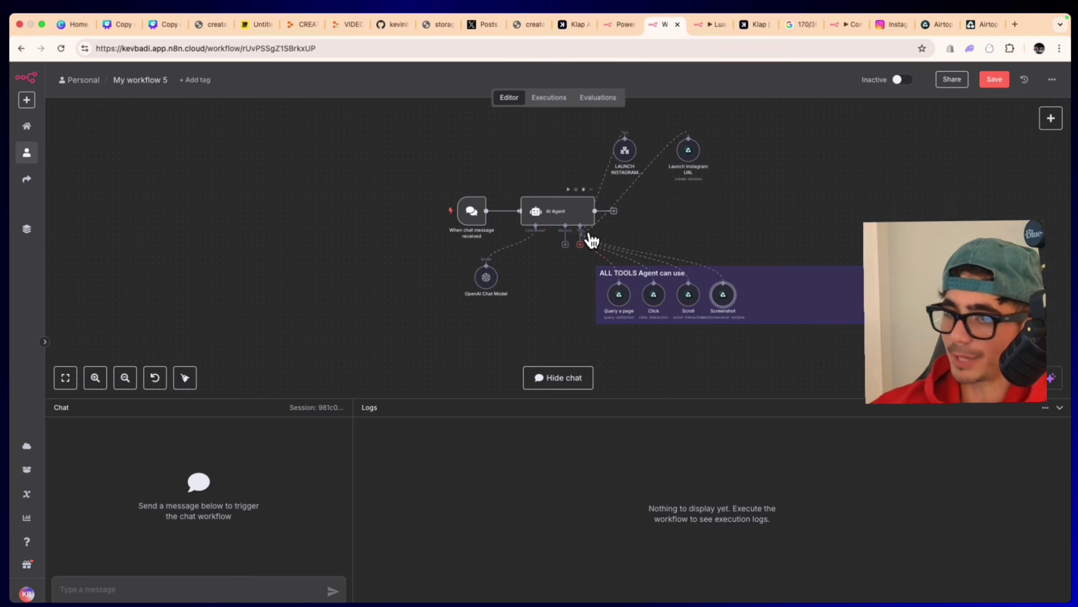
# Step: Add one more Airtop tool to the AI Agent with resource Interaction and operation Type
pyautogui.click(580, 244)
pyautogui.write('airtop')
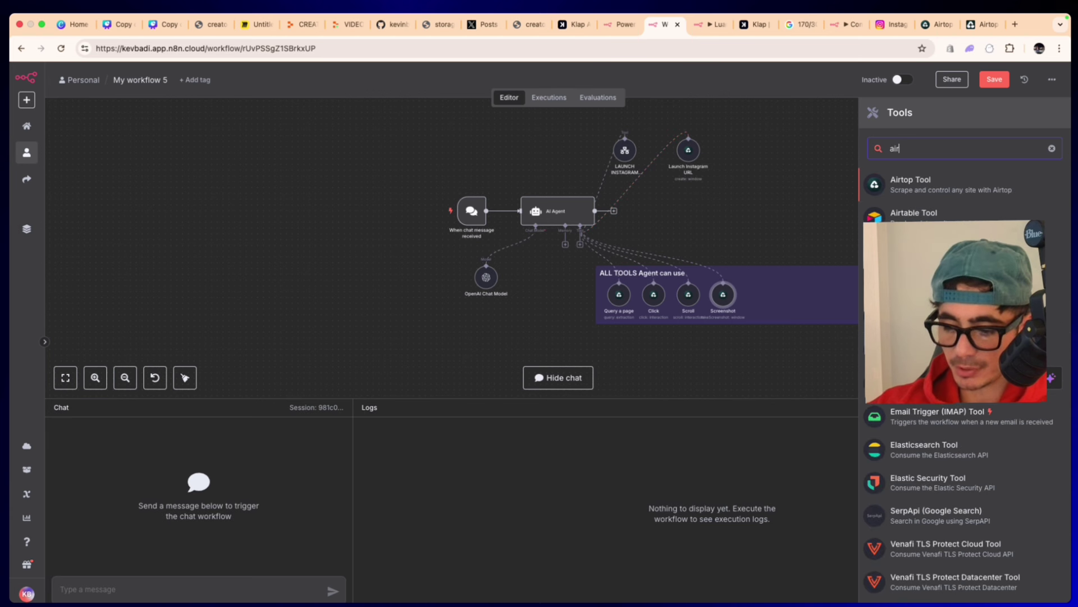
pyautogui.click(978, 187)
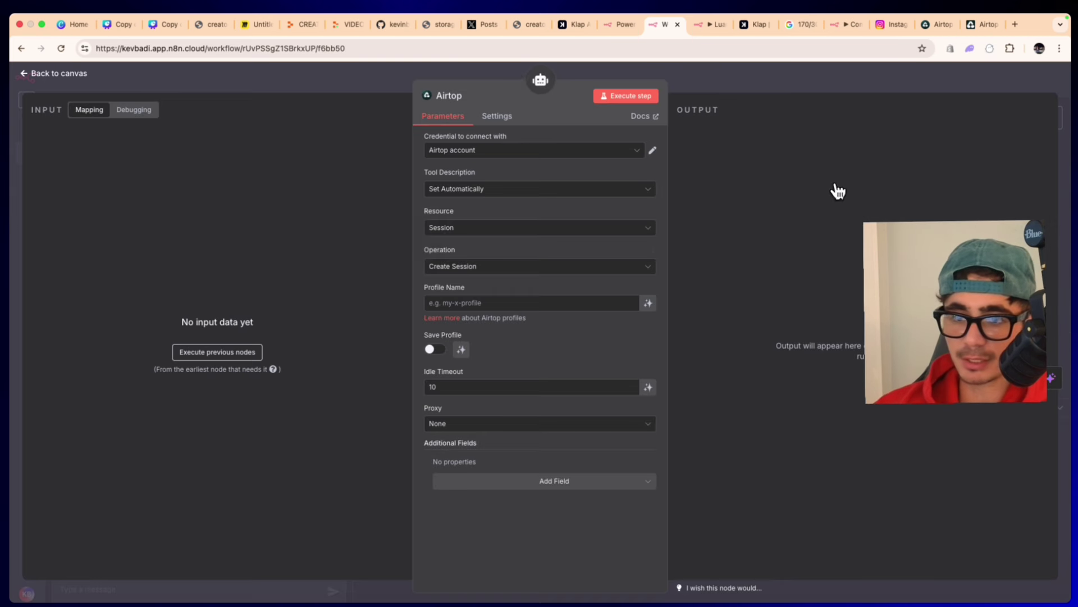
pyautogui.click(485, 228)
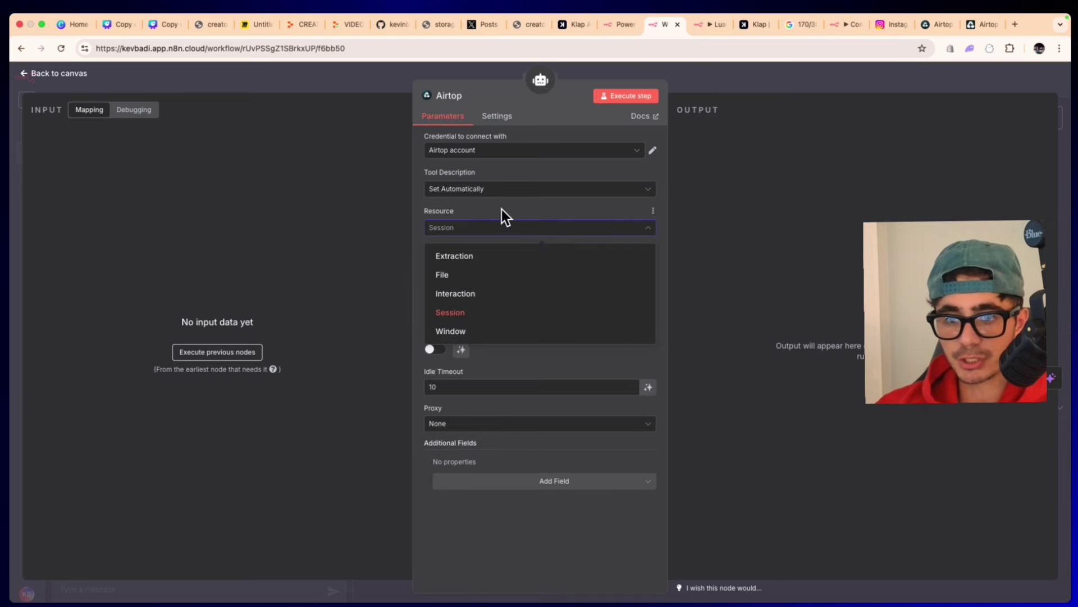
pyautogui.click(483, 292)
pyautogui.click(482, 265)
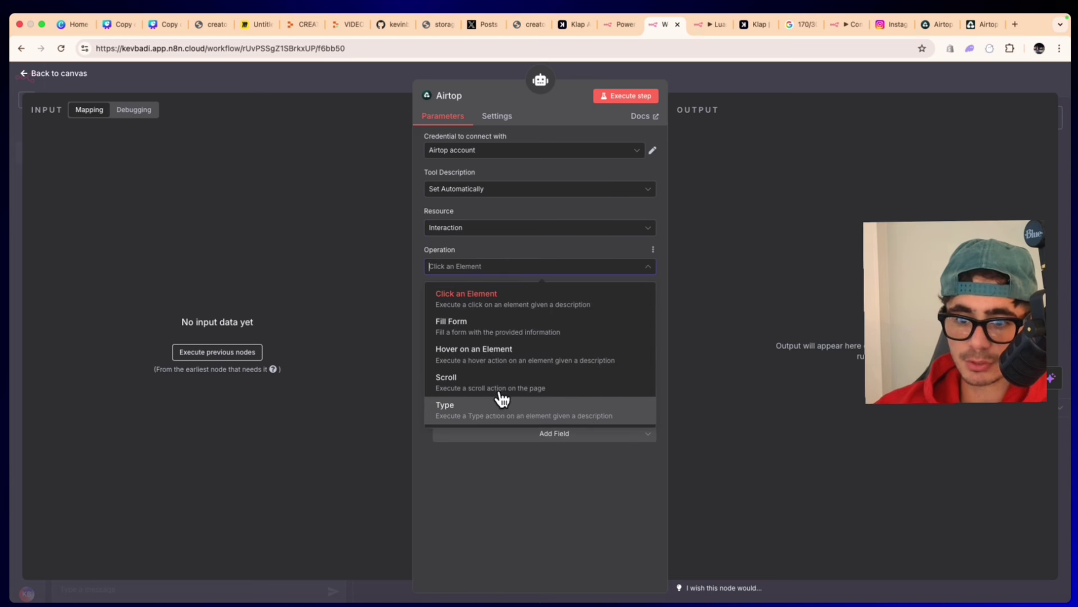
pyautogui.click(501, 405)
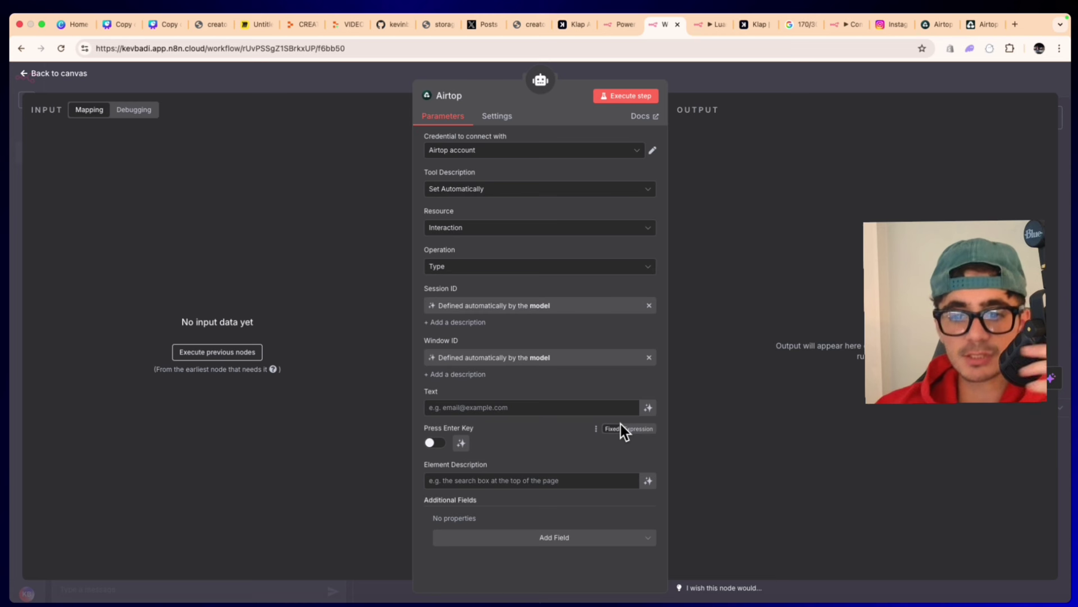
pyautogui.click(550, 407)
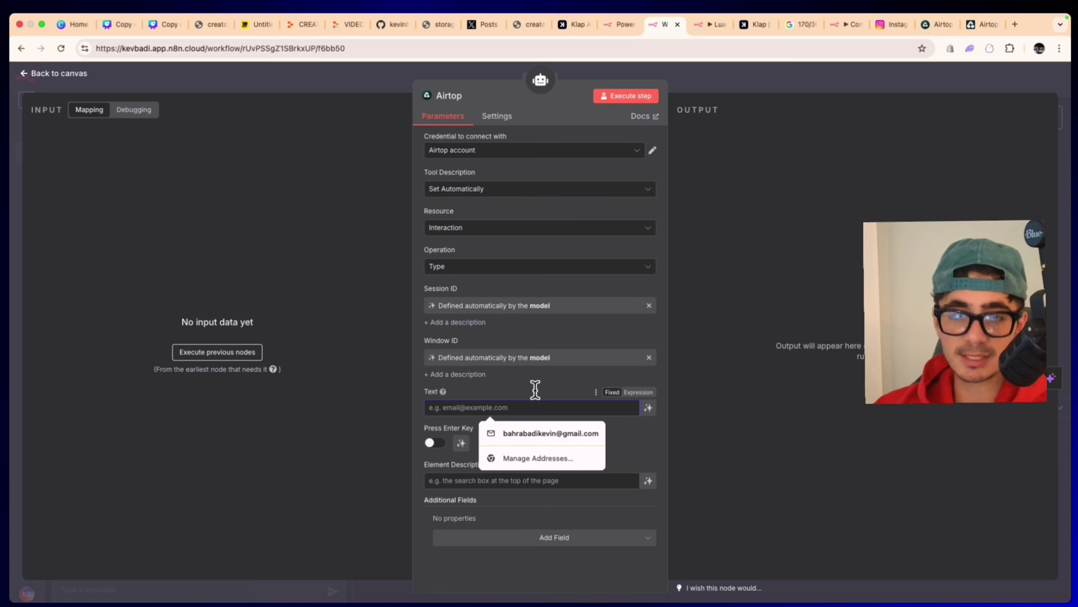
pyautogui.click(534, 391)
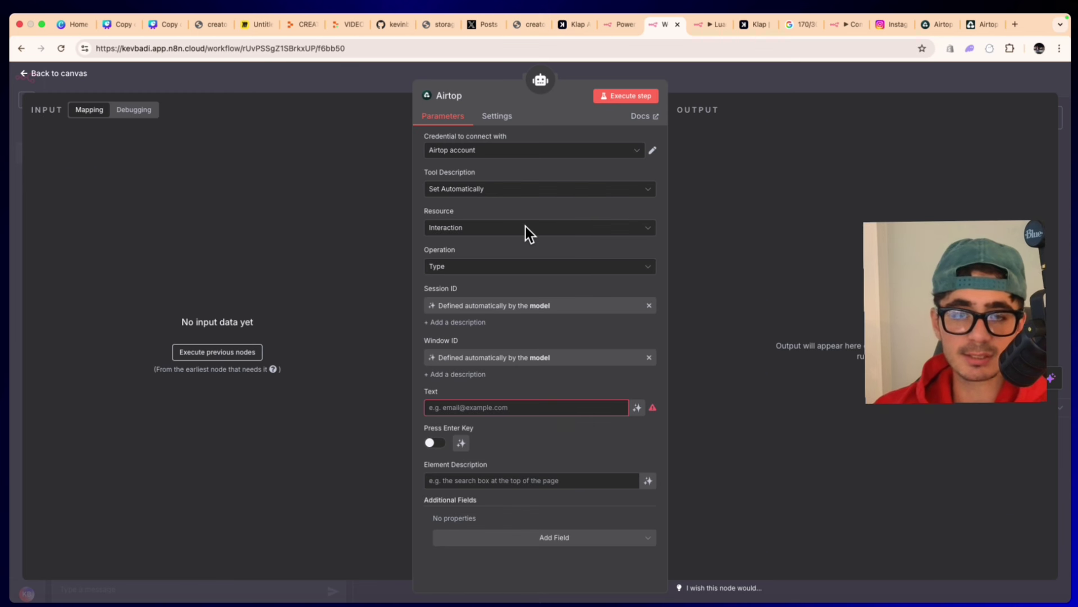
pyautogui.click(514, 404)
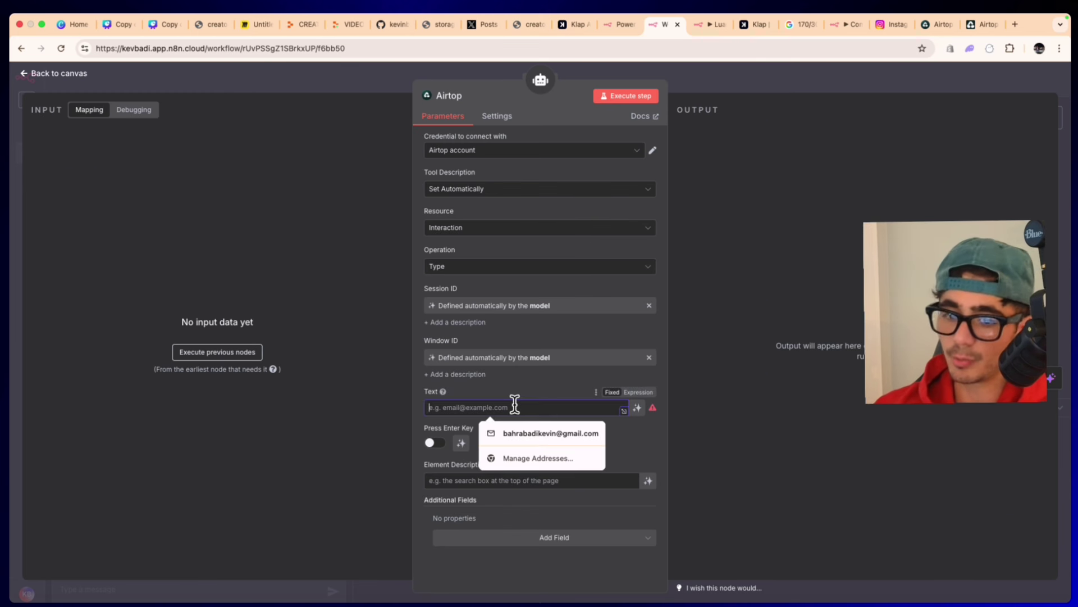
pyautogui.click(514, 383)
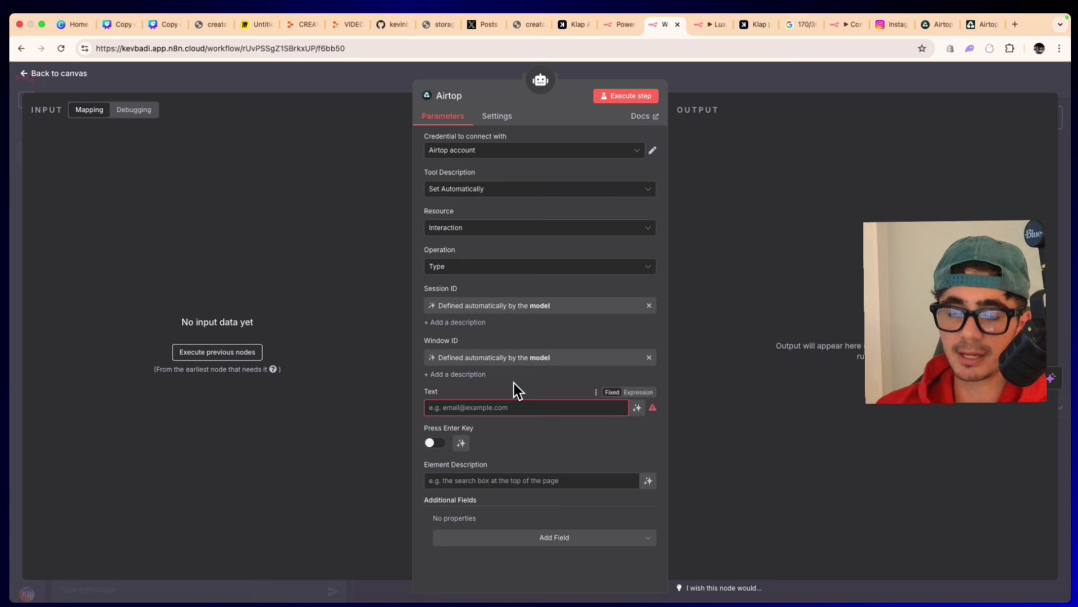
pyautogui.click(524, 404)
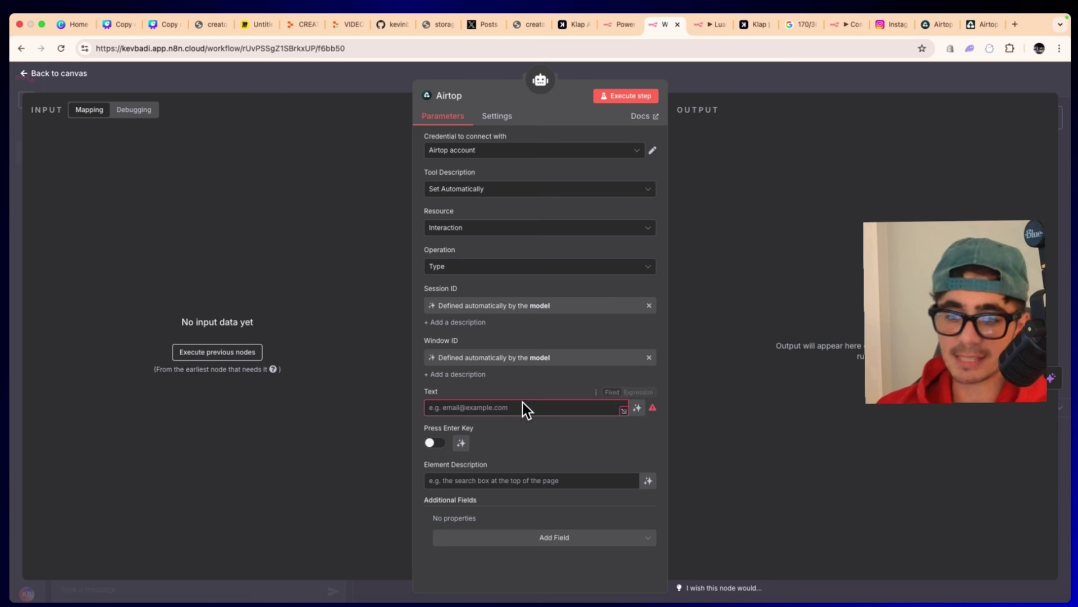
pyautogui.click(523, 372)
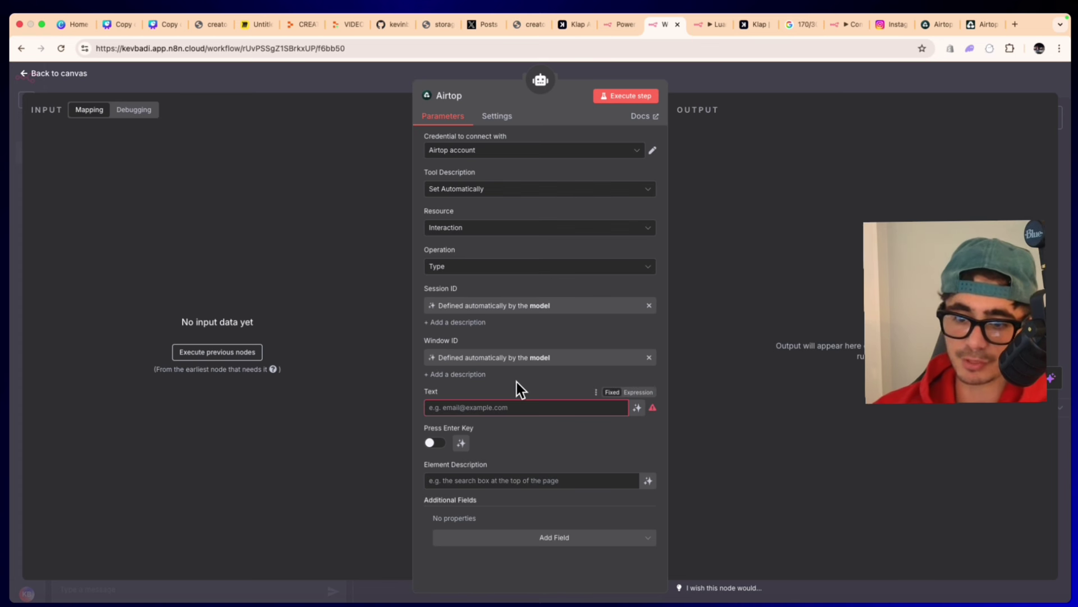
pyautogui.click(554, 405)
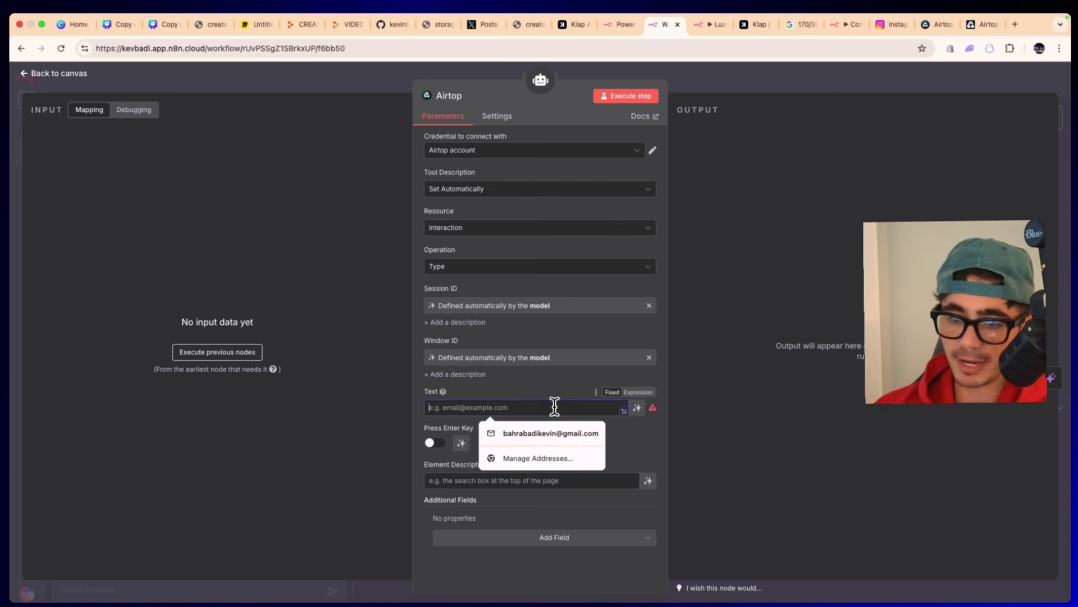
pyautogui.click(663, 421)
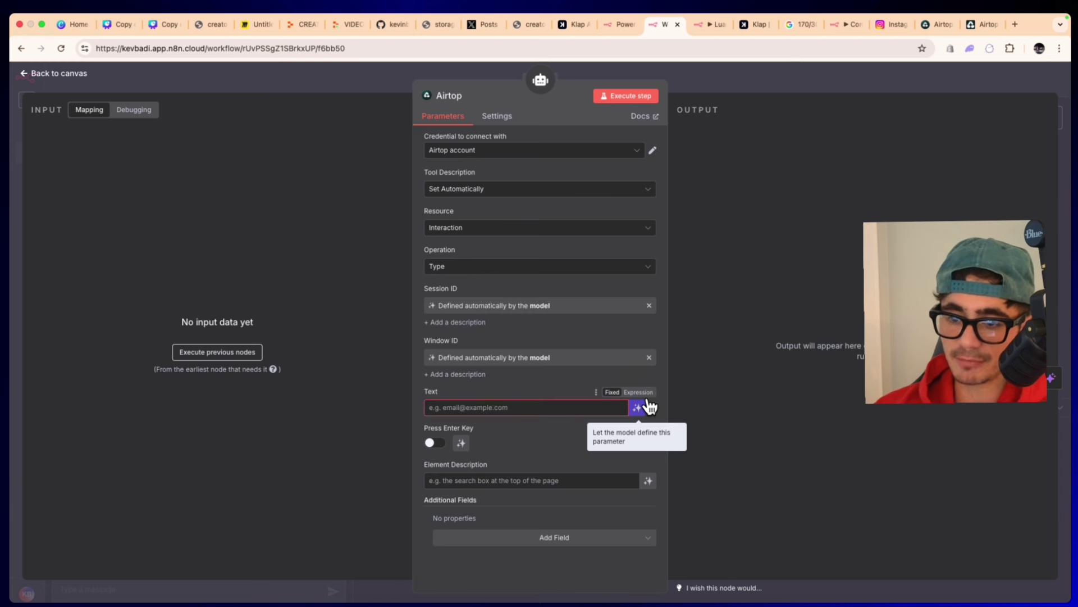
# Step: Let the model define the Type tool's Text and Element Description, enable Press Enter Key, and return to the canvas
pyautogui.click(646, 404)
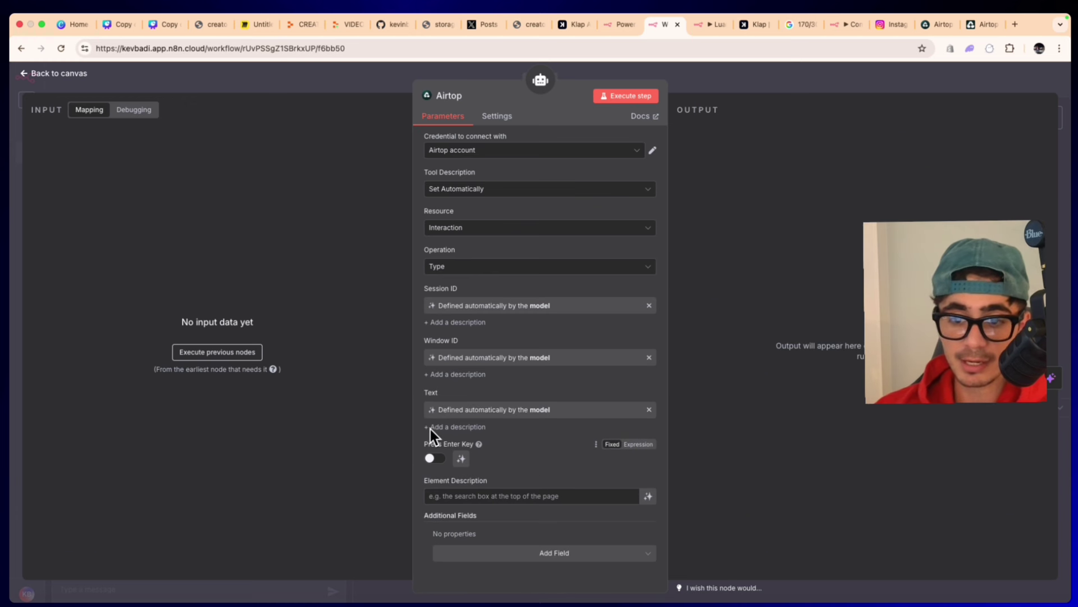
pyautogui.moveTo(425, 443); pyautogui.dragTo(494, 444)
pyautogui.click(494, 437)
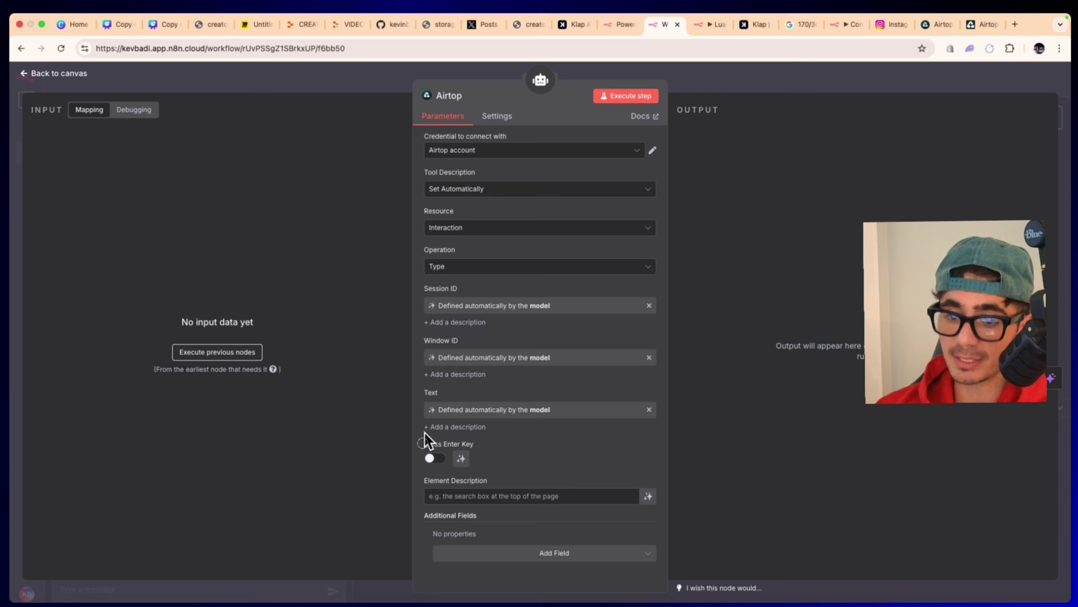
pyautogui.click(435, 456)
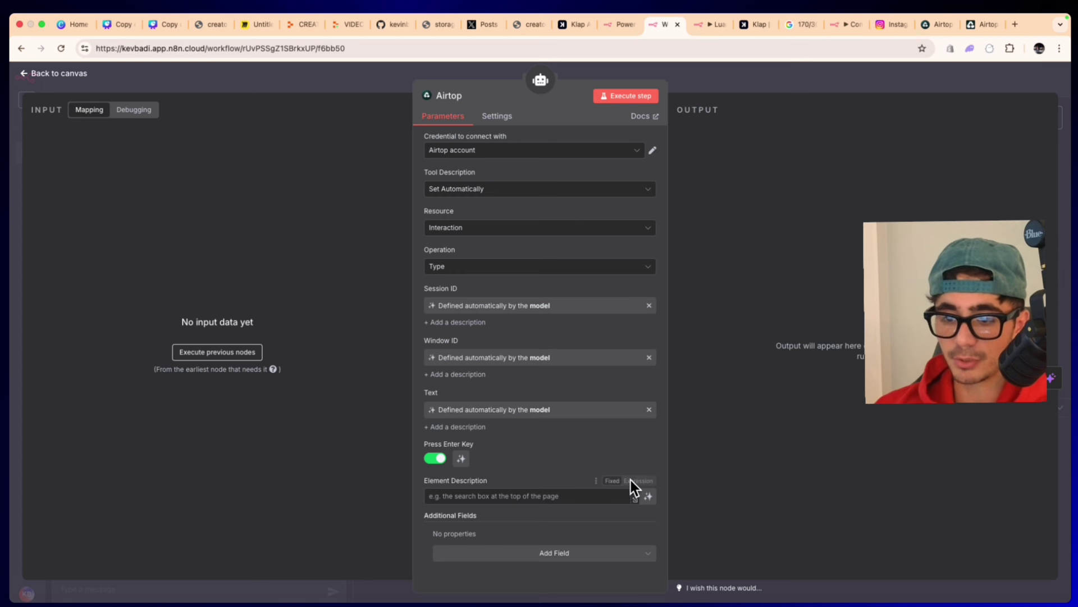
pyautogui.click(649, 495)
pyautogui.click(716, 73)
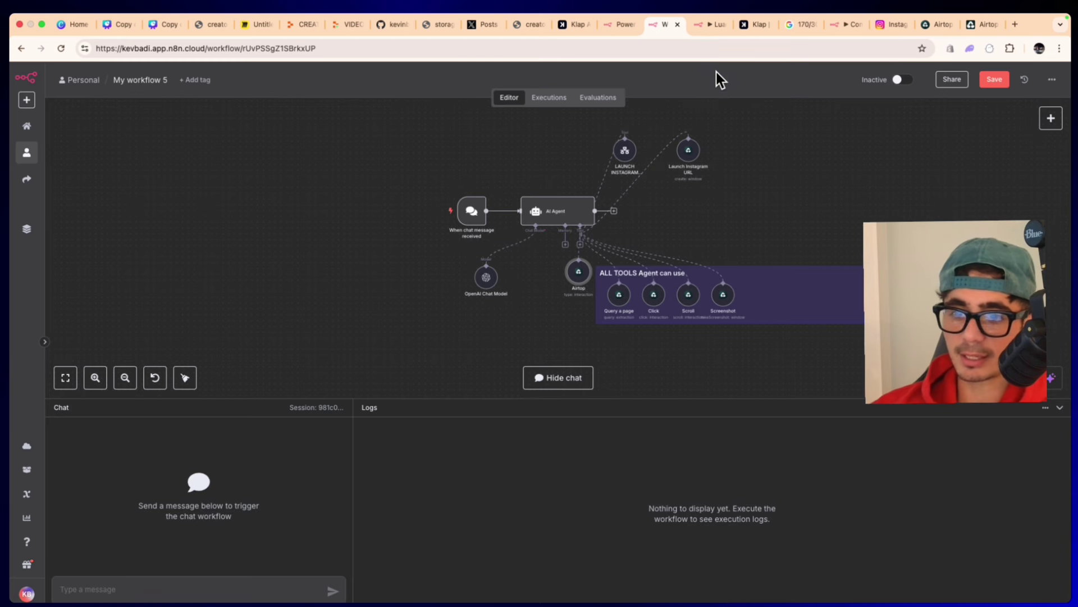
# Step: Place the new typing tool beside Screenshot on the purple sticky note and rename it Type
pyautogui.moveTo(593, 271); pyautogui.dragTo(770, 283)
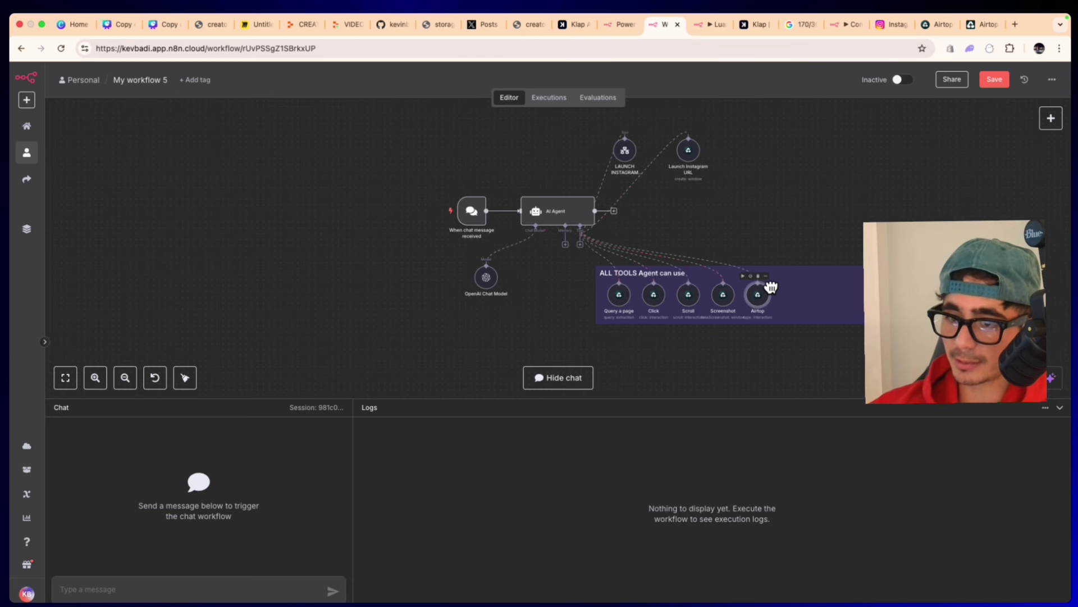
pyautogui.scroll(3, 671, 319)
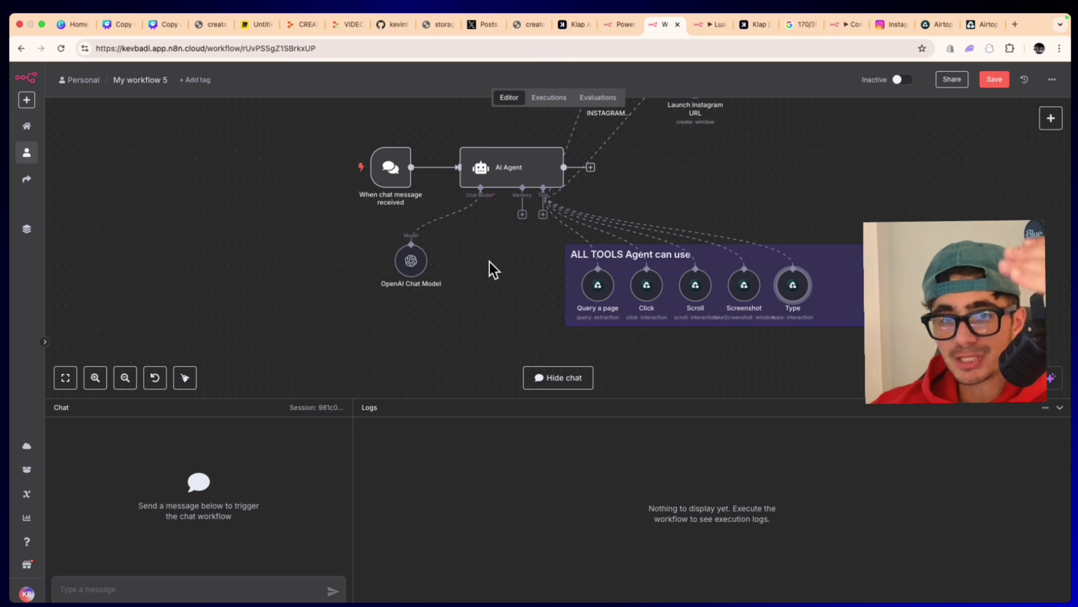
pyautogui.click(543, 214)
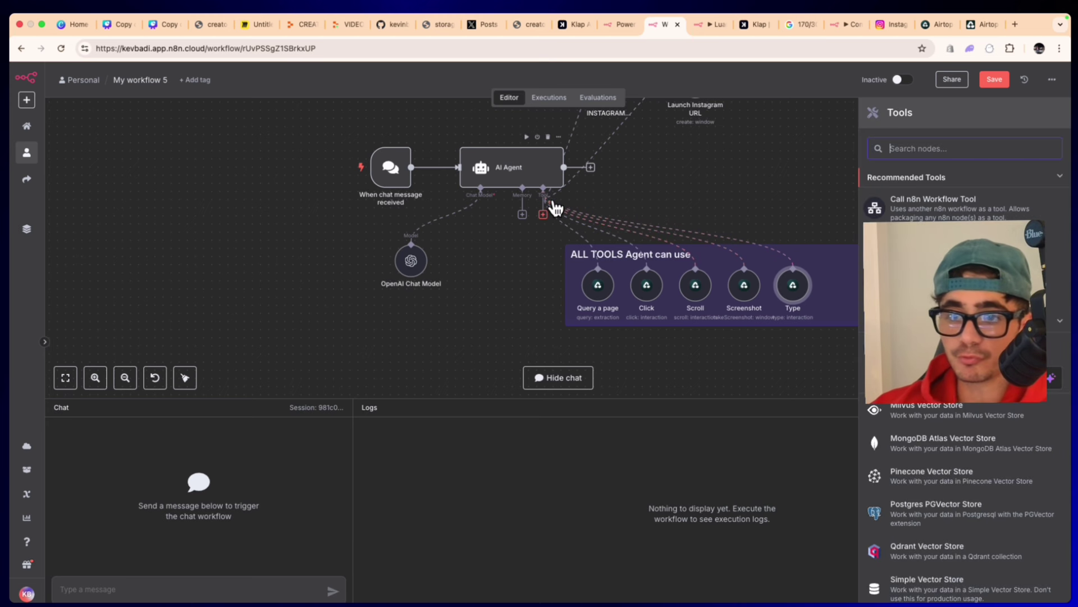
pyautogui.click(947, 202)
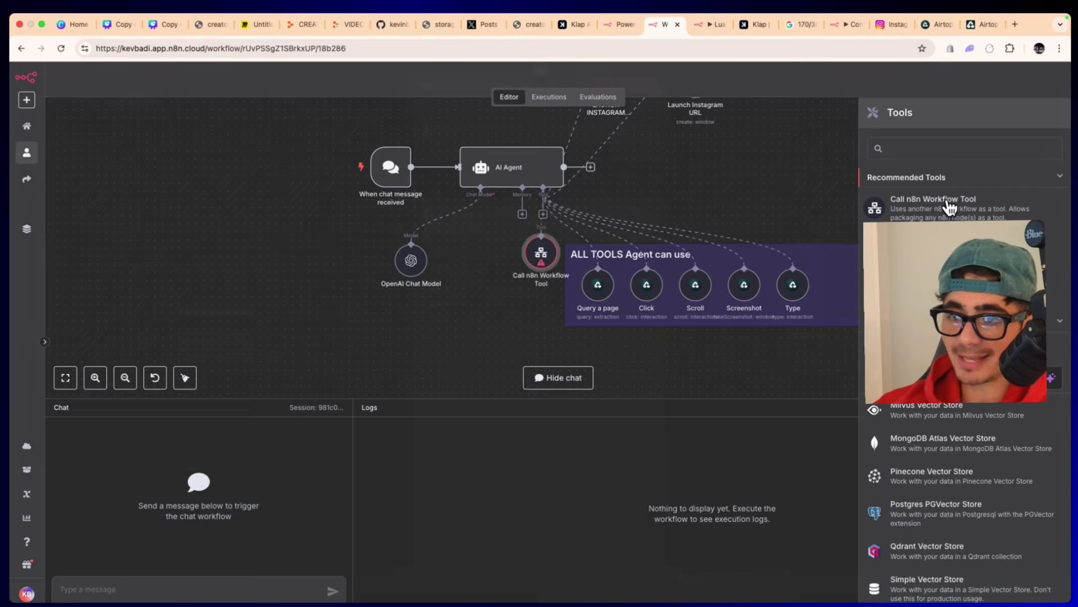
pyautogui.click(753, 73)
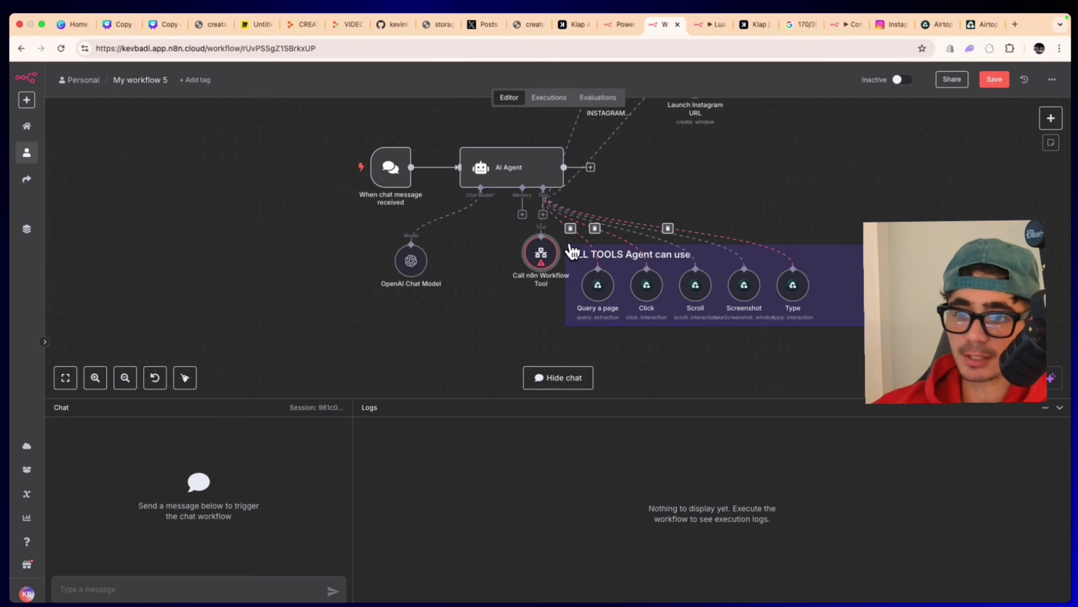
pyautogui.click(541, 226)
# Step: Add an Airtop tool to the AI Agent with resource Extraction and operation Smart Scrape
pyautogui.click(544, 214)
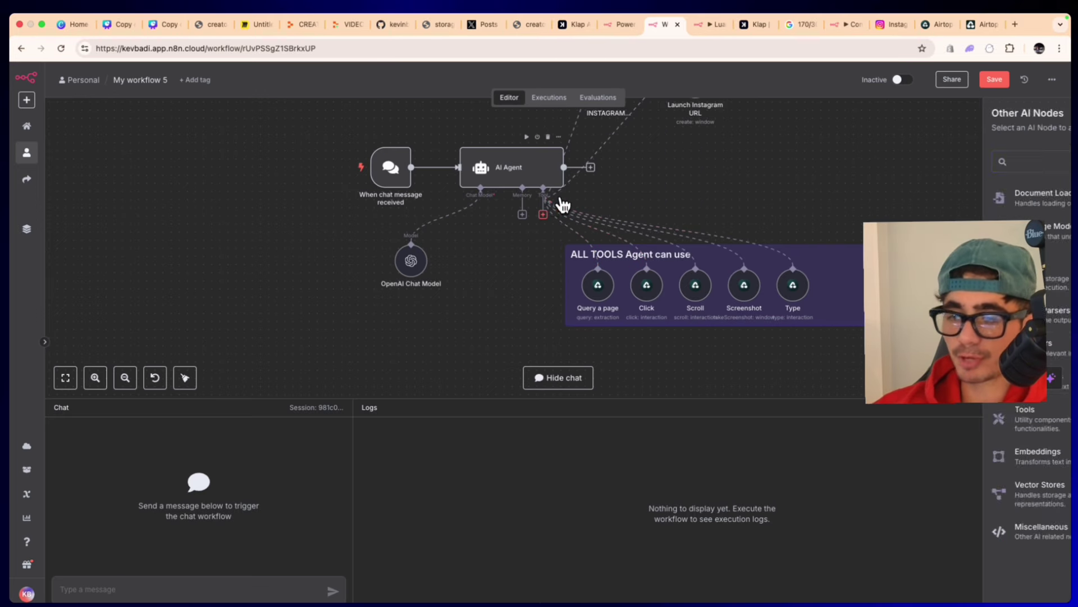
pyautogui.write('airtop')
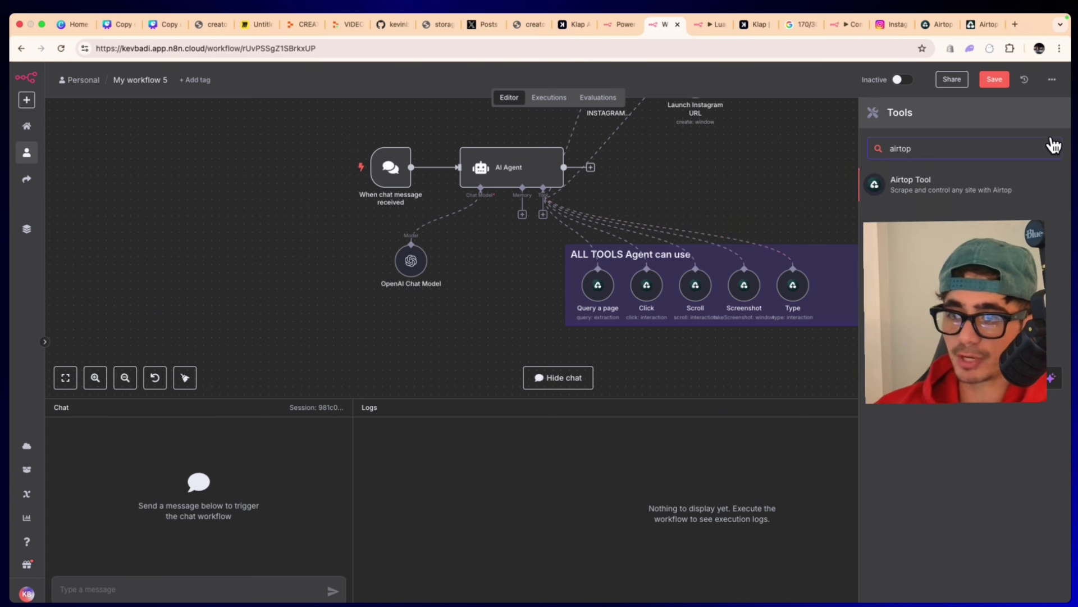
pyautogui.click(1016, 182)
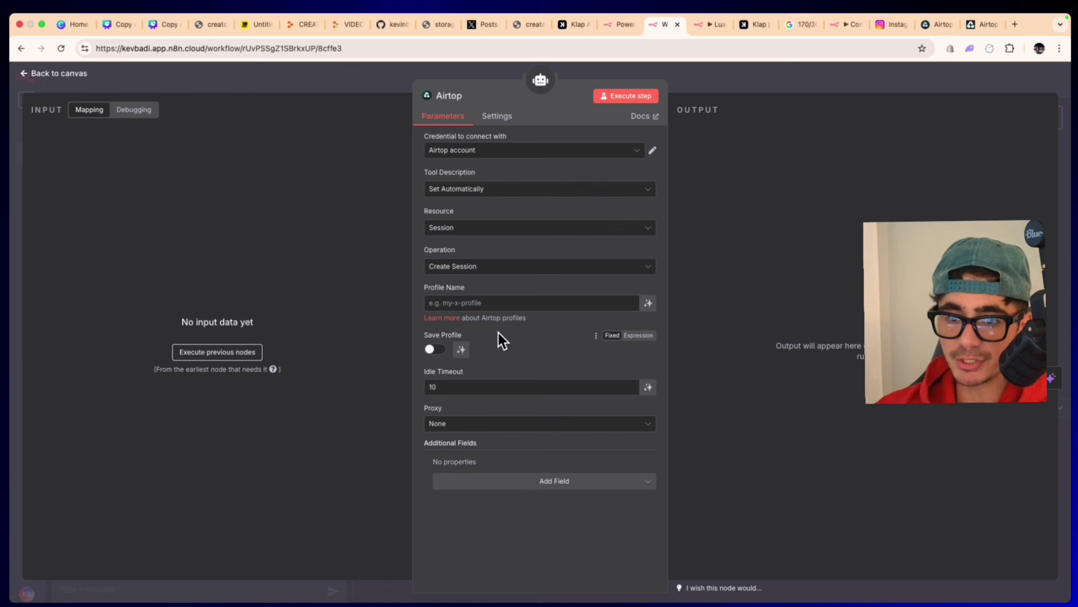
pyautogui.click(498, 220)
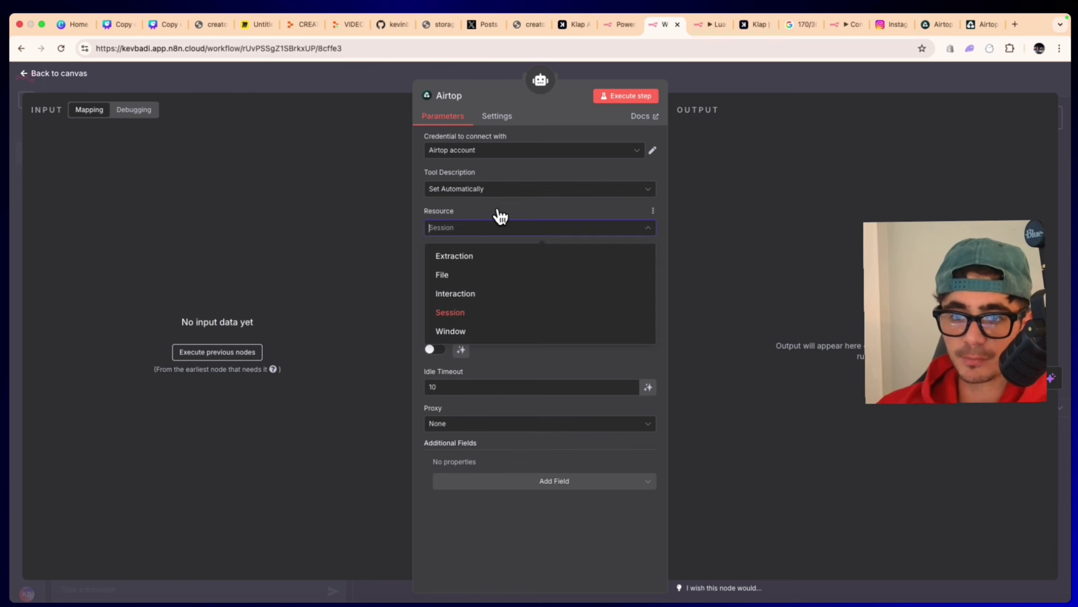
pyautogui.click(477, 256)
pyautogui.click(484, 264)
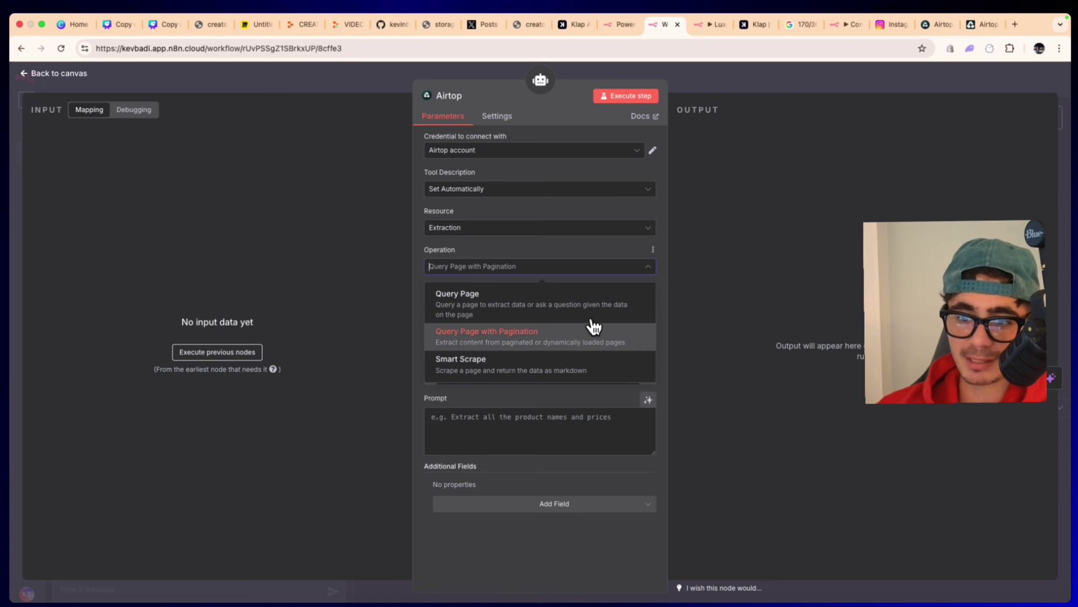
pyautogui.click(503, 362)
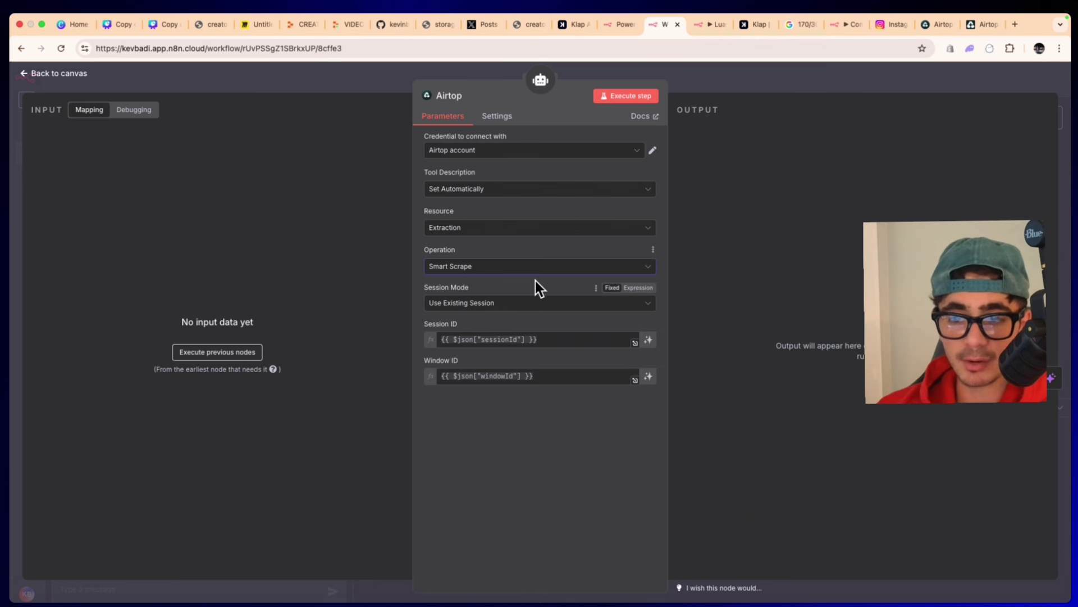
# Step: Let the model define the scraping tool's Session ID and Window ID automatically, and return to the canvas
pyautogui.click(655, 334)
pyautogui.click(650, 388)
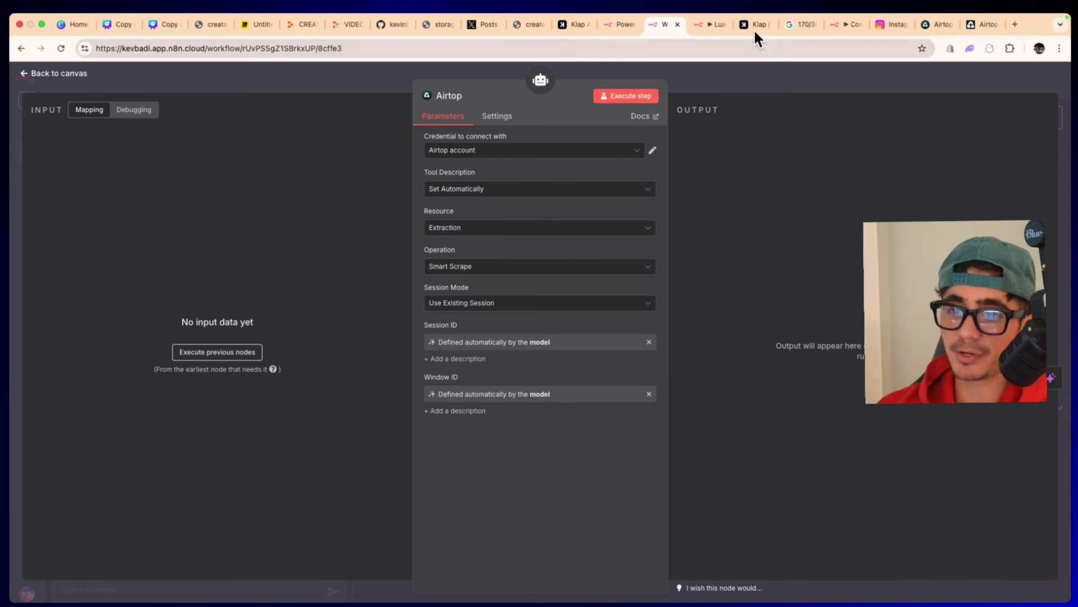
pyautogui.click(736, 79)
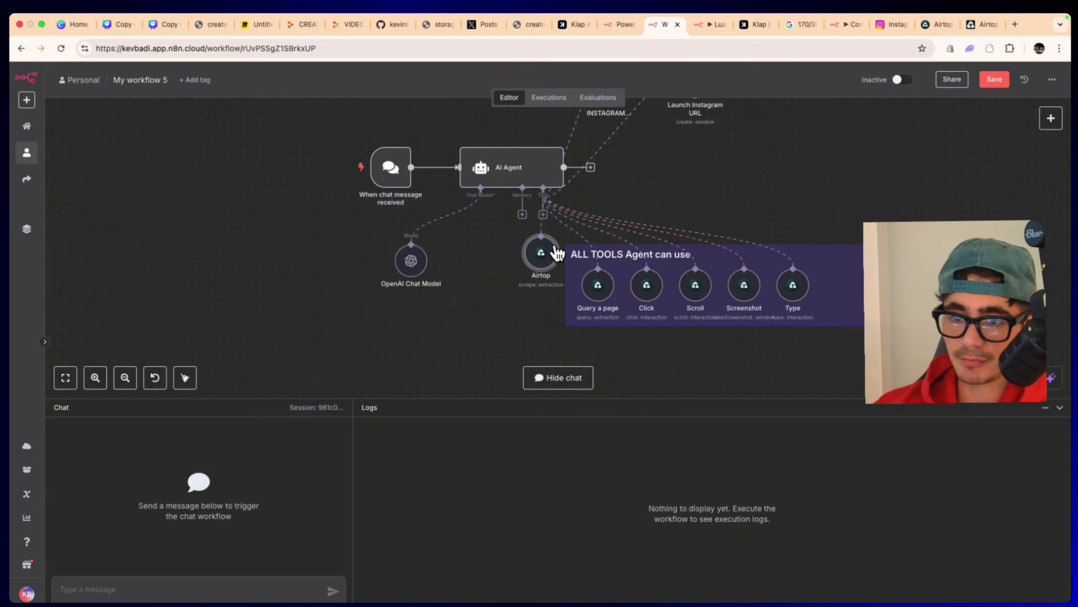
# Step: Place the scraping tool beside Type on the purple sticky note and rename it Smart Scrape
pyautogui.moveTo(631, 174); pyautogui.dragTo(860, 286)
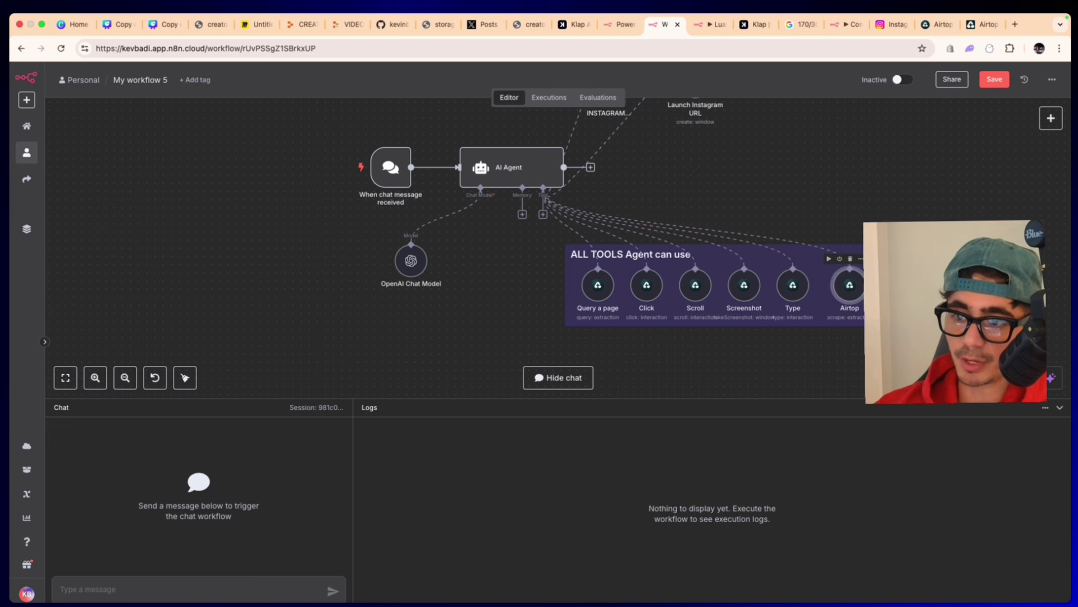
pyautogui.rightClick(860, 317)
pyautogui.press('F2')
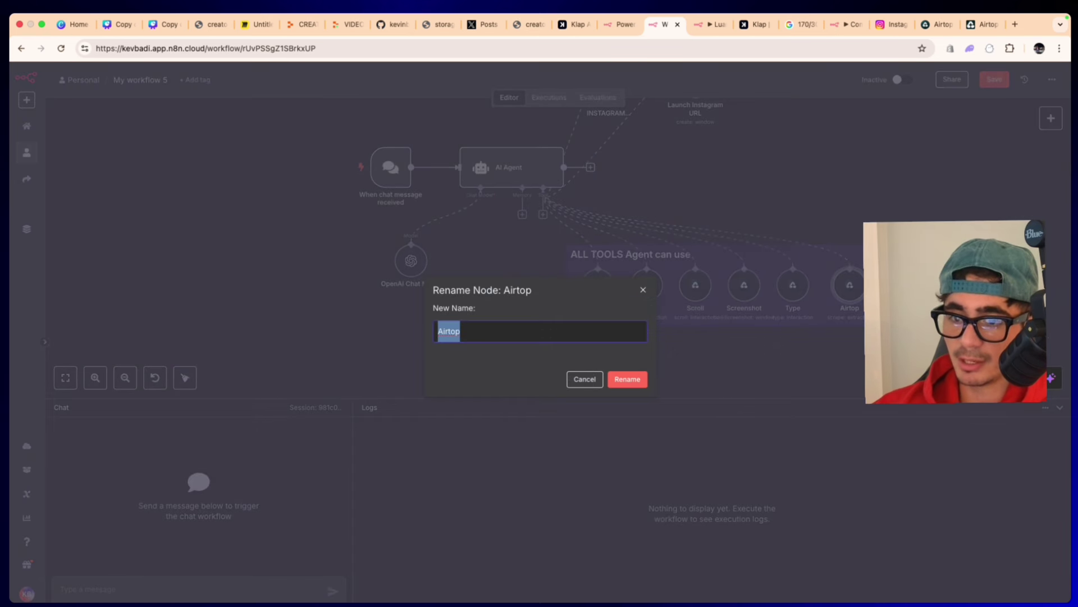
pyautogui.write('S')
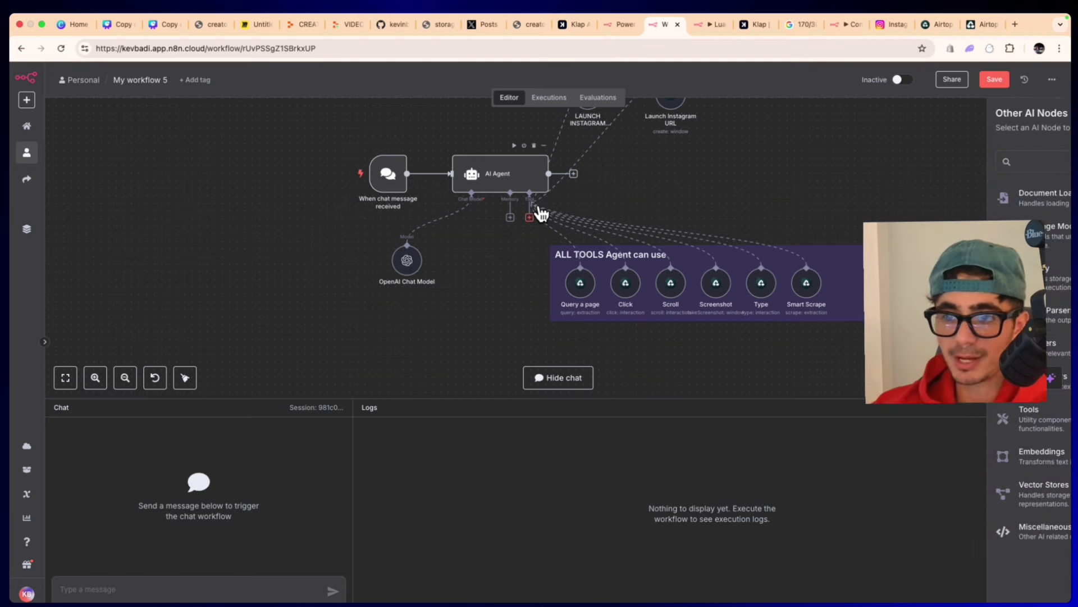
# Step: Add an Airtop tool to the AI Agent with resource Session, operation Terminate Session and a model-defined Session ID
pyautogui.write('airtop')
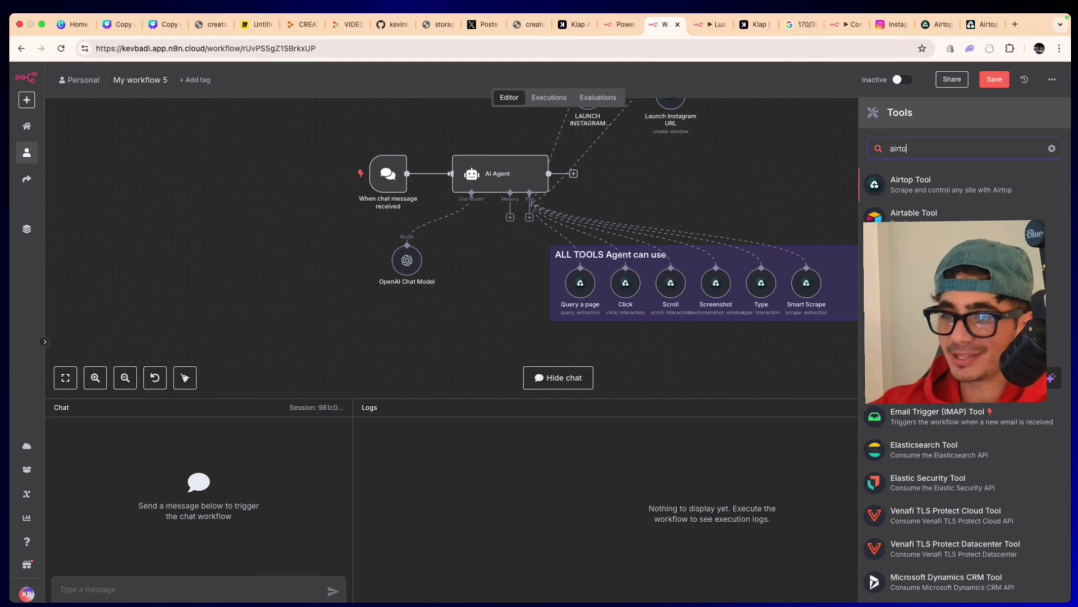
pyautogui.click(1021, 182)
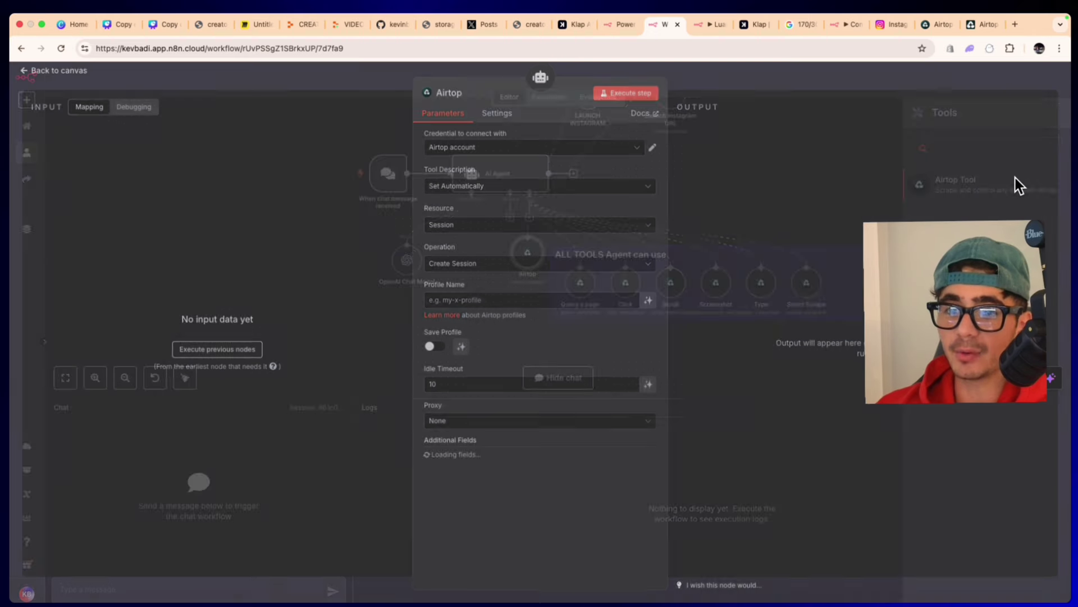
pyautogui.click(498, 227)
pyautogui.click(483, 310)
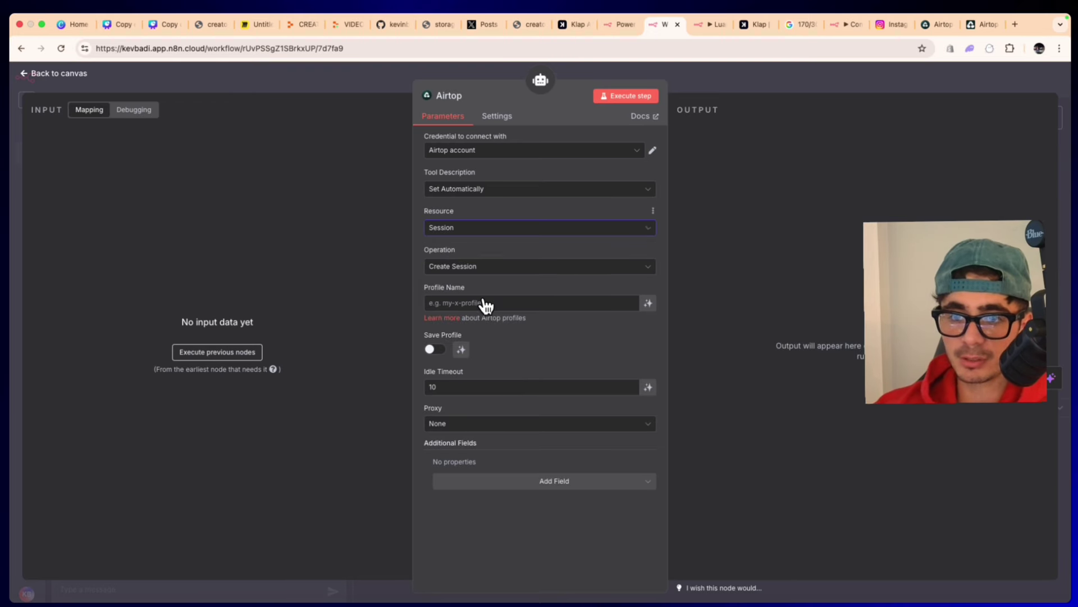
pyautogui.click(480, 251)
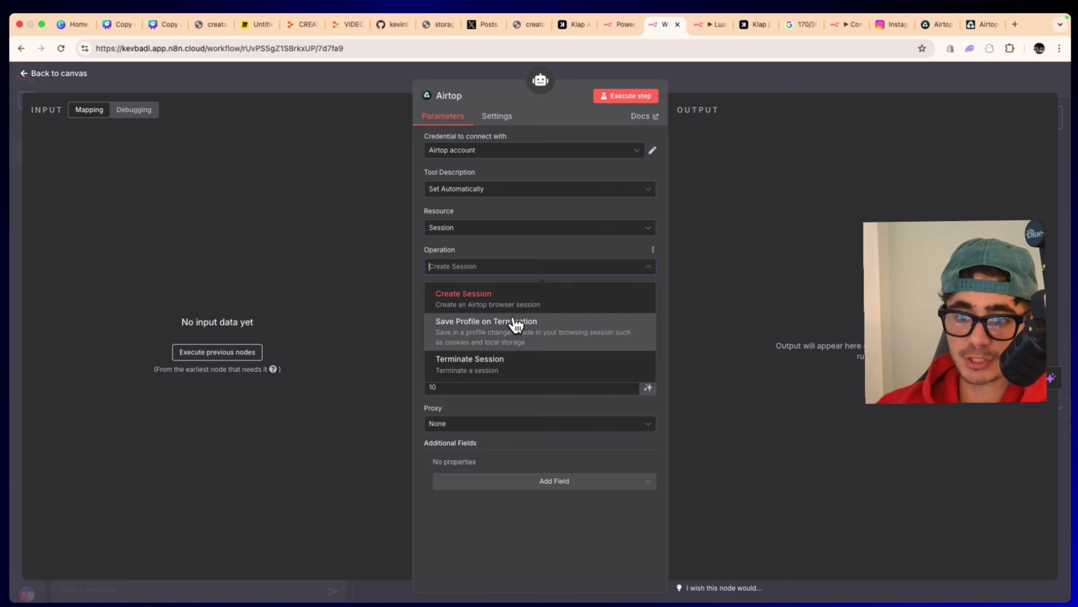
pyautogui.click(512, 348)
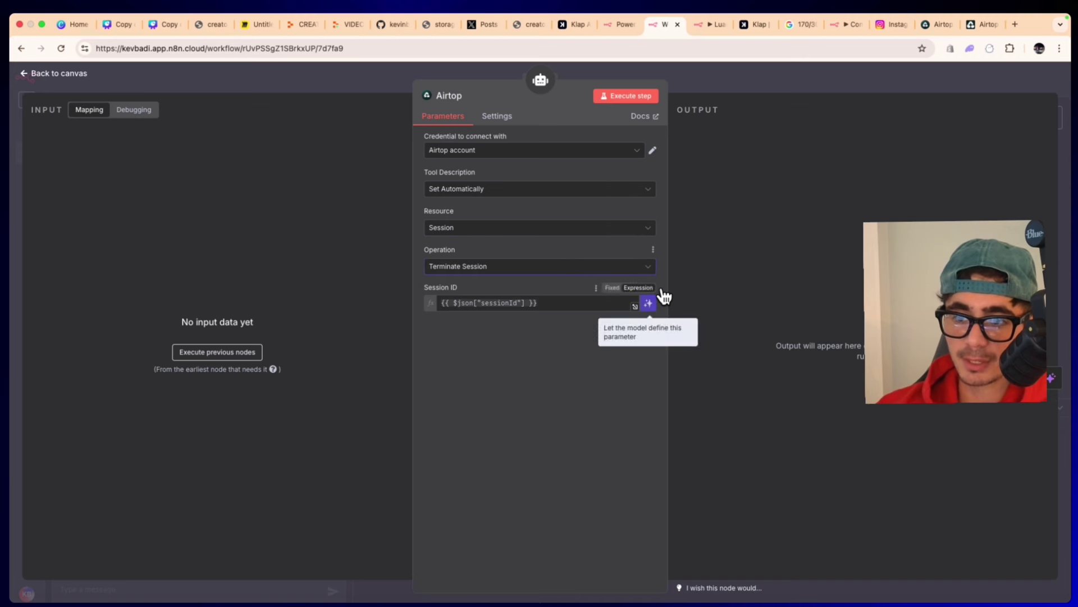
pyautogui.click(649, 303)
pyautogui.click(770, 66)
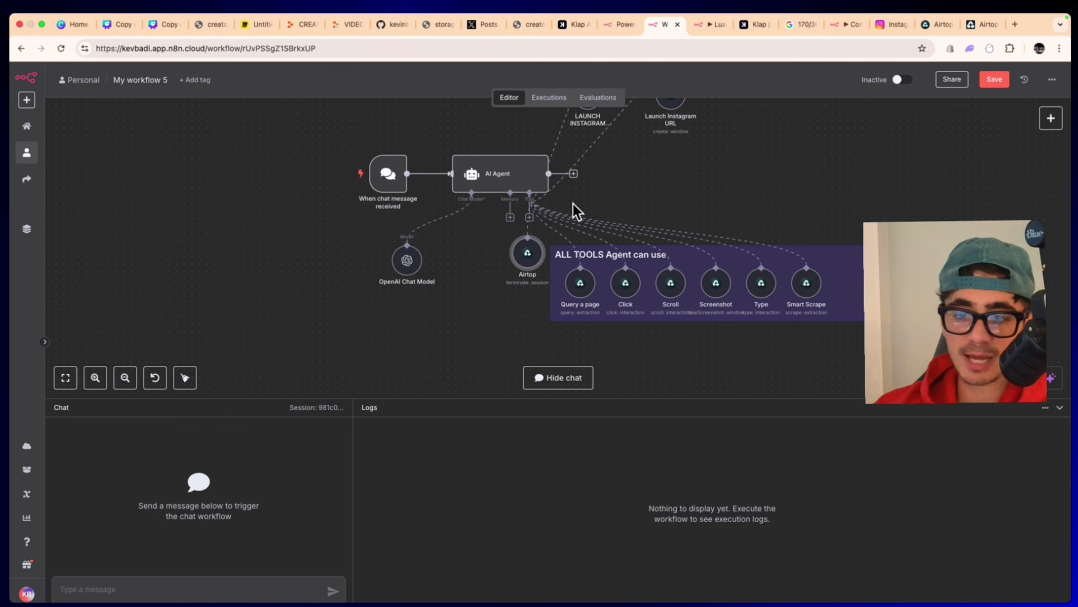
# Step: Place the session-terminating Airtop tool beside Smart Scrape on the purple sticky note and rename it Terminate Session
pyautogui.moveTo(531, 256); pyautogui.dragTo(877, 218)
pyautogui.moveTo(847, 306); pyautogui.dragTo(856, 287)
pyautogui.rightClick(856, 286)
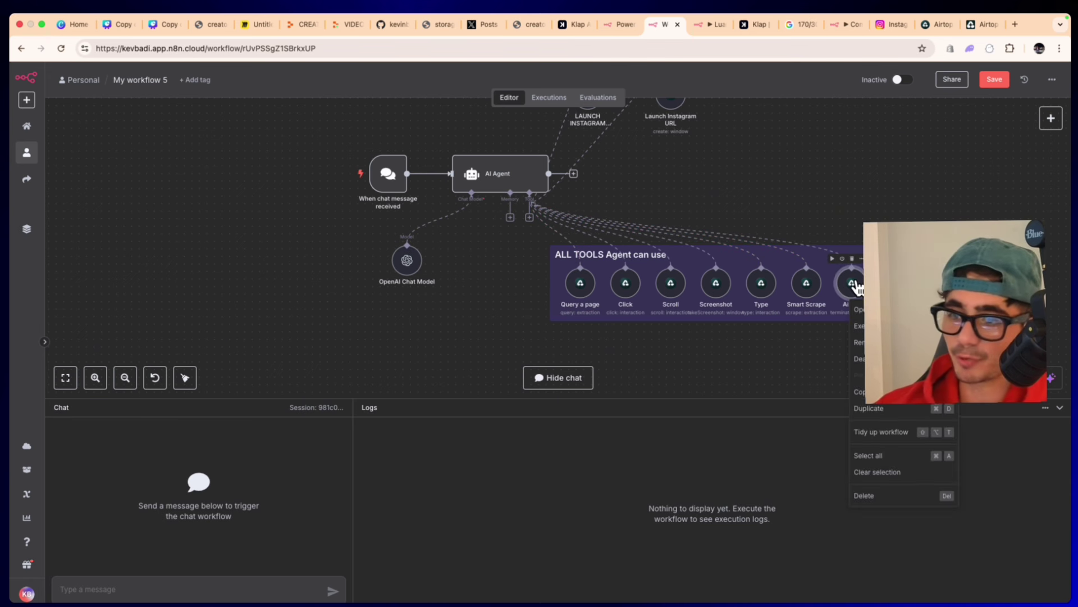
pyautogui.click(874, 330)
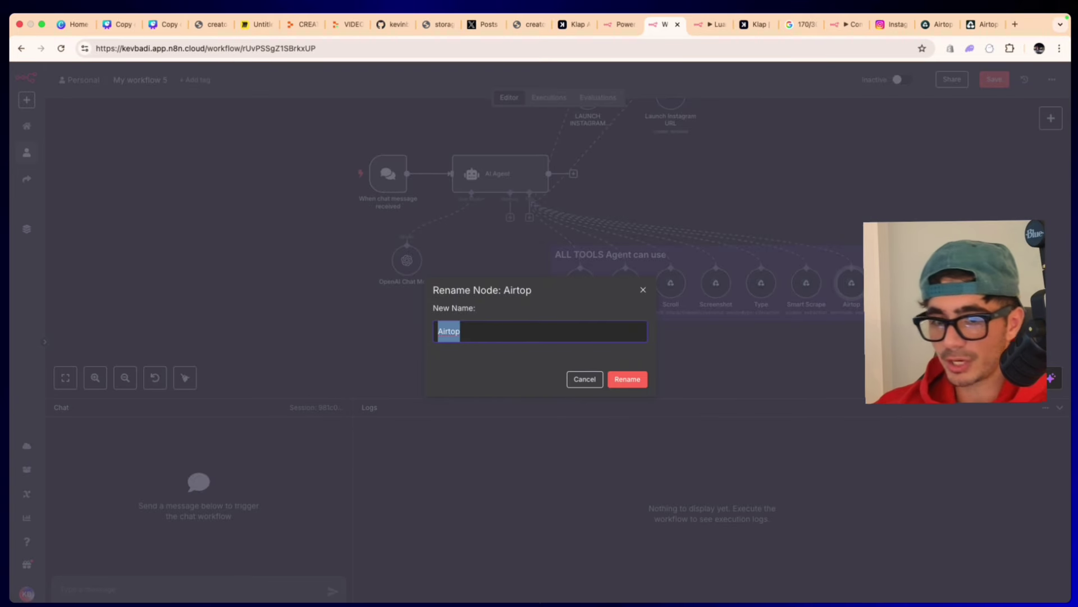
pyautogui.press('BackSpace')
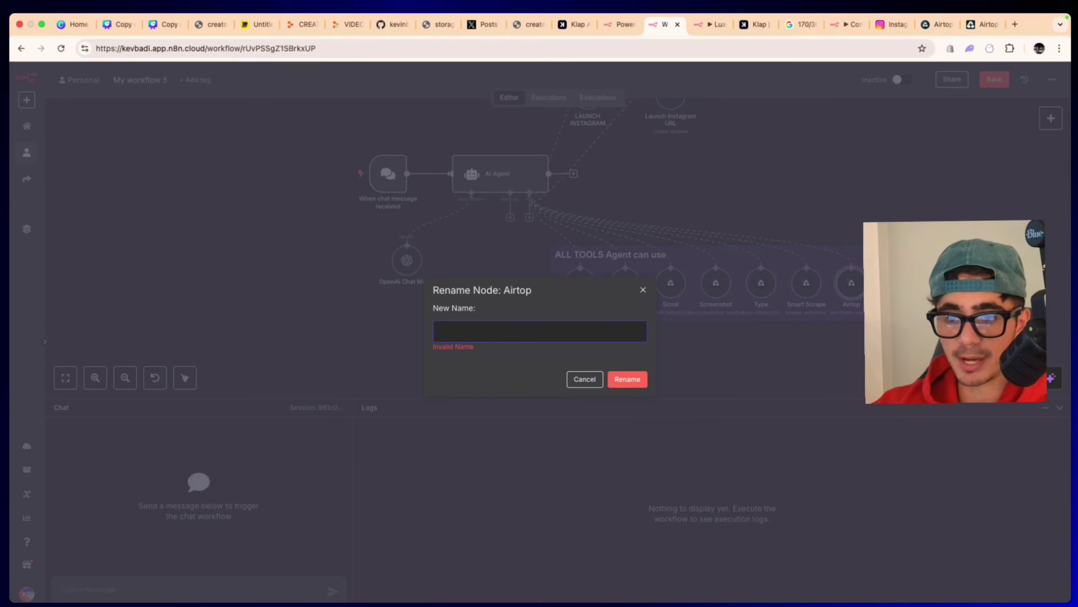
pyautogui.write('T')
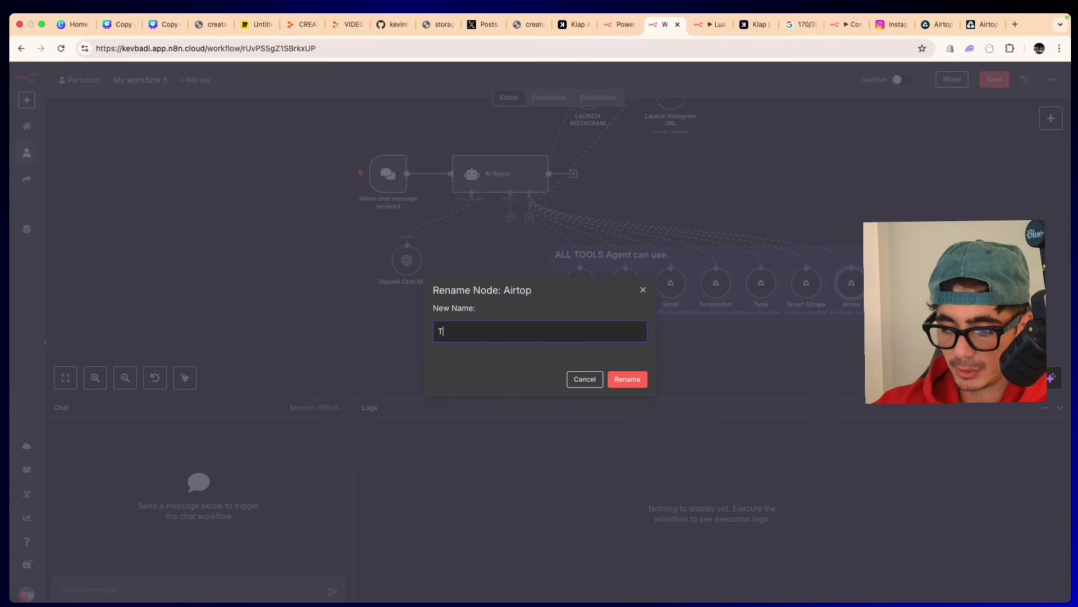
pyautogui.write('erminate Sessio')
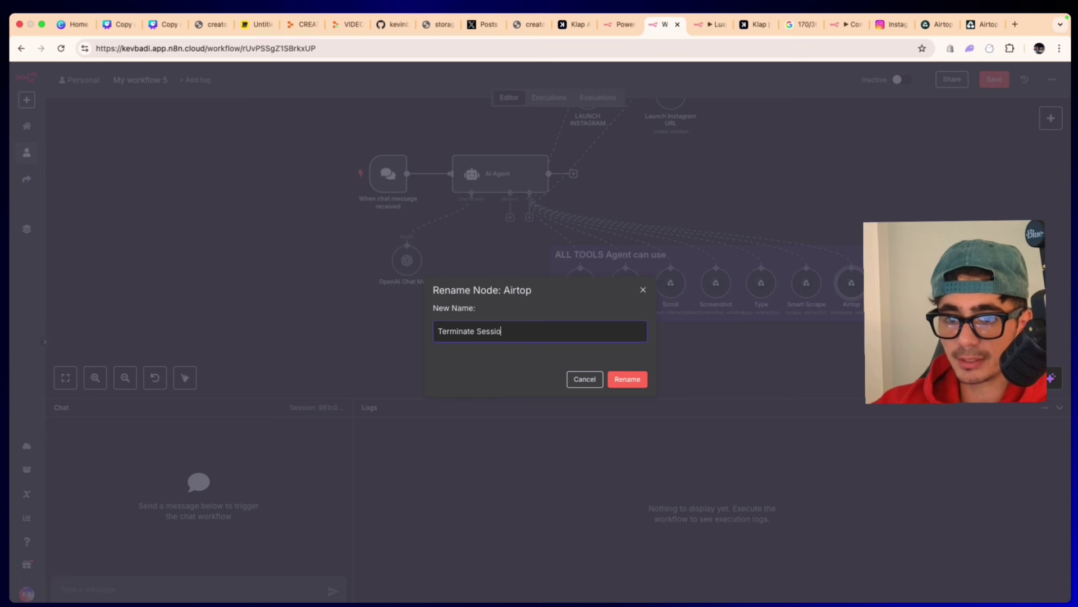
pyautogui.write('n')
pyautogui.press('Return')
# Step: Add a Simple Memory to the AI Agent with its default settings and place it beside the relocated OpenAI Chat Model
pyautogui.moveTo(407, 260); pyautogui.dragTo(287, 242)
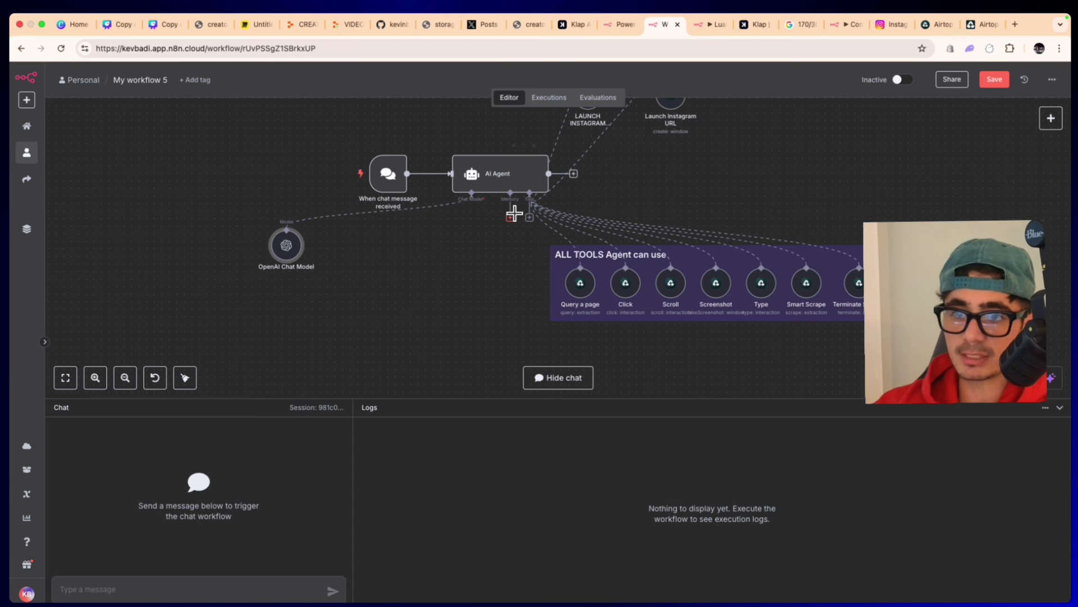
pyautogui.click(511, 216)
pyautogui.click(951, 200)
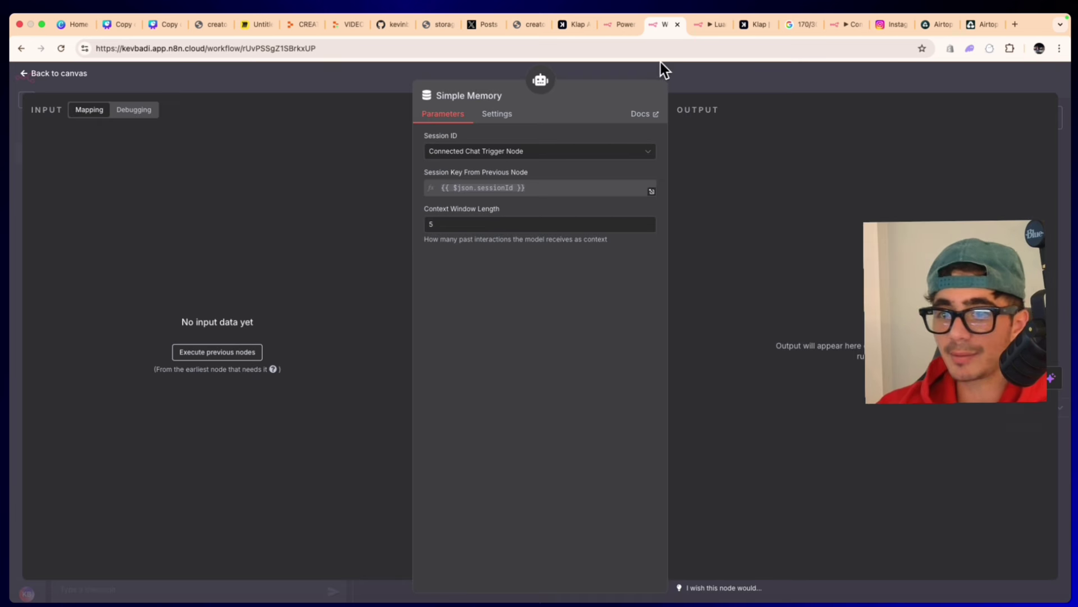
pyautogui.click(660, 63)
pyautogui.moveTo(518, 247); pyautogui.dragTo(382, 250)
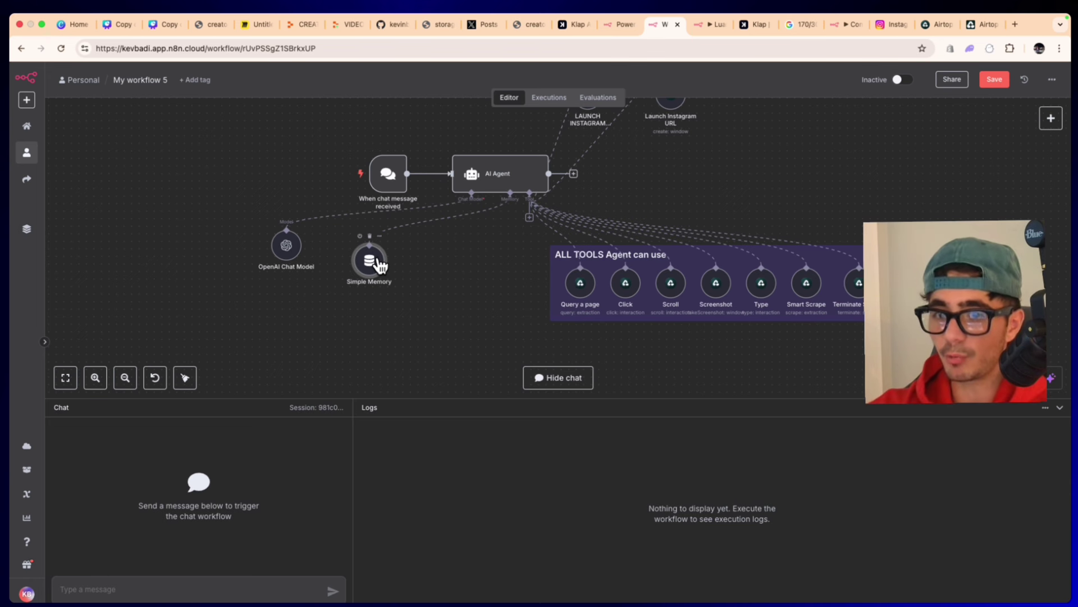
pyautogui.moveTo(379, 264); pyautogui.dragTo(350, 249)
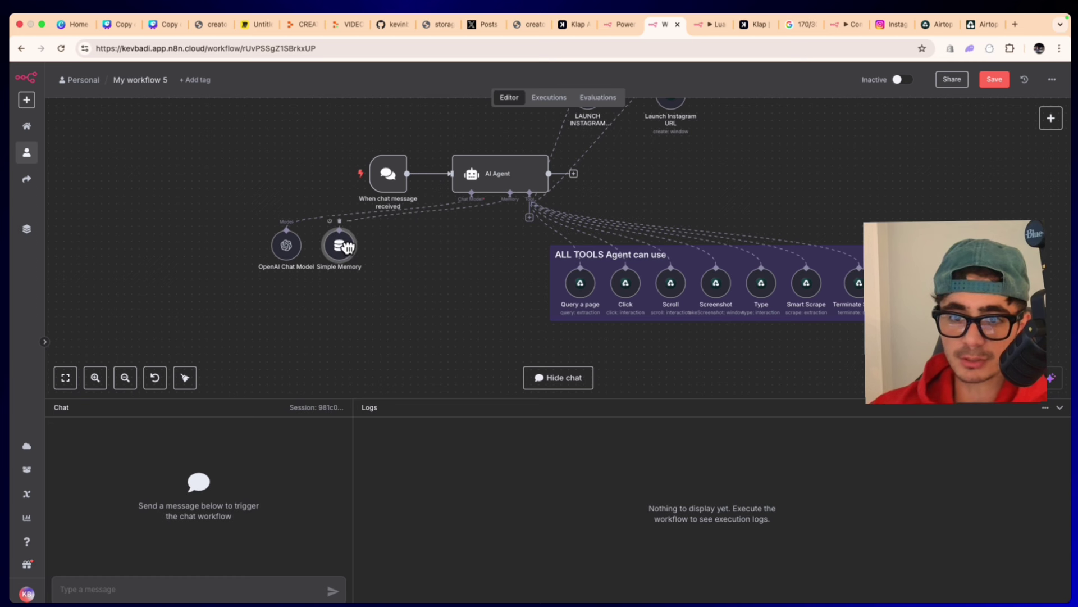
# Step: Add a sticky note titled Agents Operating System behind the chat model and Simple Memory, and save the workflow
pyautogui.rightClick(222, 176)
pyautogui.click(187, 235)
pyautogui.scroll(3, 187, 235)
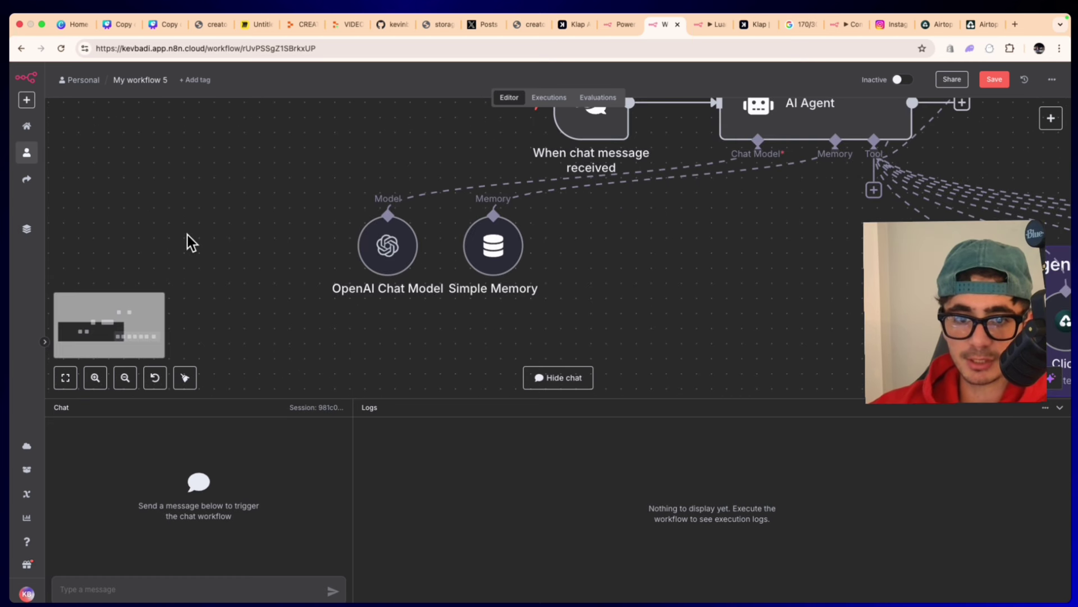
pyautogui.hotkey('shift', 's')
pyautogui.write('AGe')
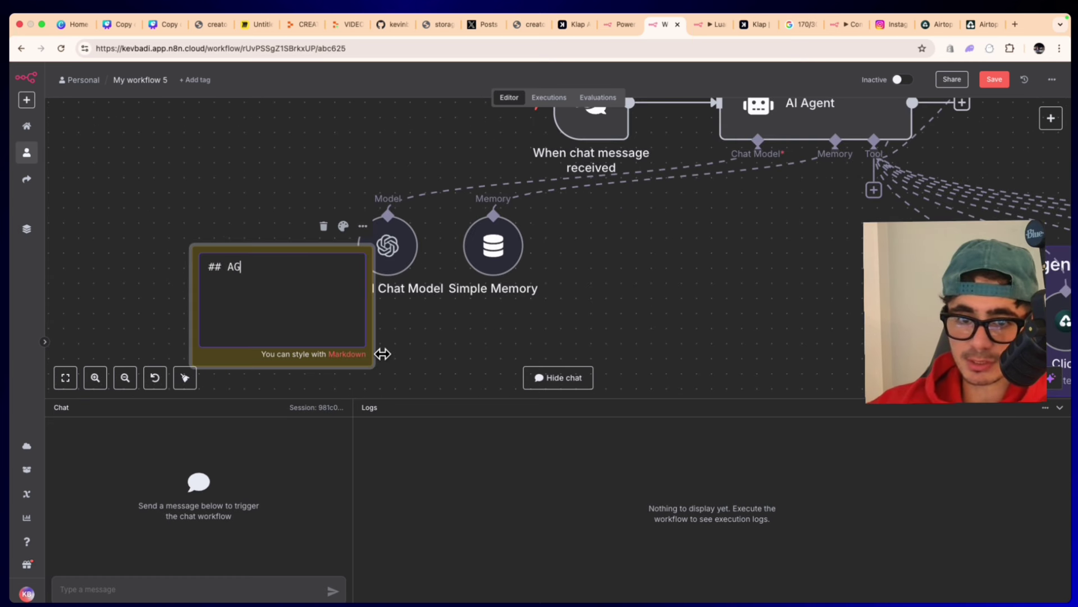
pyautogui.press('BackSpace')
pyautogui.write('gents Operating System')
pyautogui.click(850, 180)
pyautogui.press('1')
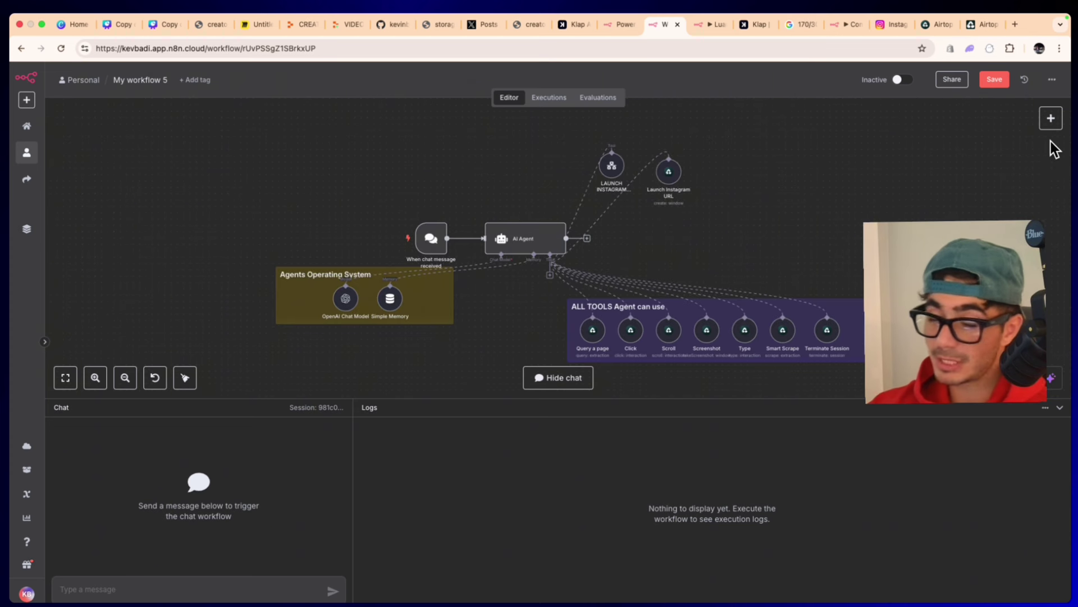
pyautogui.click(994, 80)
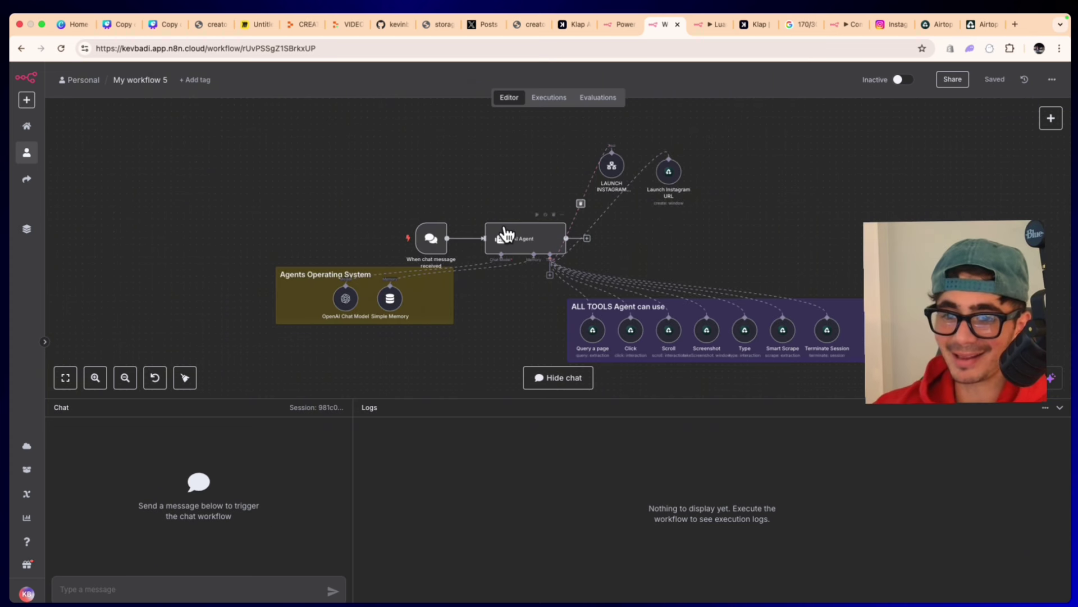
# Step: Check the Query a page tool's Airtop credential options and return to the canvas
pyautogui.doubleClick(593, 329)
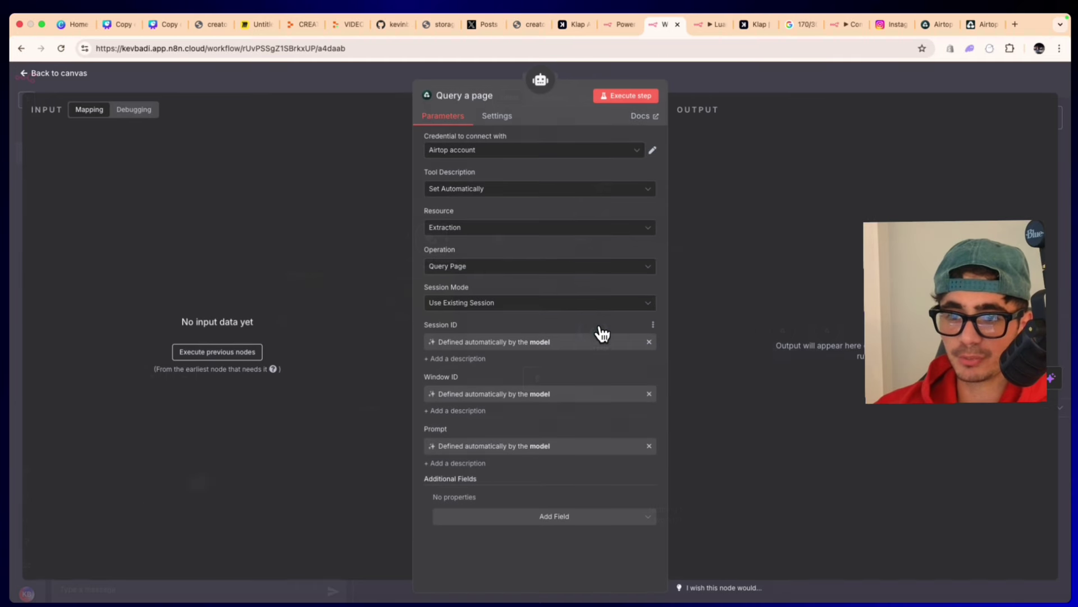
pyautogui.click(515, 148)
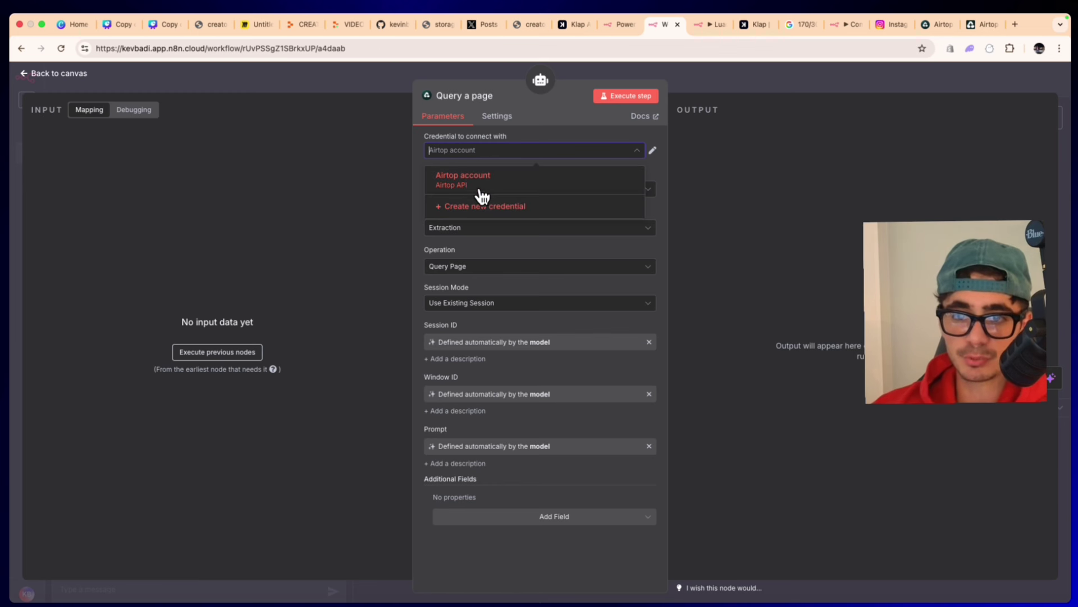
pyautogui.click(394, 204)
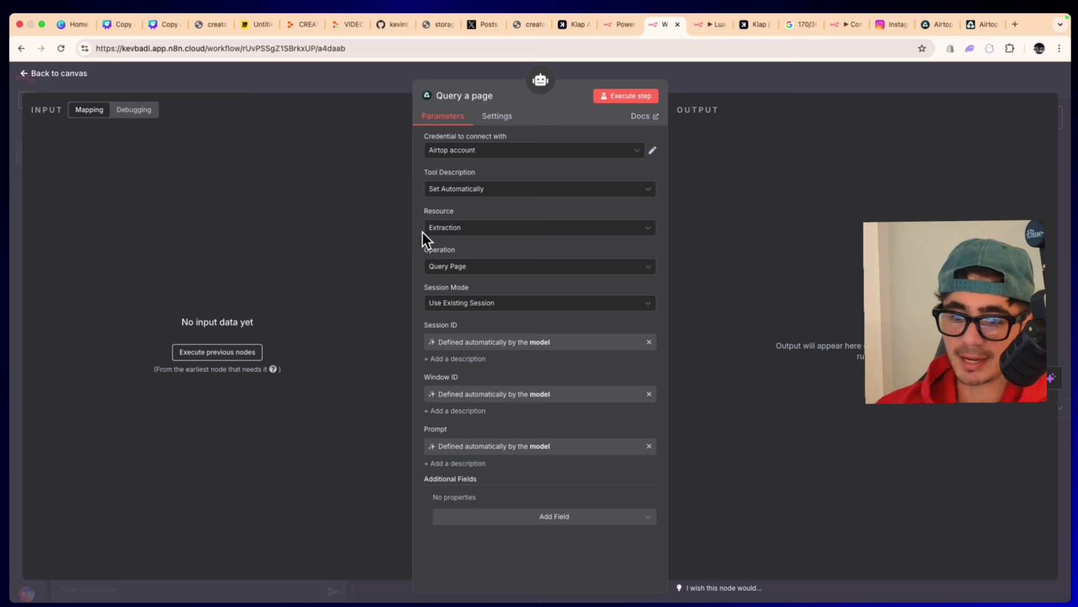
pyautogui.click(736, 69)
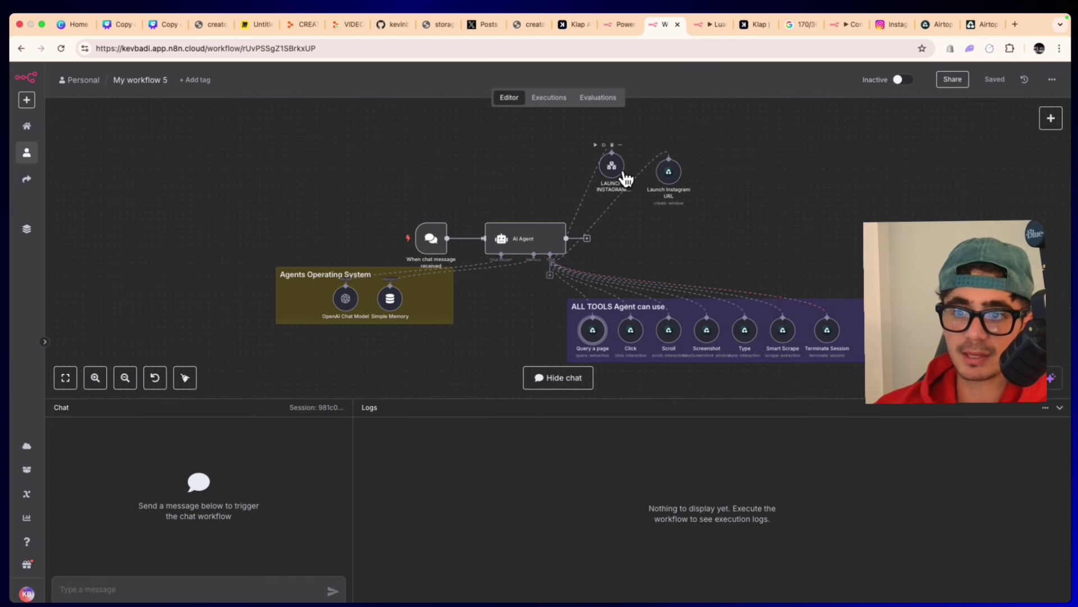
# Step: Move the LAUNCH INSTAGRAM tool above the chat trigger and save the workflow
pyautogui.moveTo(621, 168); pyautogui.dragTo(452, 168)
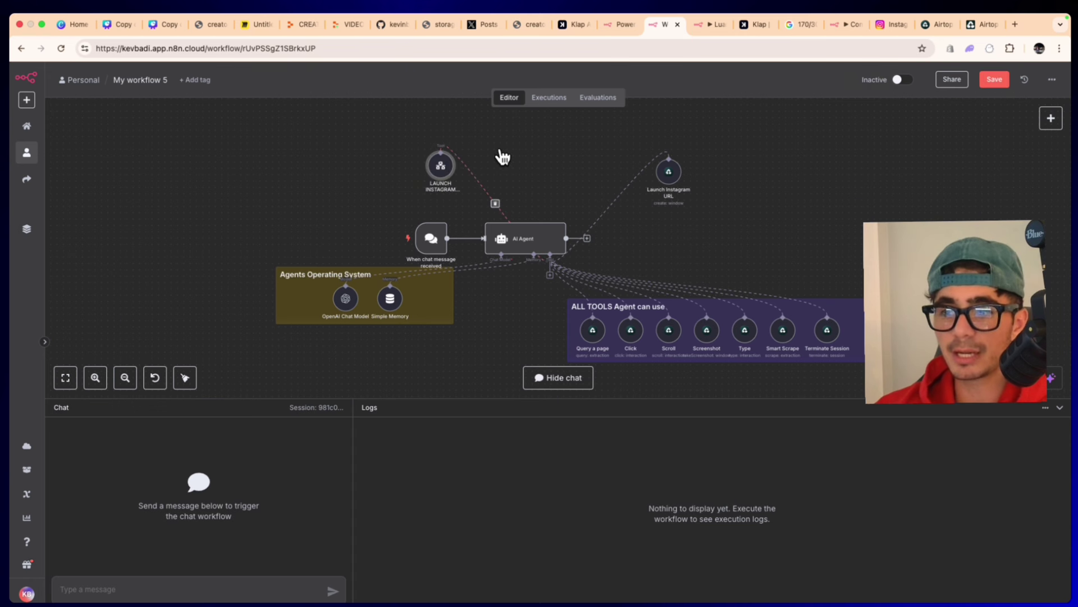
pyautogui.click(994, 79)
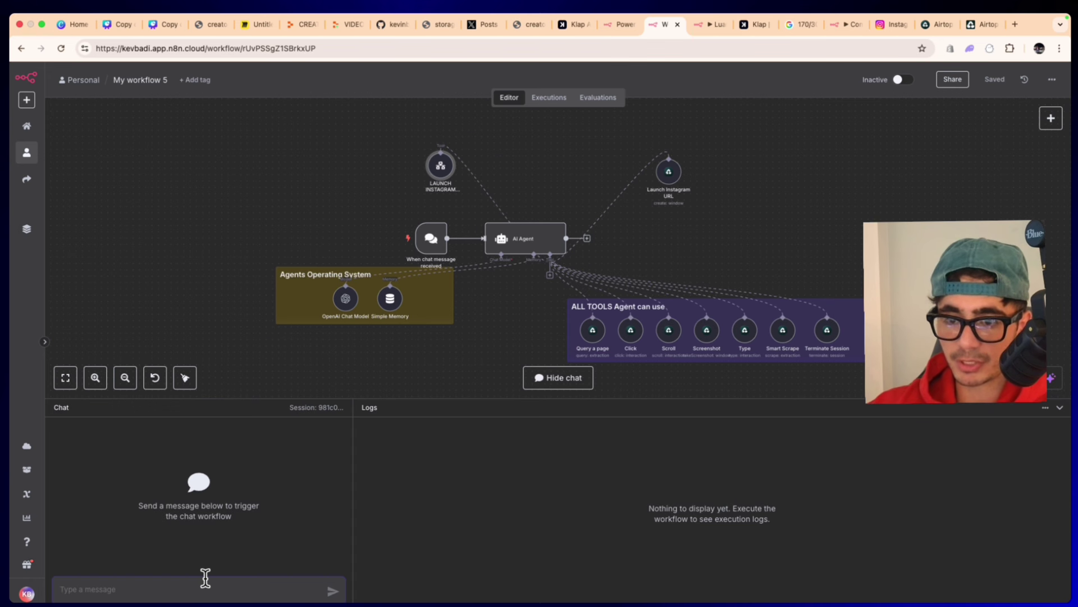
# Step: Write a chat message asking to launch the Instagram session and URL, scroll Reels until 5 different videos are watched, terminate the session and report back
pyautogui.write('can you launch the')
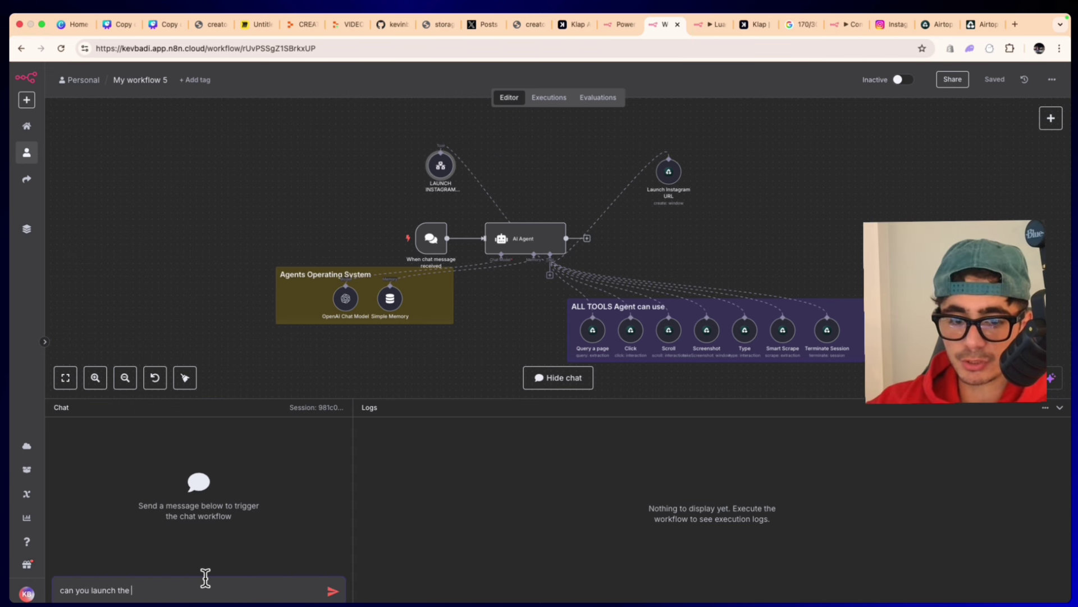
pyautogui.write(' instagram sessio')
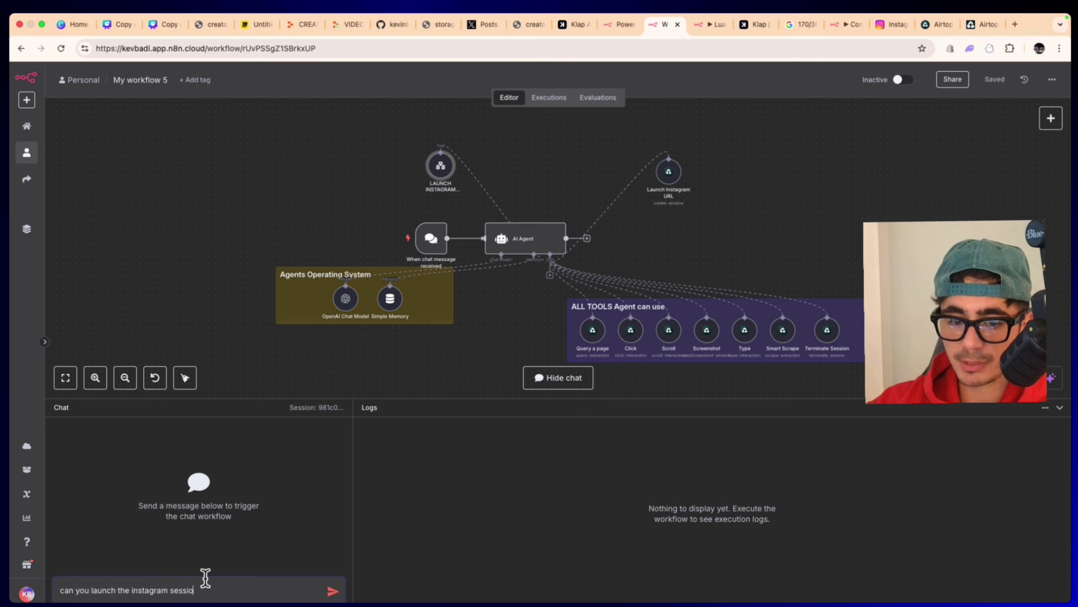
pyautogui.write('n, launch the URL, and then')
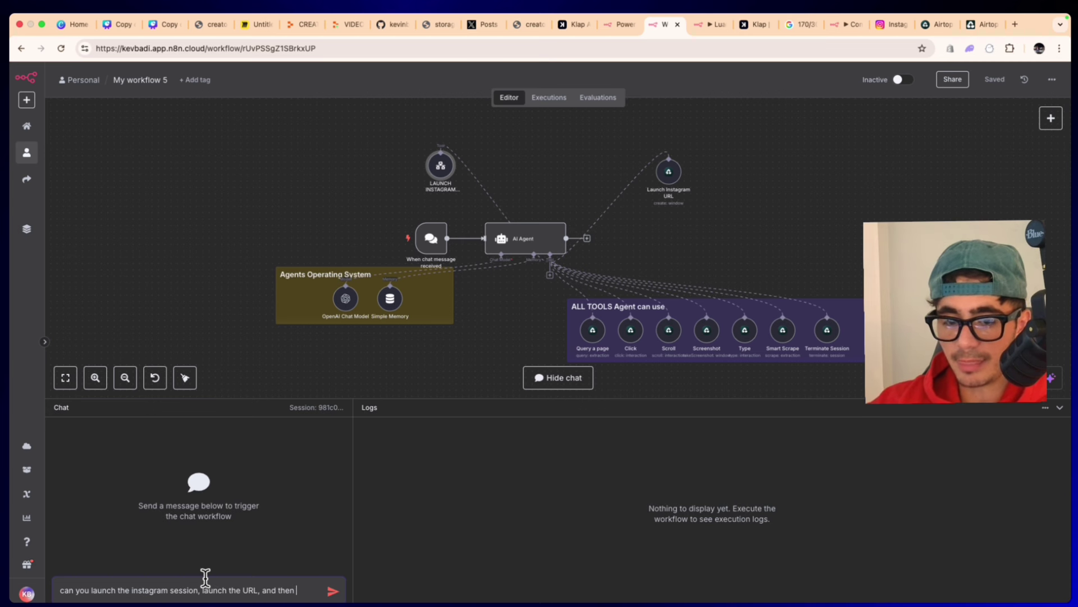
pyautogui.write(' scroll on instagram reeels until')
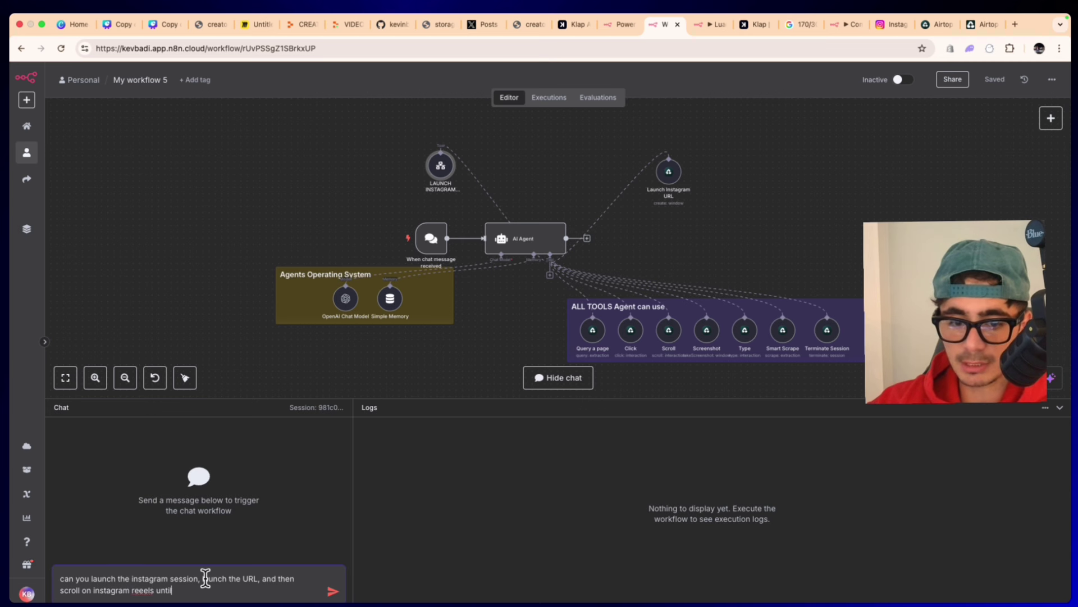
pyautogui.write(' you have watched 5 diffrerent video')
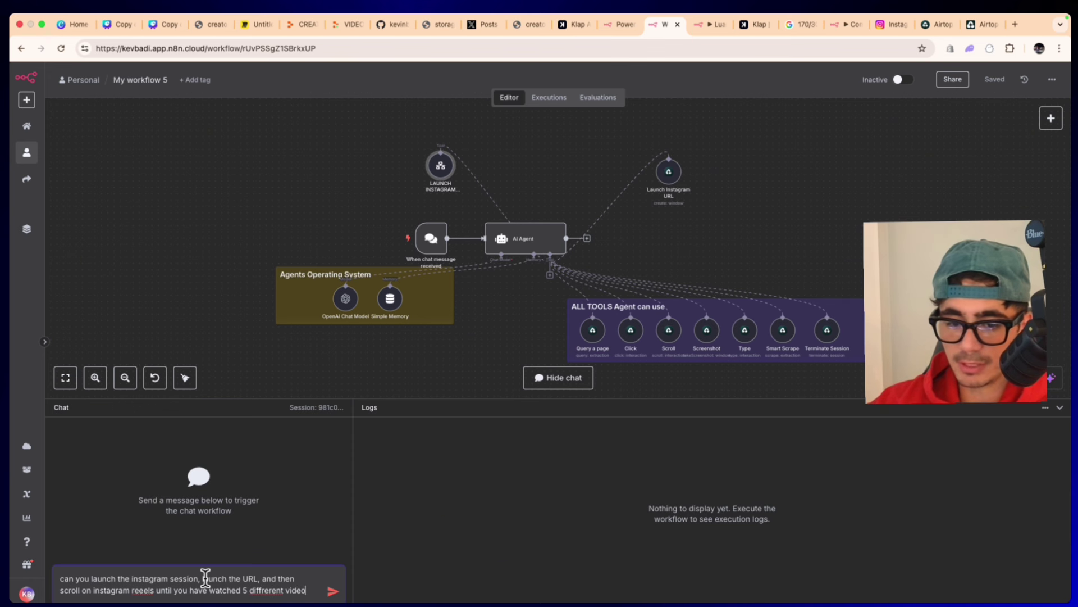
pyautogui.write('s. And once you fins')
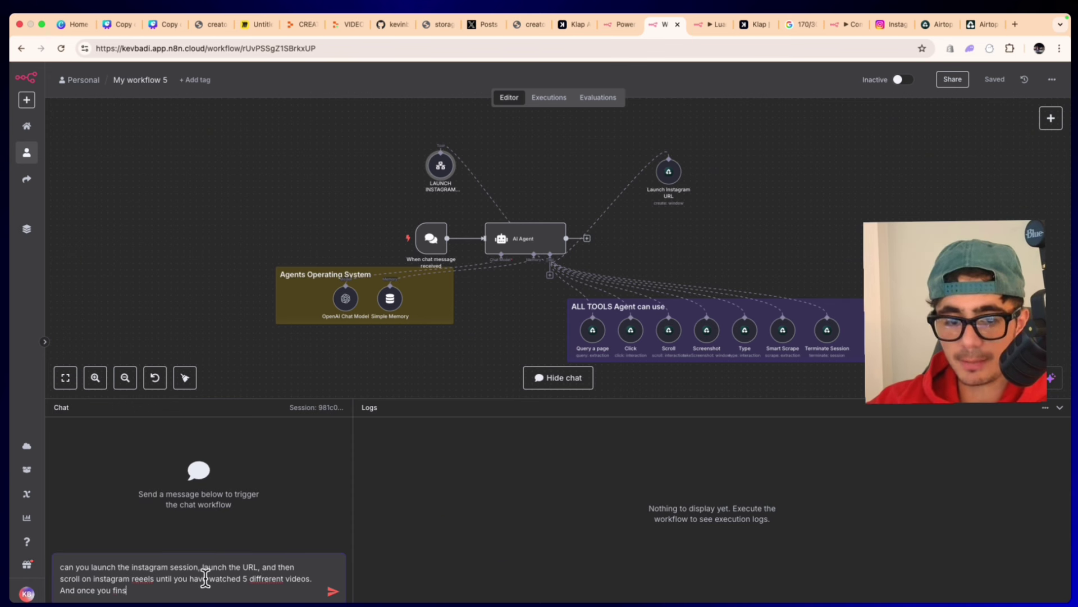
pyautogui.write('ih that, please terminate the sessio')
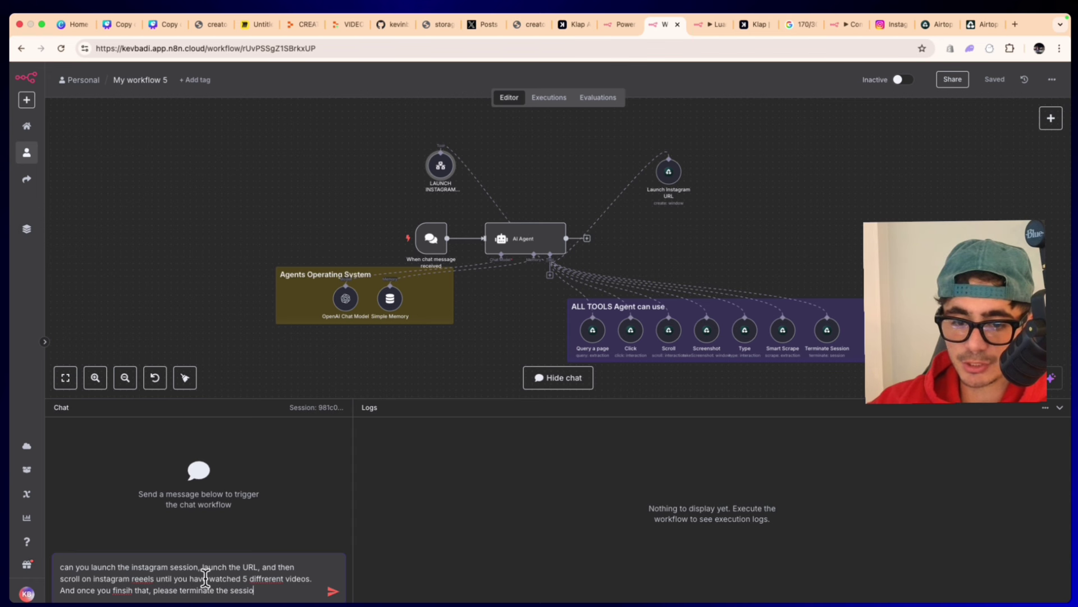
pyautogui.write('n, and report back')
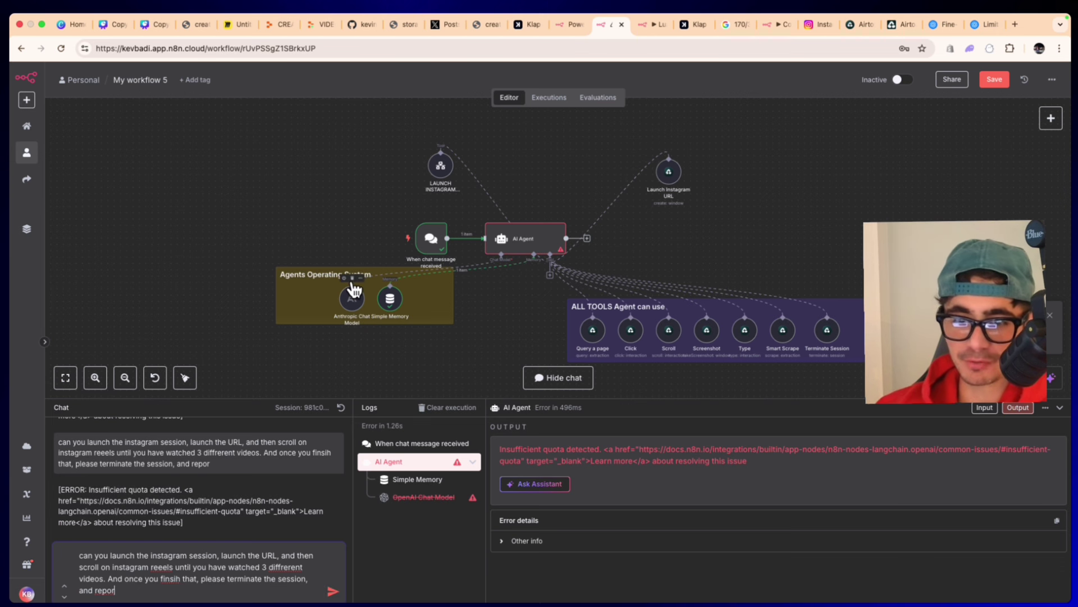
# Step: Space the Anthropic Chat Model away from Simple Memory and send the chat message asking for 3 different videos
pyautogui.moveTo(354, 289); pyautogui.dragTo(328, 289)
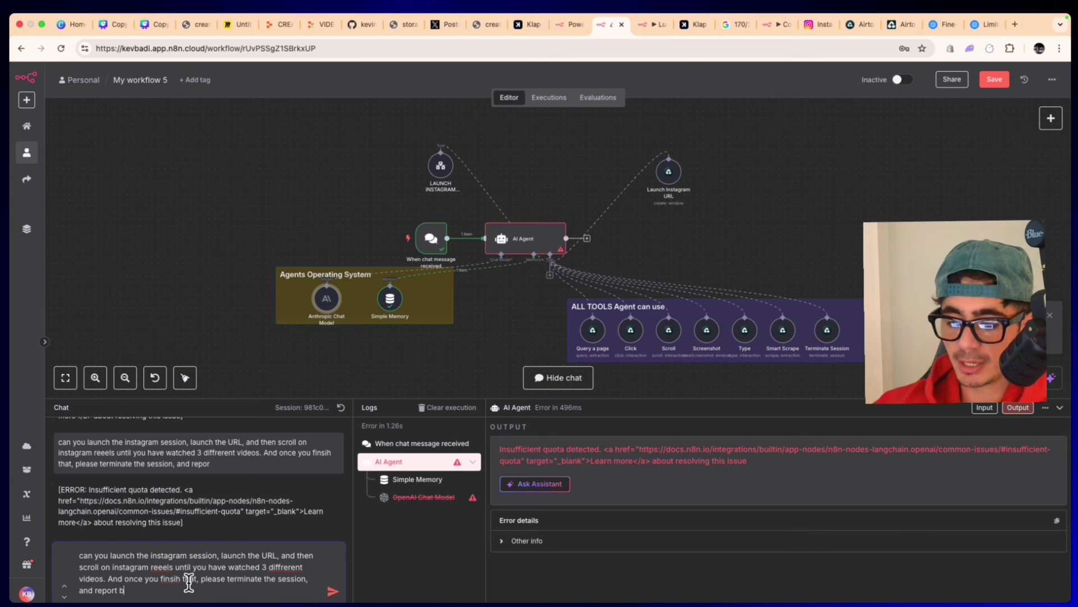
pyautogui.press('Return')
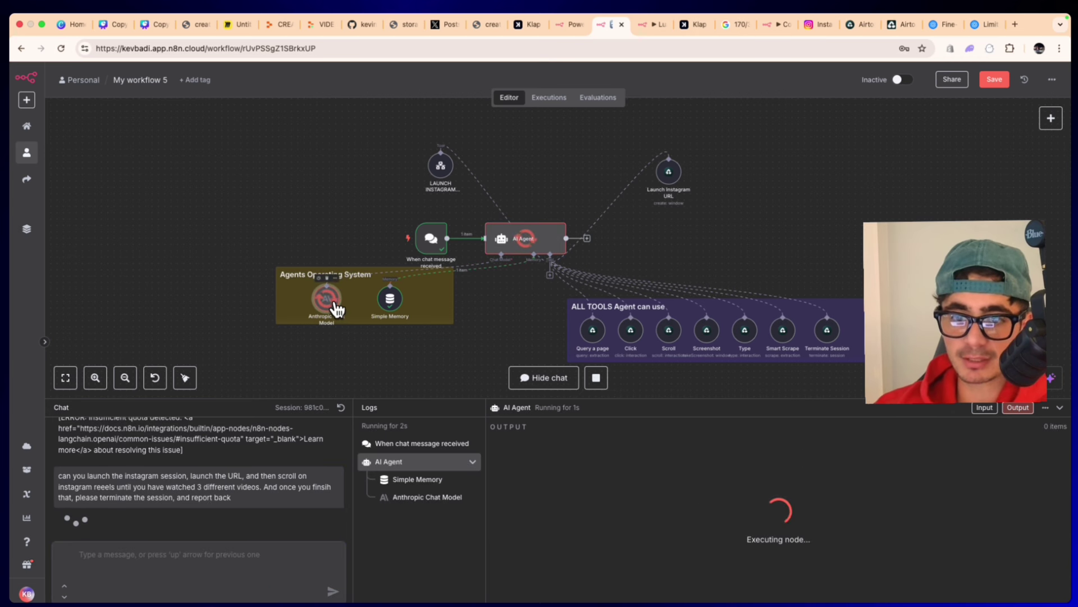
pyautogui.scroll(-1, 537, 302)
pyautogui.scroll(1, 537, 302)
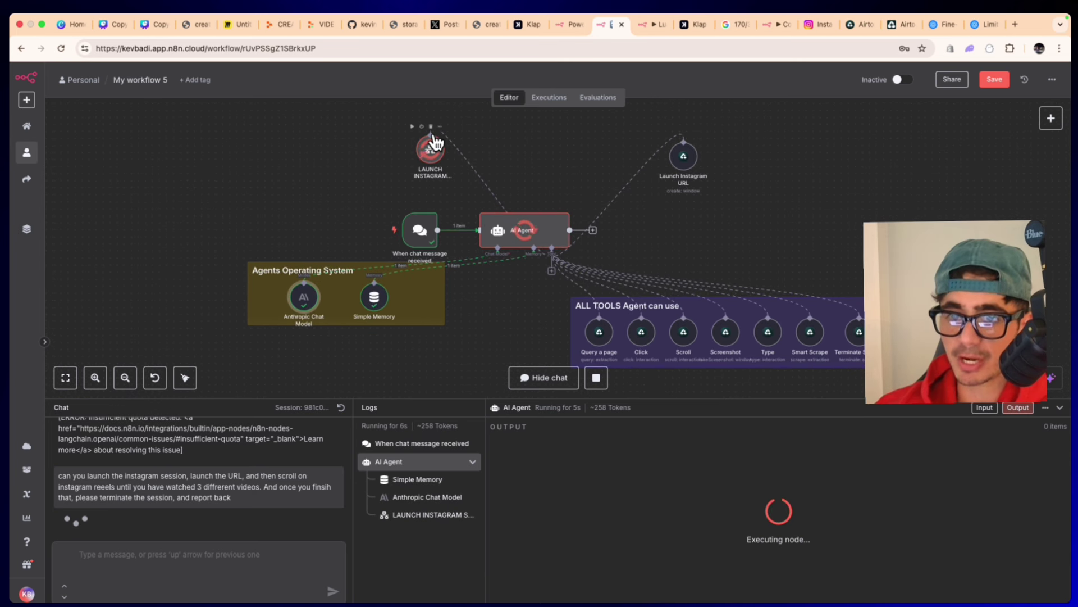
# Step: Show the workflow beside the Airtop Live View window and copy the live view URL from the Launch Instagram URL tool's output
pyautogui.click(42, 37)
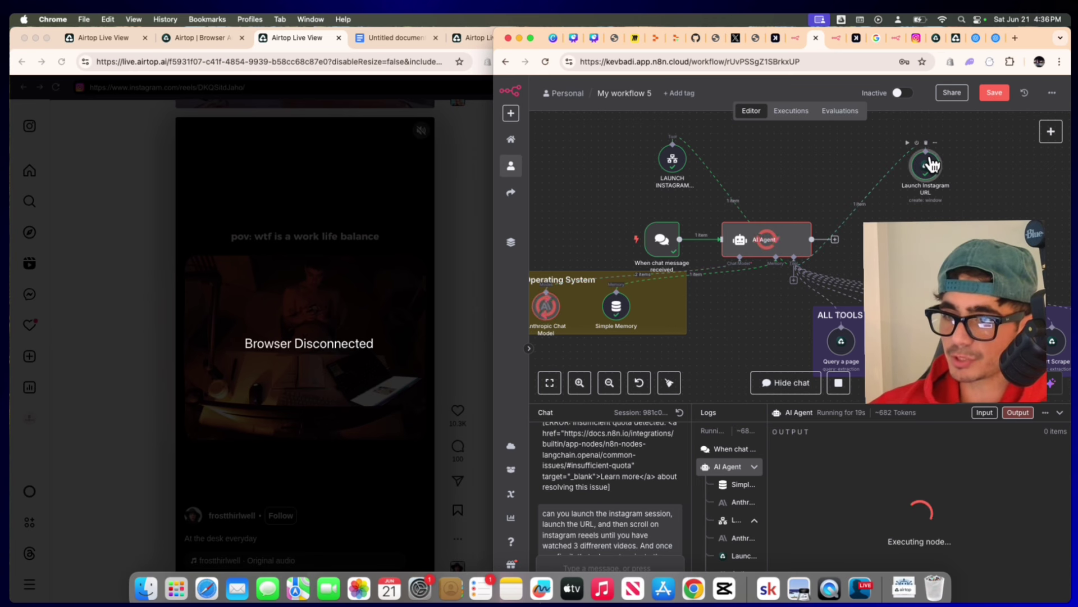
pyautogui.doubleClick(926, 165)
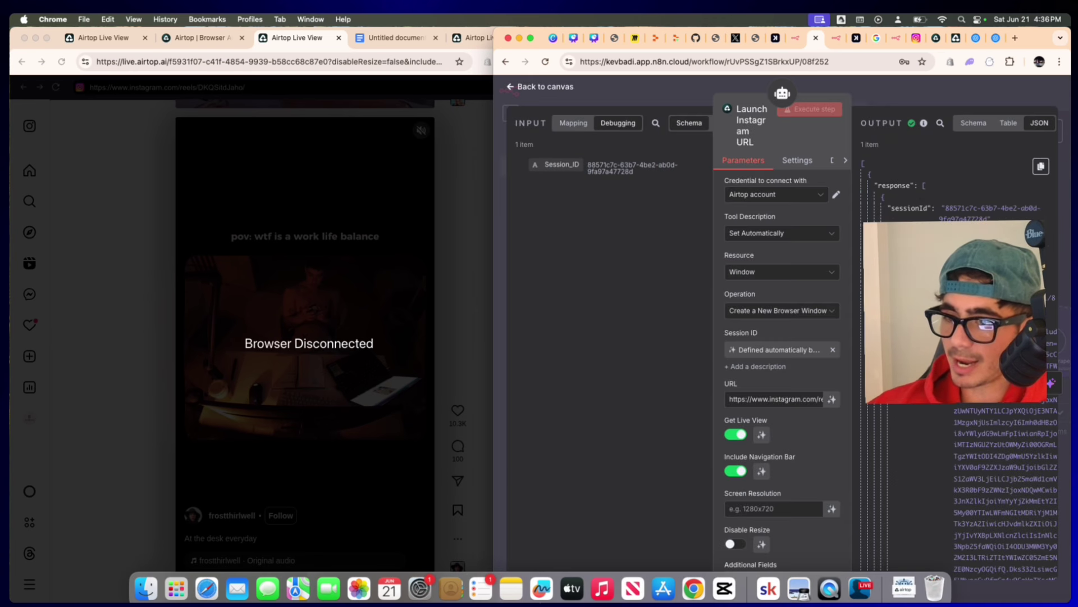
pyautogui.moveTo(955, 396); pyautogui.dragTo(1037, 566)
pyautogui.press('super+c')
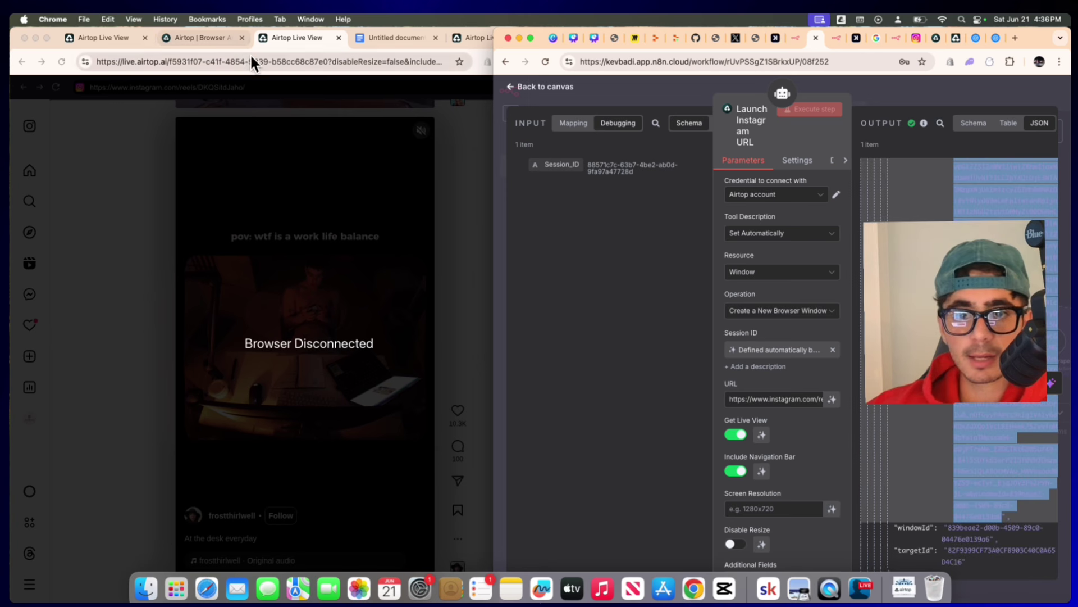
# Step: Load the copied live view URL in the Airtop Live View window and return to the workflow canvas
pyautogui.click(251, 59)
pyautogui.press('super+v')
pyautogui.press('Return')
pyautogui.click(679, 85)
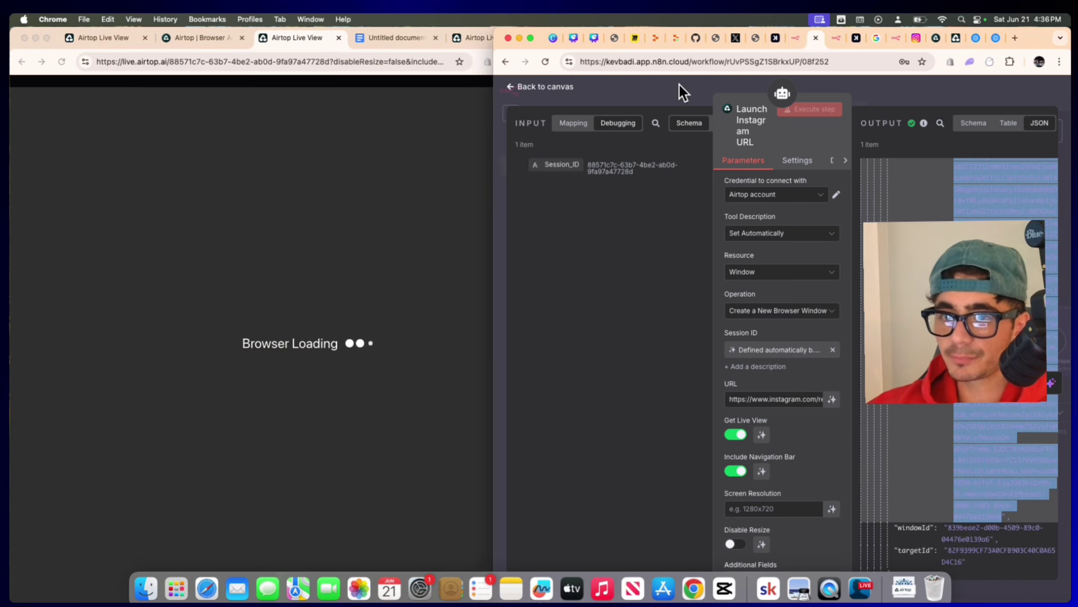
pyautogui.click(680, 85)
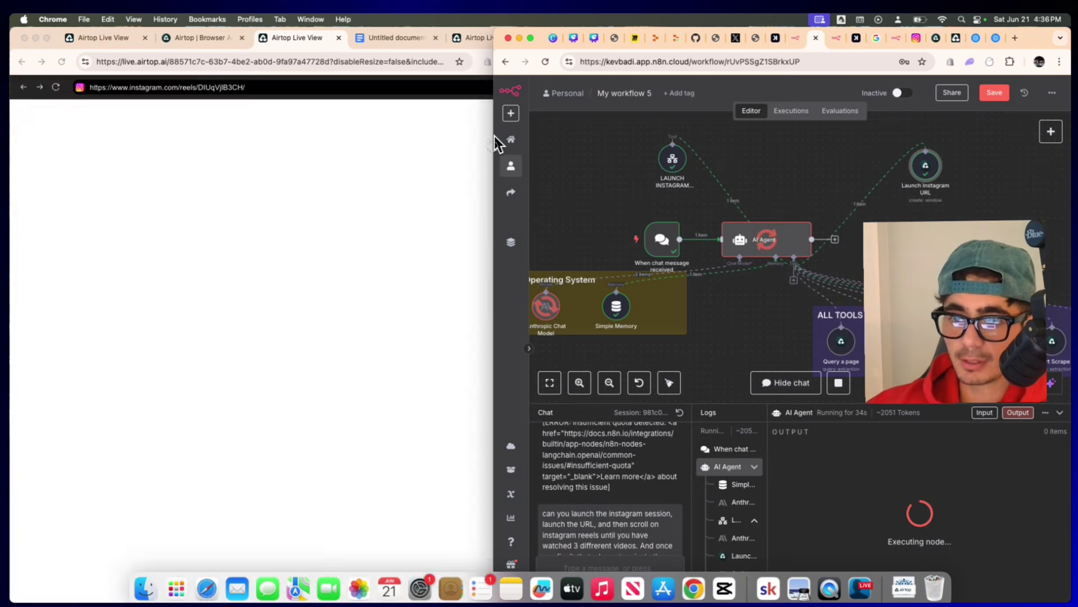
# Step: Narrow the workflow window slightly and copy the live view URL from the Launch Instagram URL tool's output
pyautogui.moveTo(494, 137); pyautogui.dragTo(521, 140)
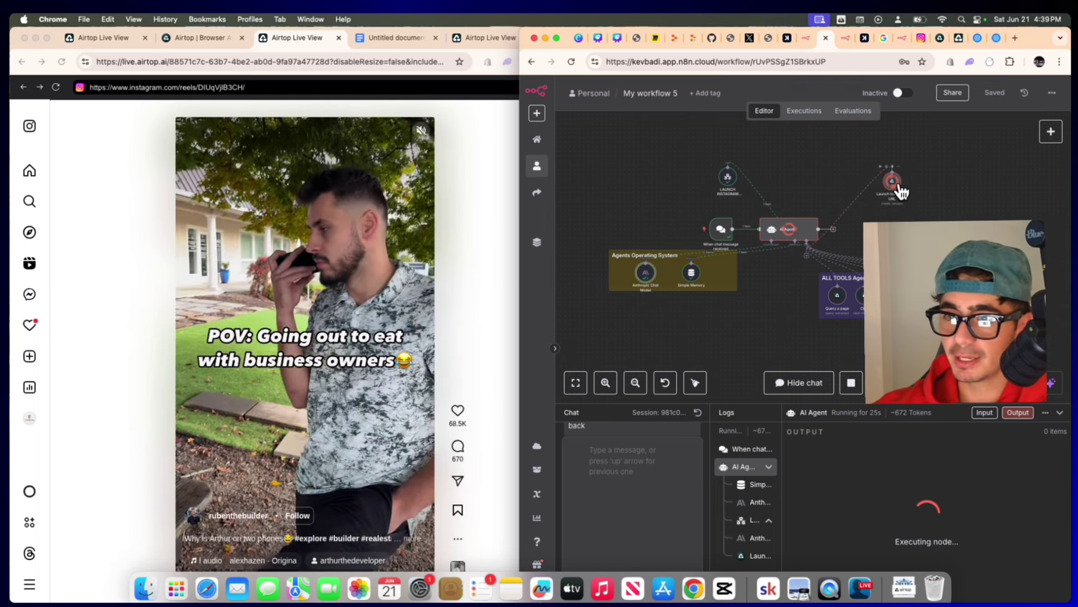
pyautogui.scroll(-2, 893, 222)
pyautogui.scroll(1, 901, 225)
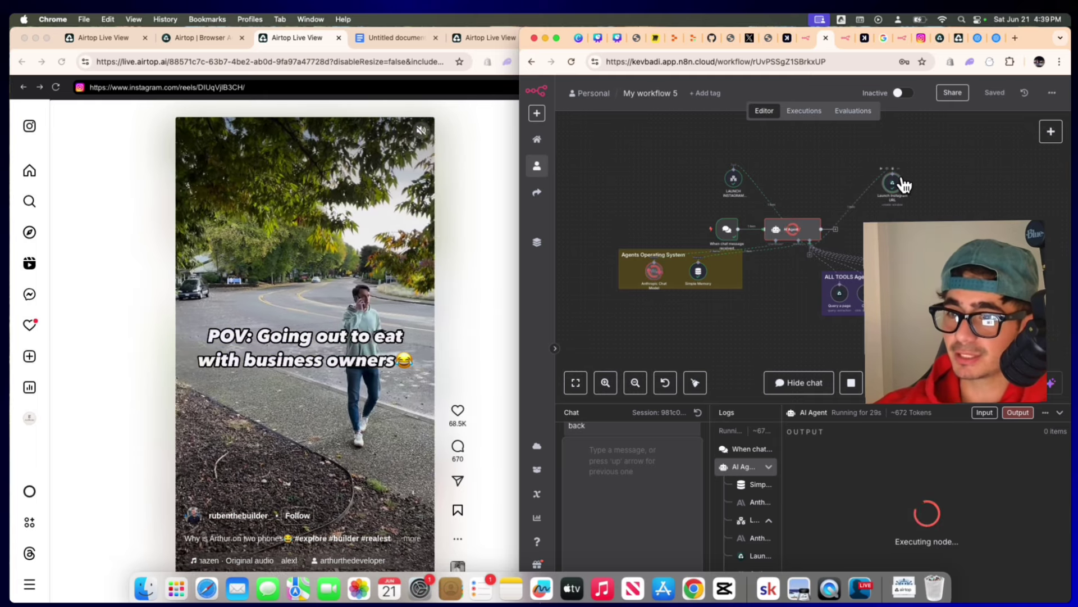
pyautogui.doubleClick(895, 181)
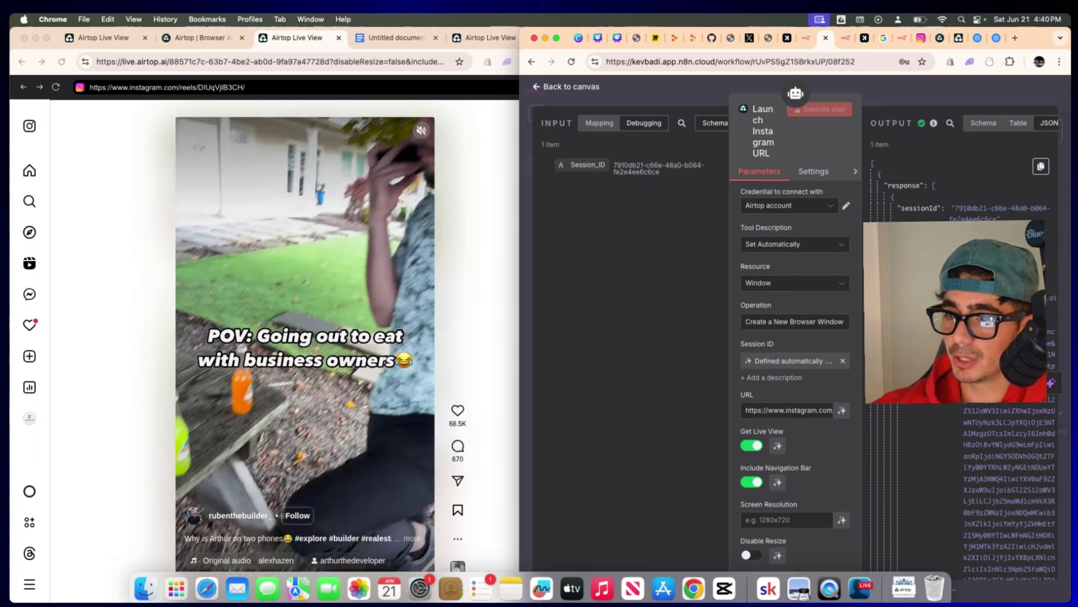
pyautogui.moveTo(967, 298); pyautogui.dragTo(1016, 487)
pyautogui.press('super+c')
# Step: Load the copied live view URL in the Airtop Live View window and return to the workflow canvas
pyautogui.click(329, 42)
pyautogui.press('super+l')
pyautogui.press('super+v')
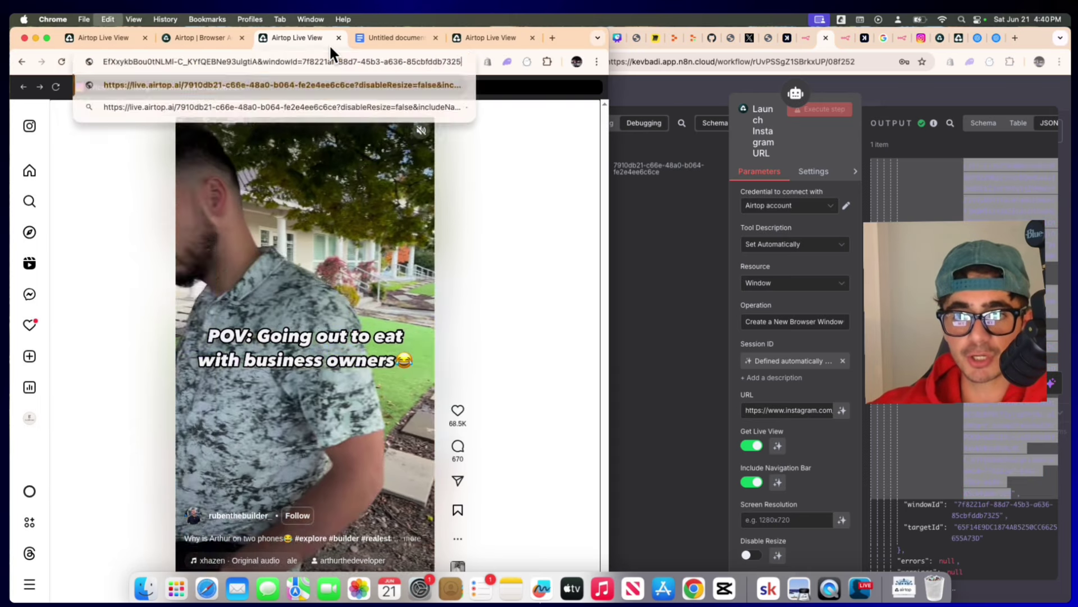
pyautogui.press('Return')
pyautogui.click(650, 82)
pyautogui.click(649, 82)
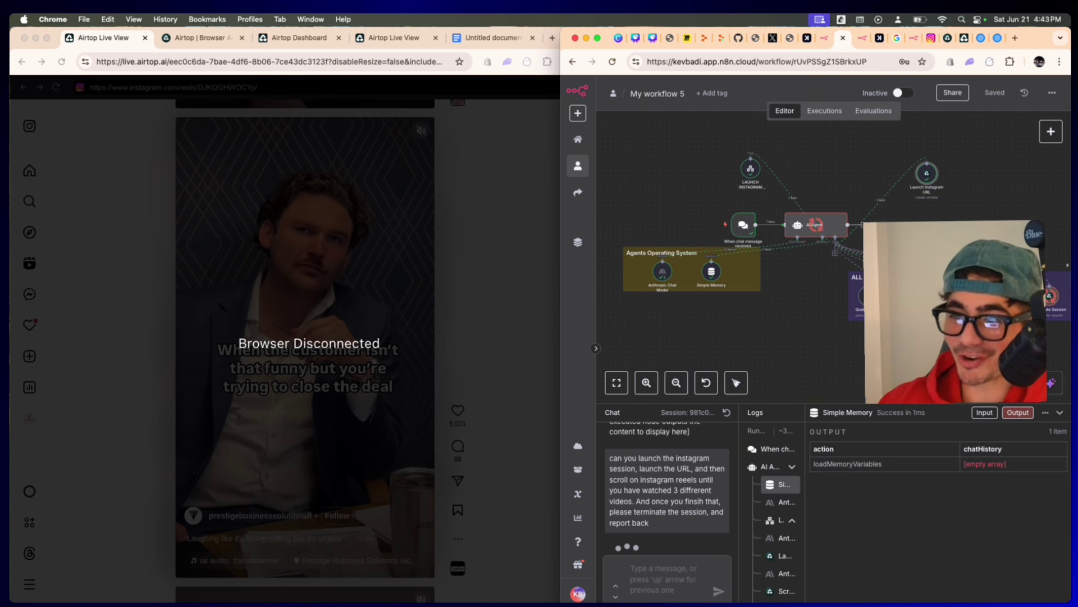
# Step: Examine the agent's tools on the canvas and its chat reply to the 3-video Reels request
pyautogui.hscroll(1, 730, 253)
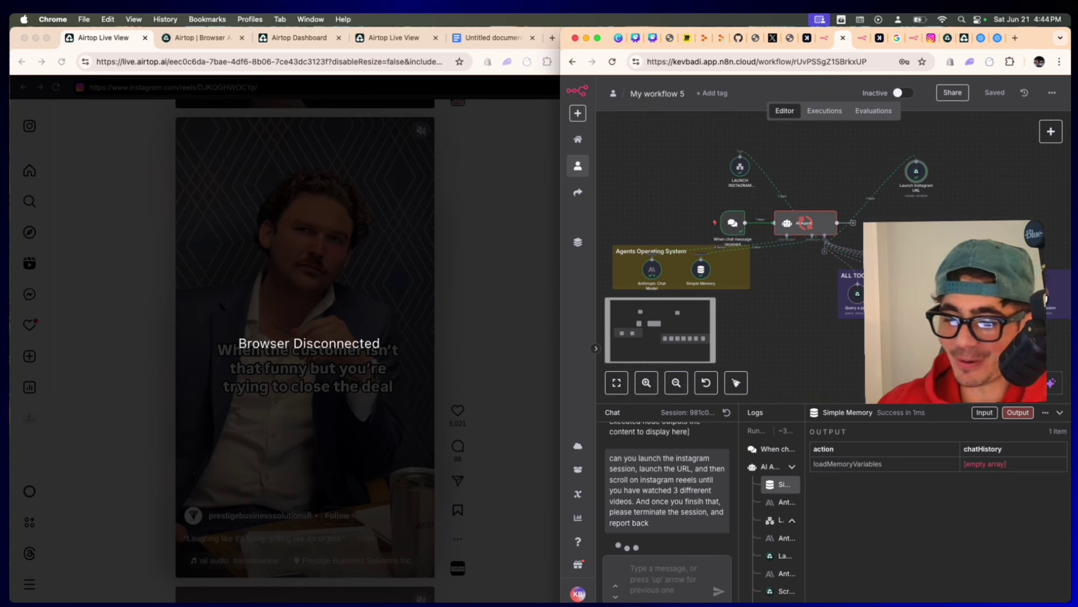
pyautogui.scroll(-3, 786, 196)
pyautogui.hscroll(1, 786, 196)
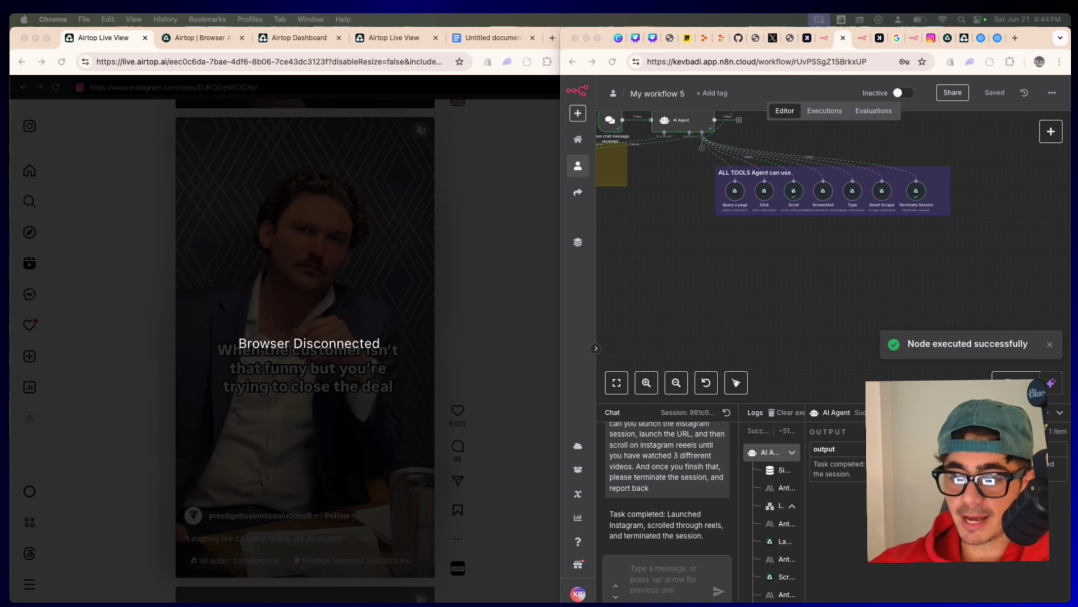
pyautogui.click(631, 498)
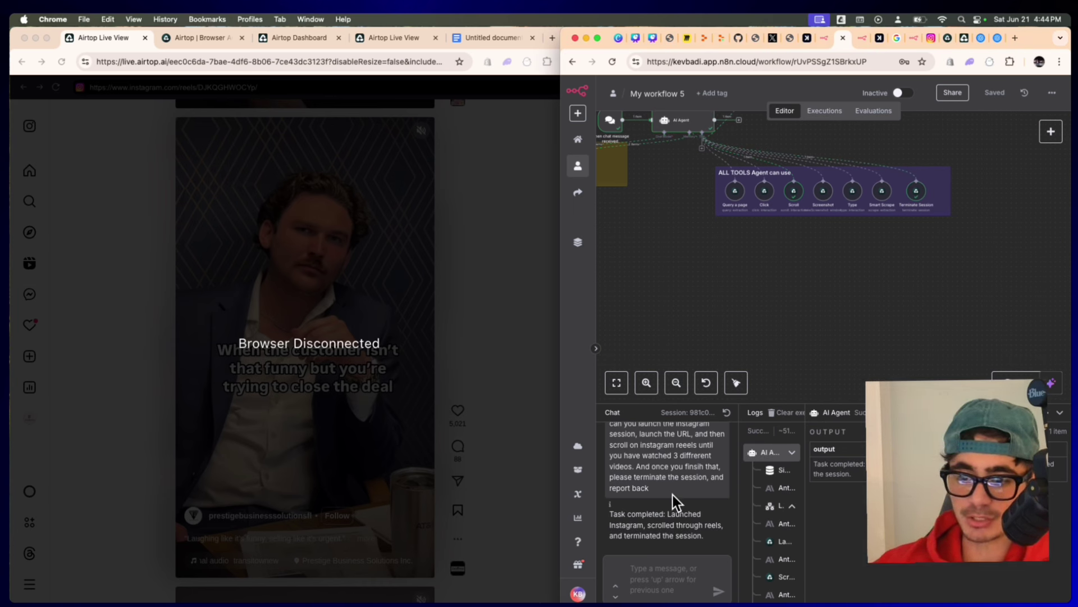
pyautogui.scroll(2, 673, 494)
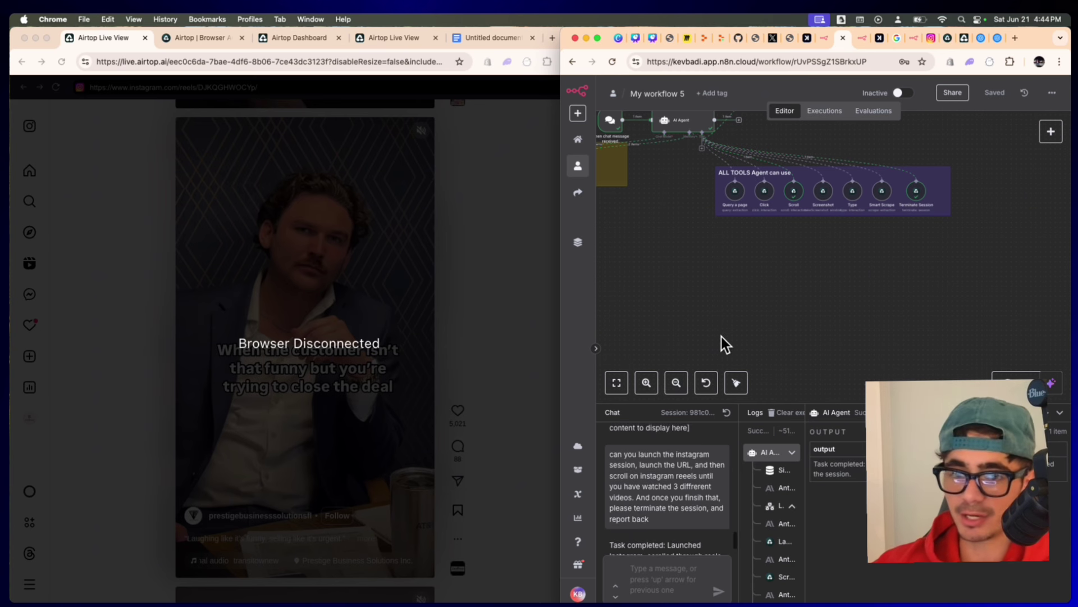
pyautogui.scroll(3, 722, 336)
pyautogui.hscroll(-5, 722, 336)
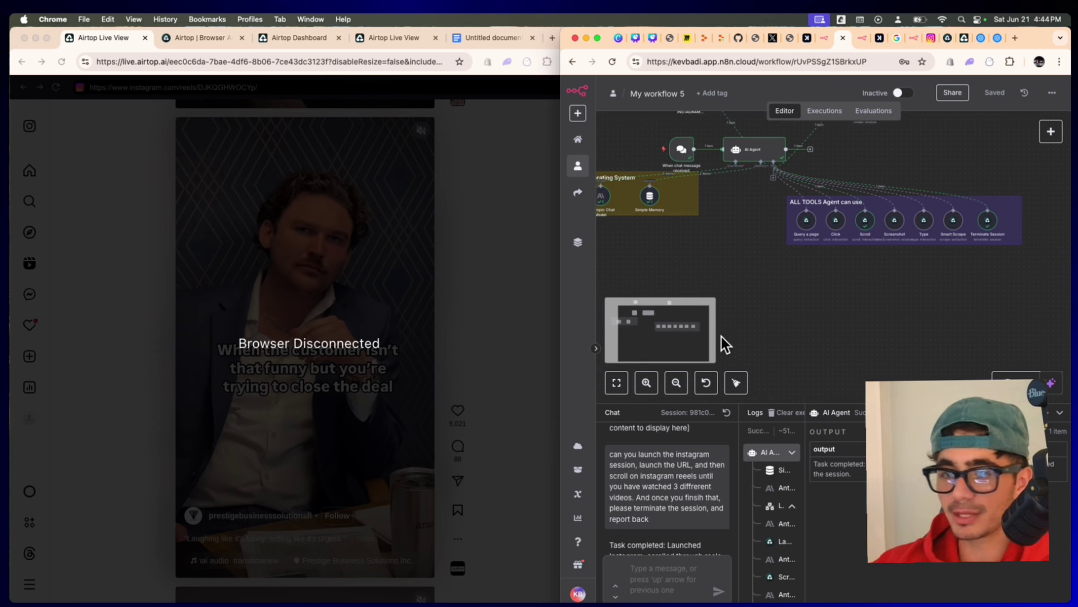
pyautogui.scroll(2, 906, 256)
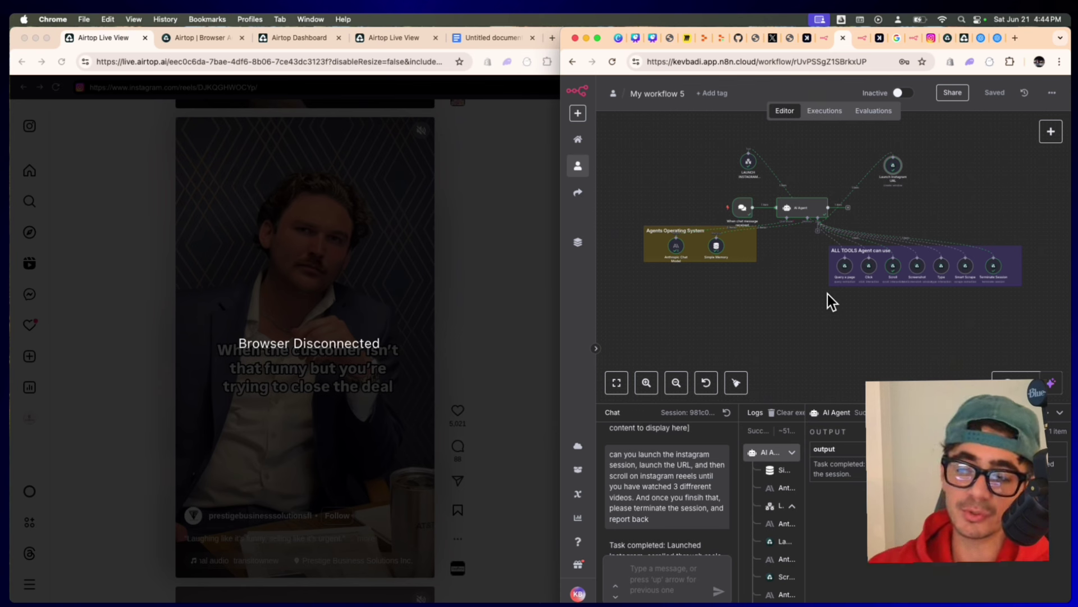
pyautogui.scroll(-2, 688, 508)
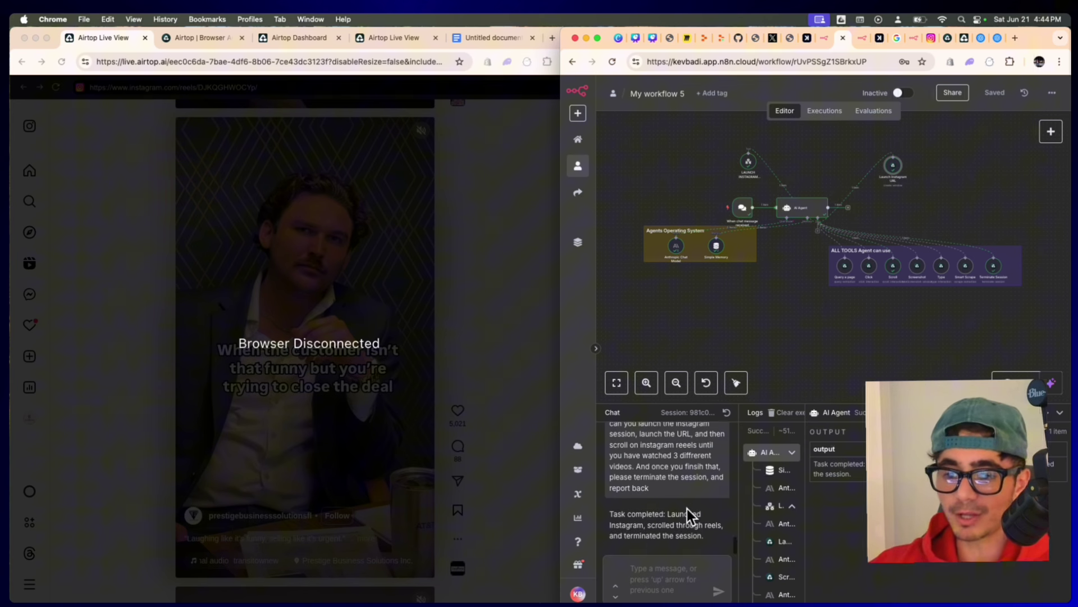
# Step: Send a chat message asking for the same 3 scrolls, querying the page each time, reporting the scraped reels' data and shutting down the session
pyautogui.click(680, 570)
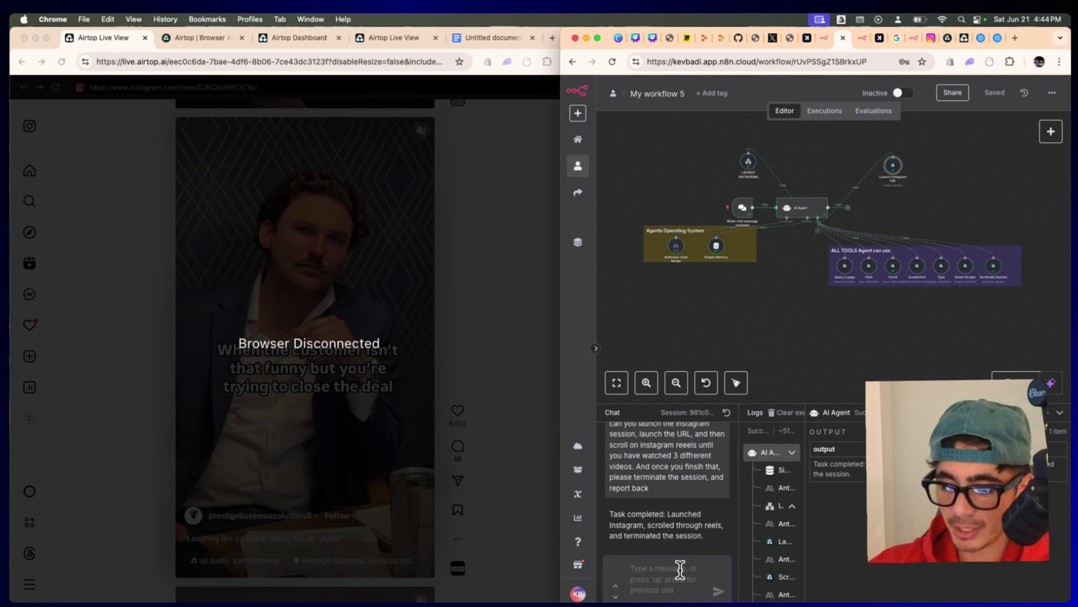
pyautogui.write('ok that')
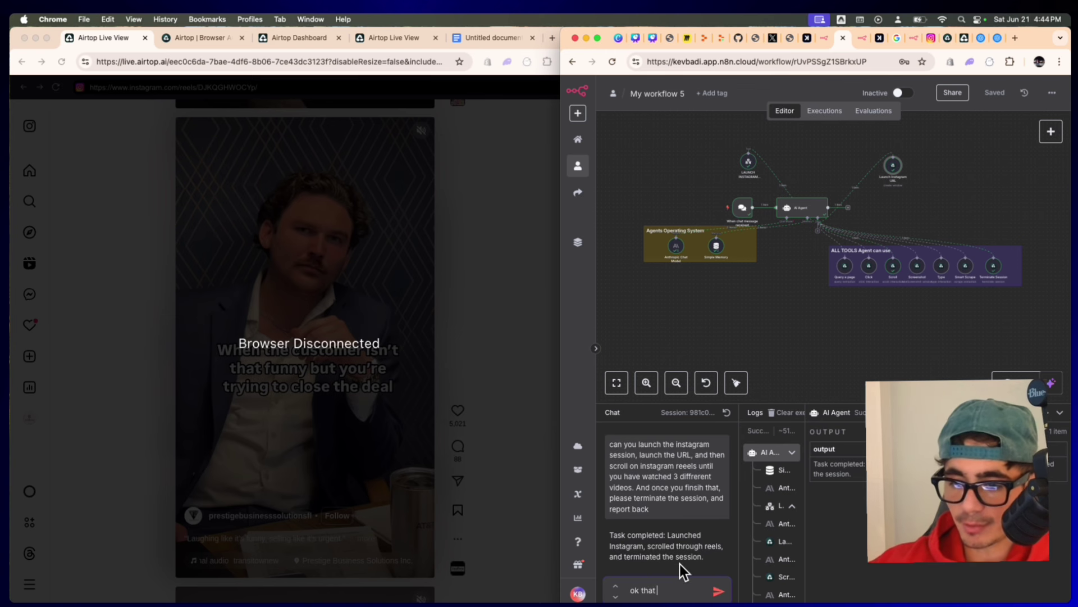
pyautogui.write(' worked perfecetly. now ')
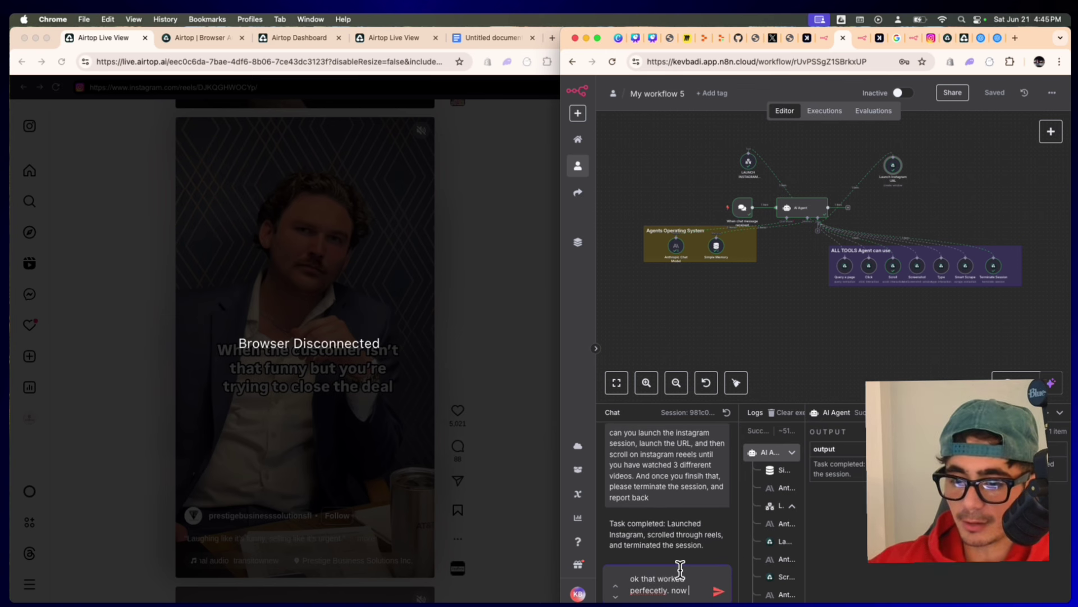
pyautogui.write('do the same 3')
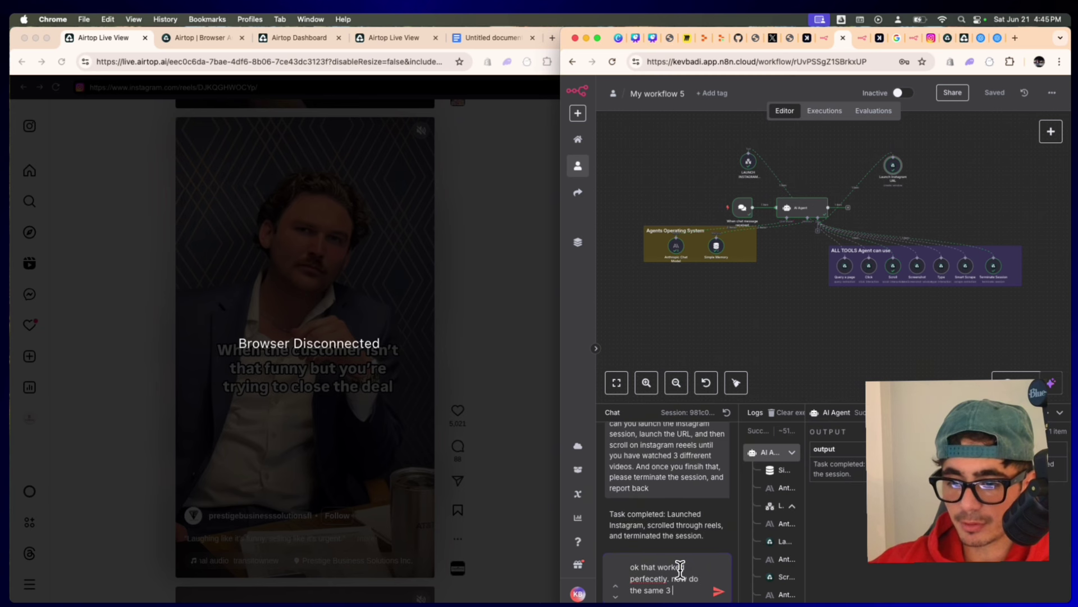
pyautogui.write(' scrolls, but')
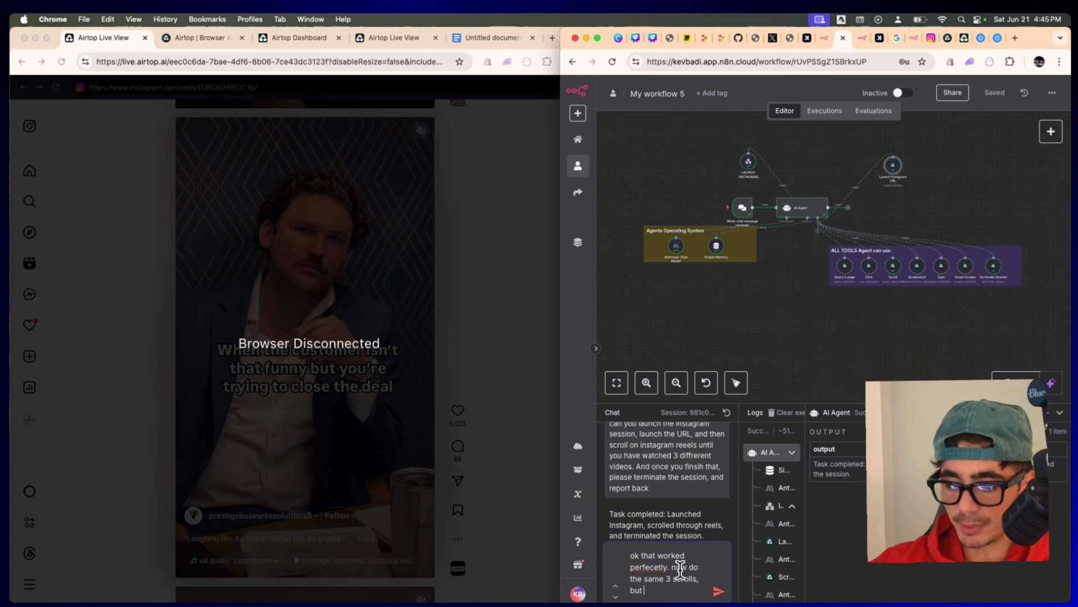
pyautogui.write(' each time I want you')
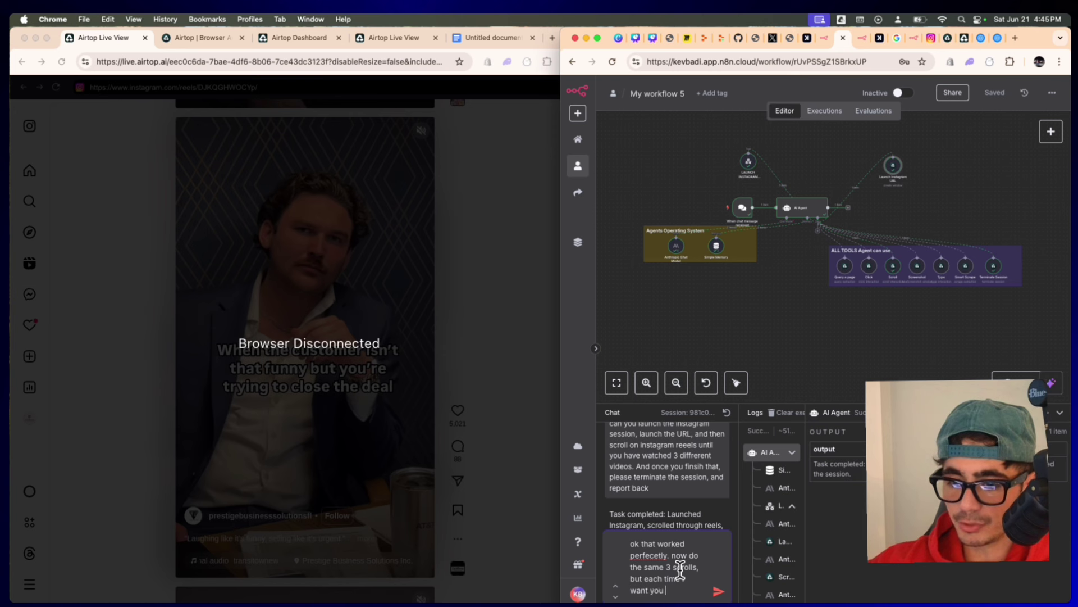
pyautogui.write(' to query the page a')
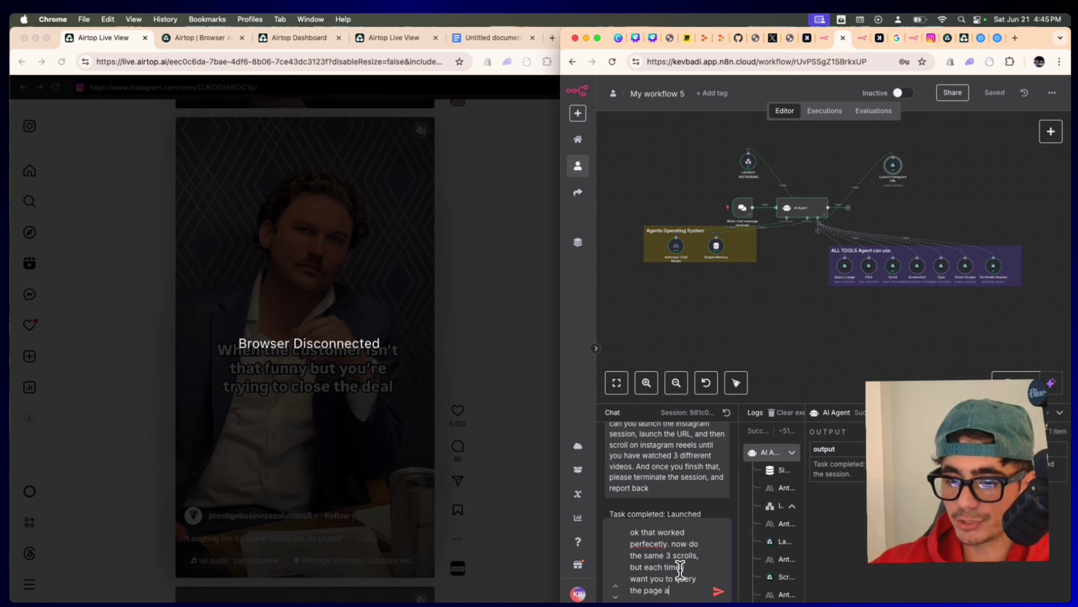
pyautogui.write('nd tell the data ba')
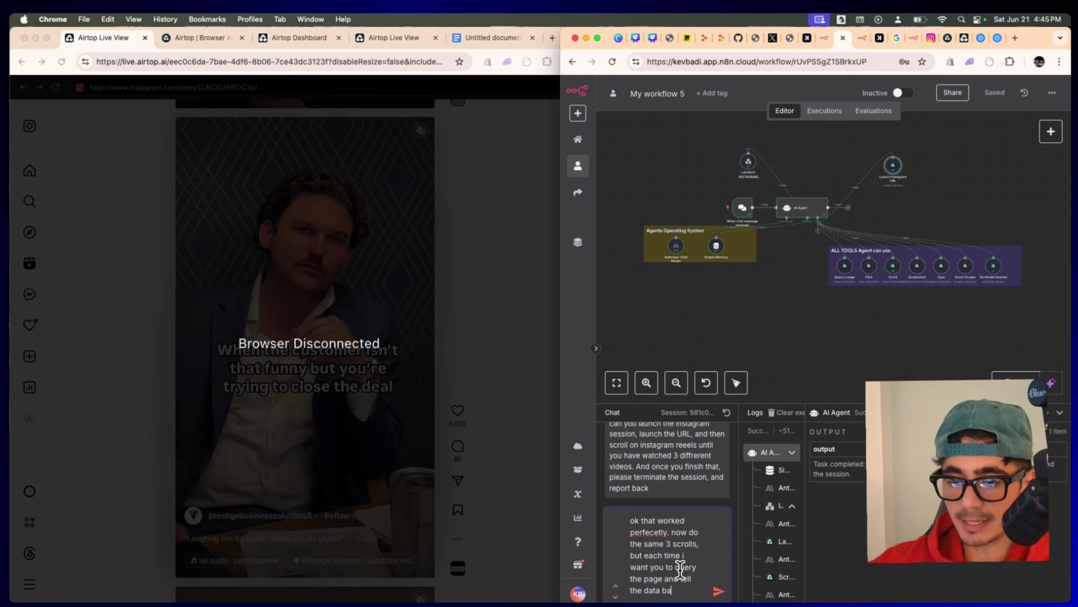
pyautogui.press('BackSpace')
pyautogui.press('BackSpace')
pyautogui.write('abotu')
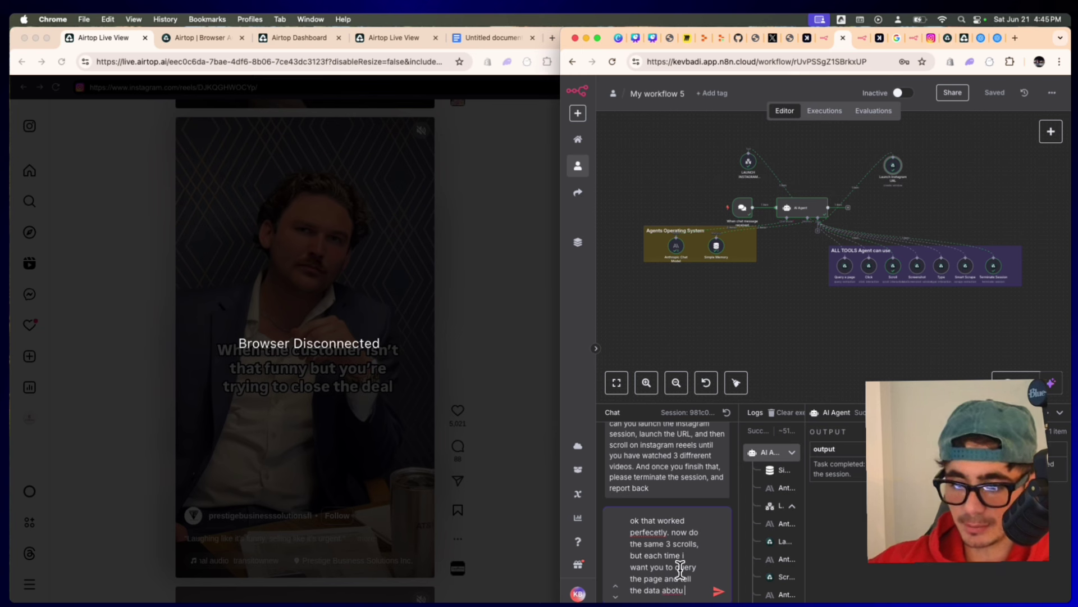
pyautogui.press('BackSpace')
pyautogui.press('BackSpace')
pyautogui.write('ut the reels that you s')
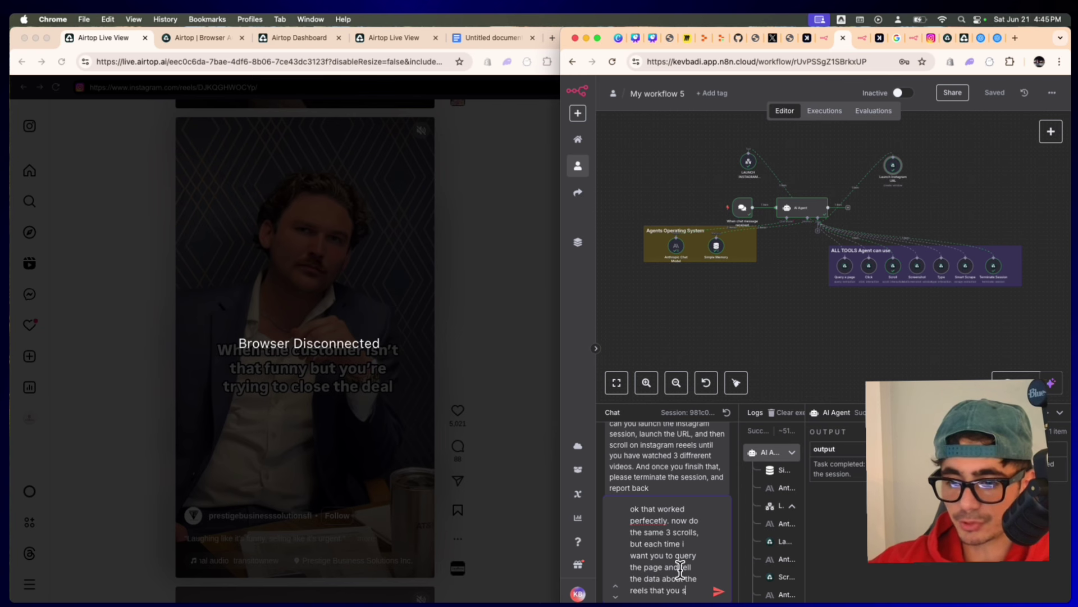
pyautogui.write('craped. and then sh')
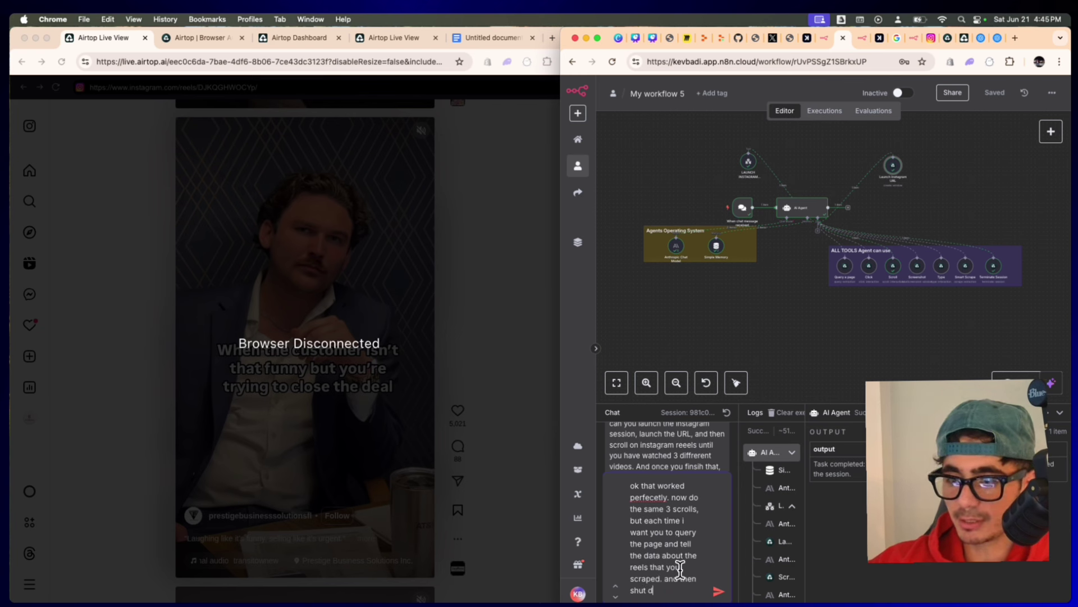
pyautogui.write('ut down the sess')
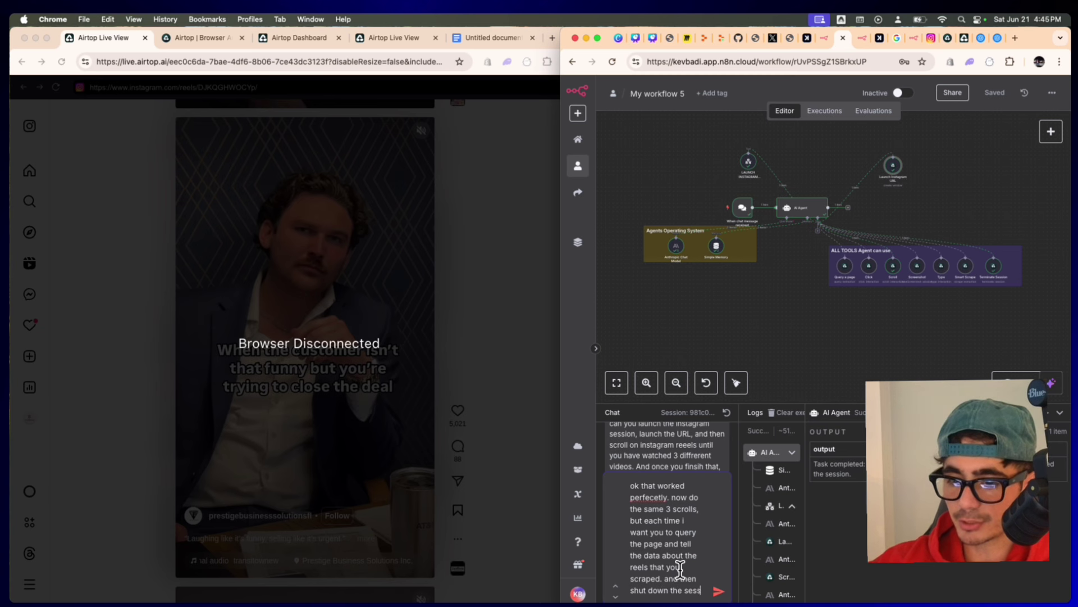
pyautogui.write('ion.')
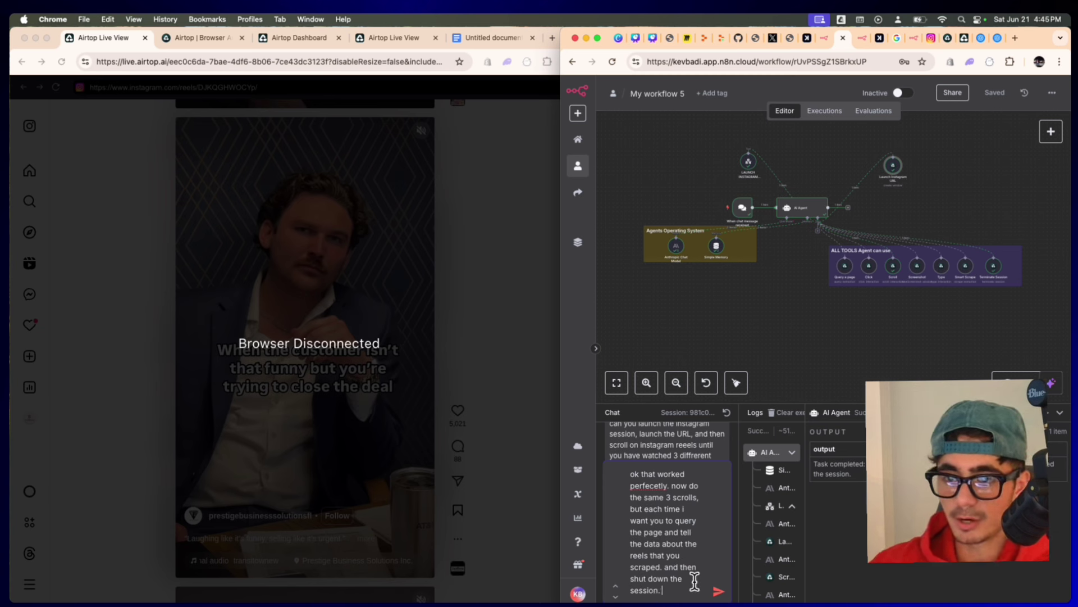
pyautogui.press('Return')
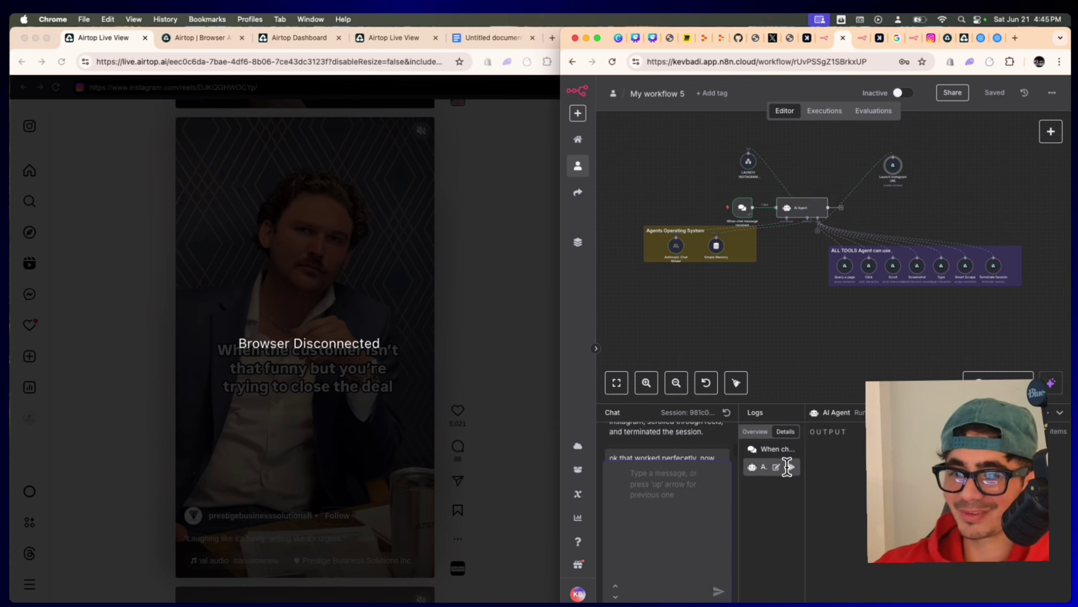
# Step: Open the Launch Instagram URL tool's output and copy the new session's live view URL
pyautogui.scroll(-1, 803, 313)
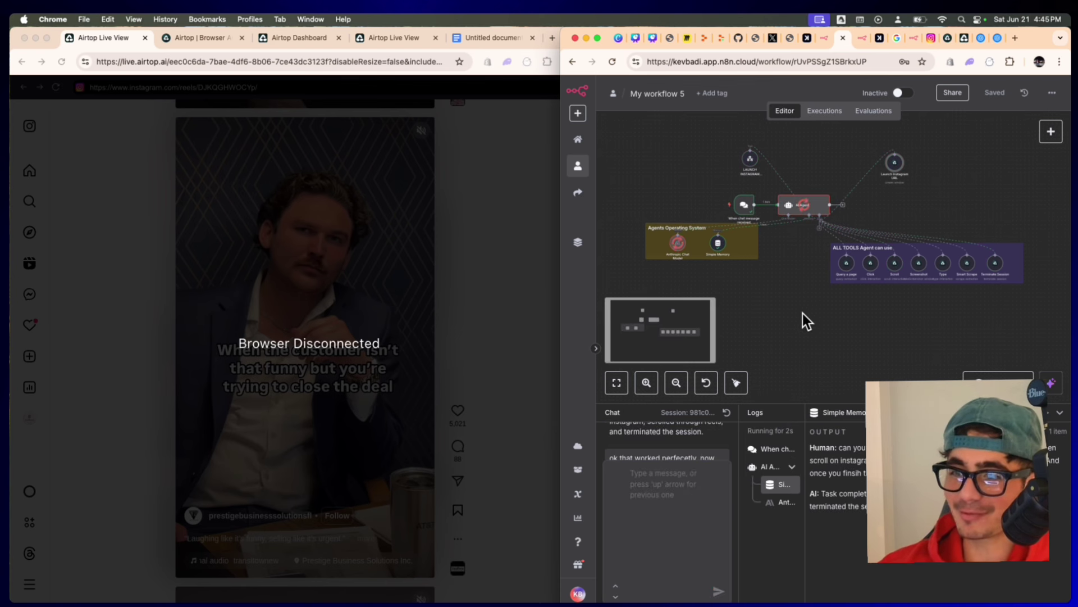
pyautogui.scroll(1, 804, 313)
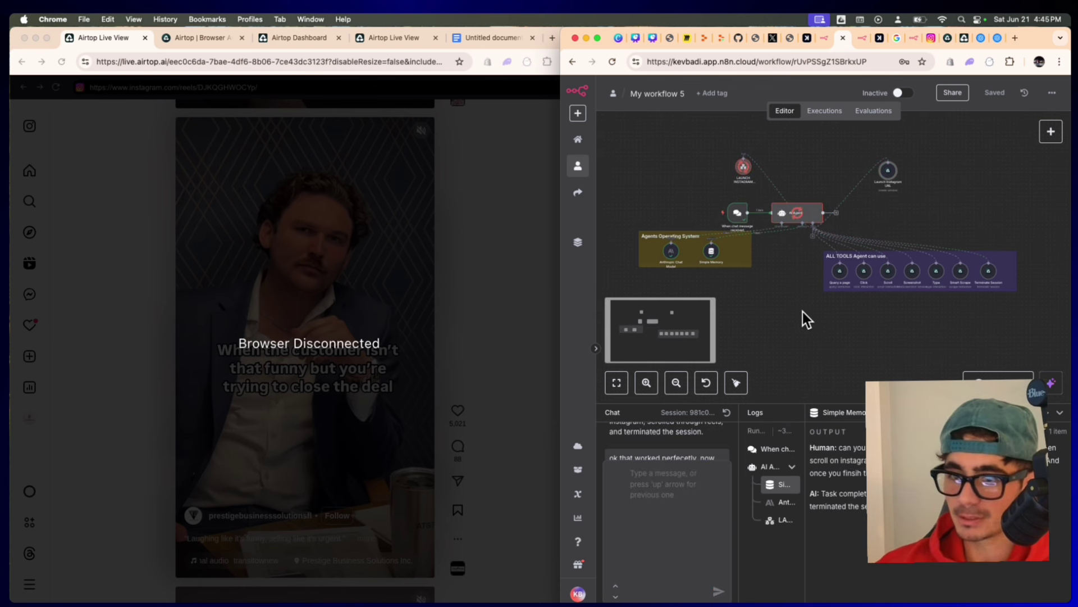
pyautogui.scroll(5, 807, 320)
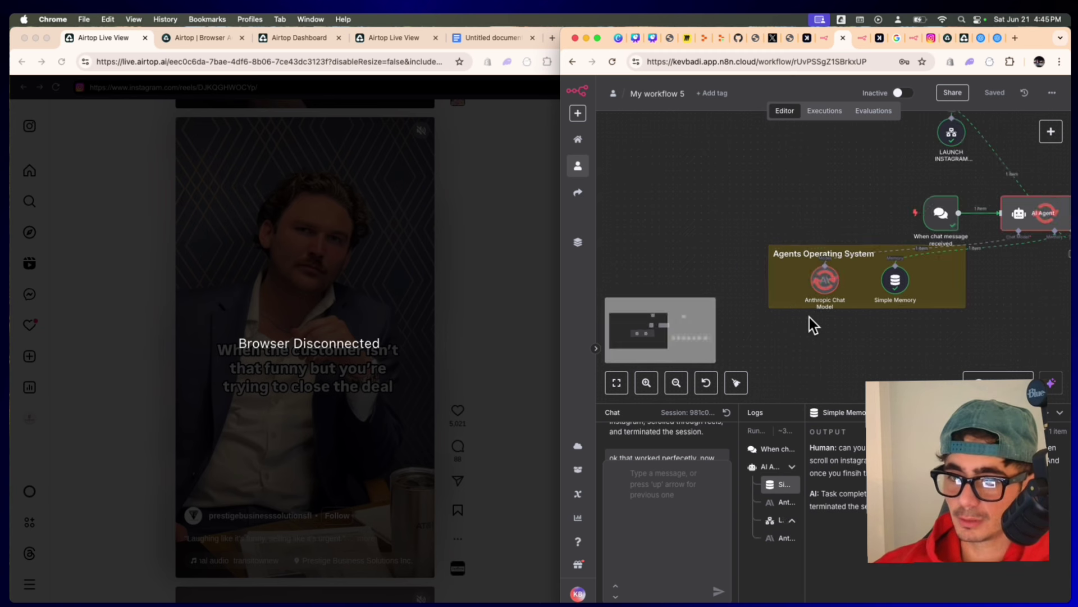
pyautogui.scroll(-3, 810, 318)
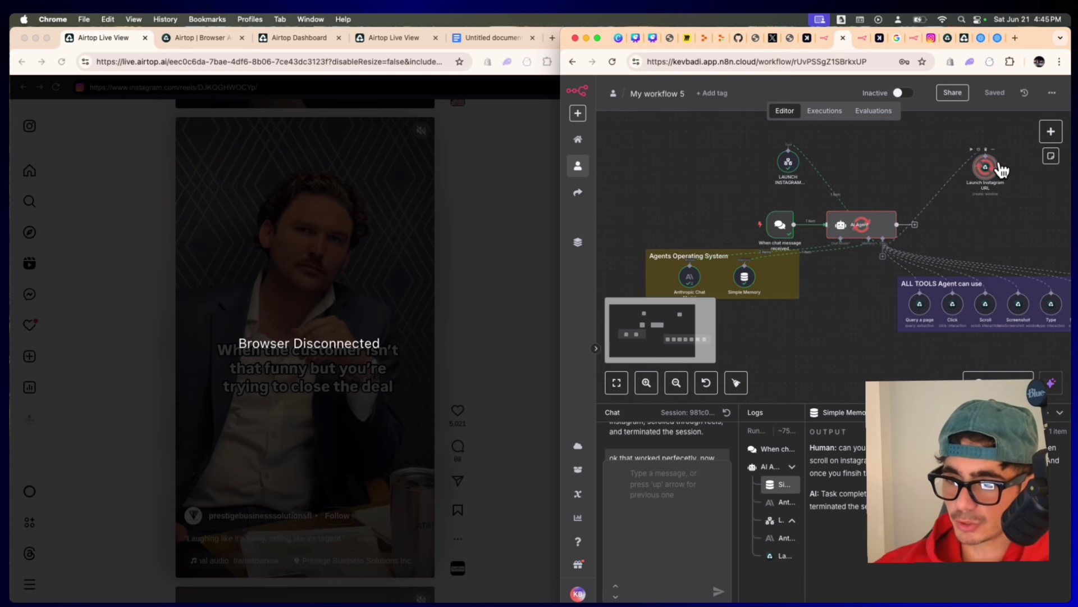
pyautogui.scroll(-1, 997, 168)
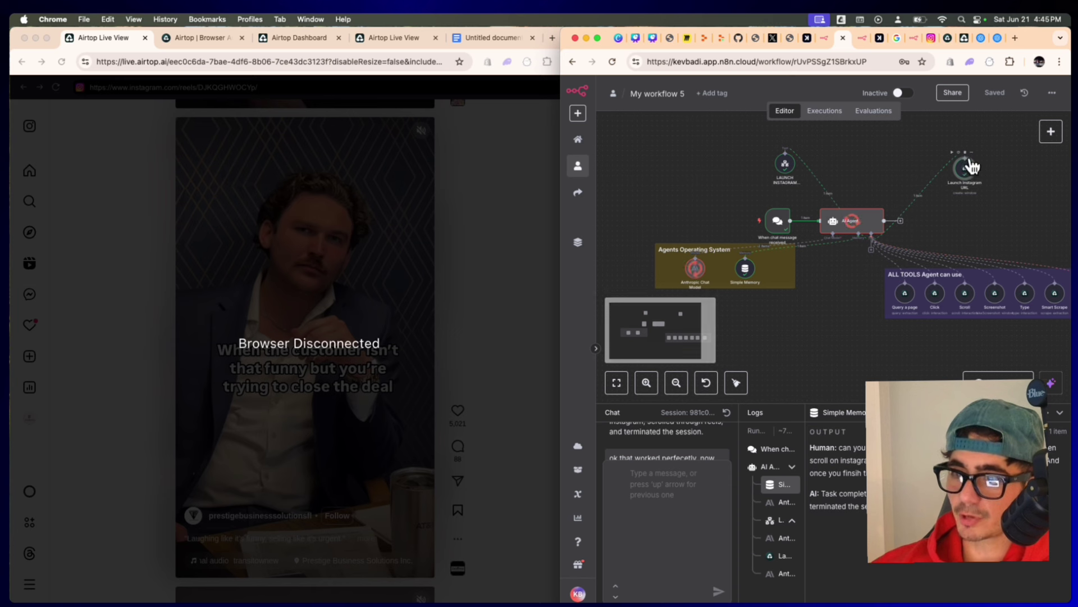
pyautogui.doubleClick(968, 164)
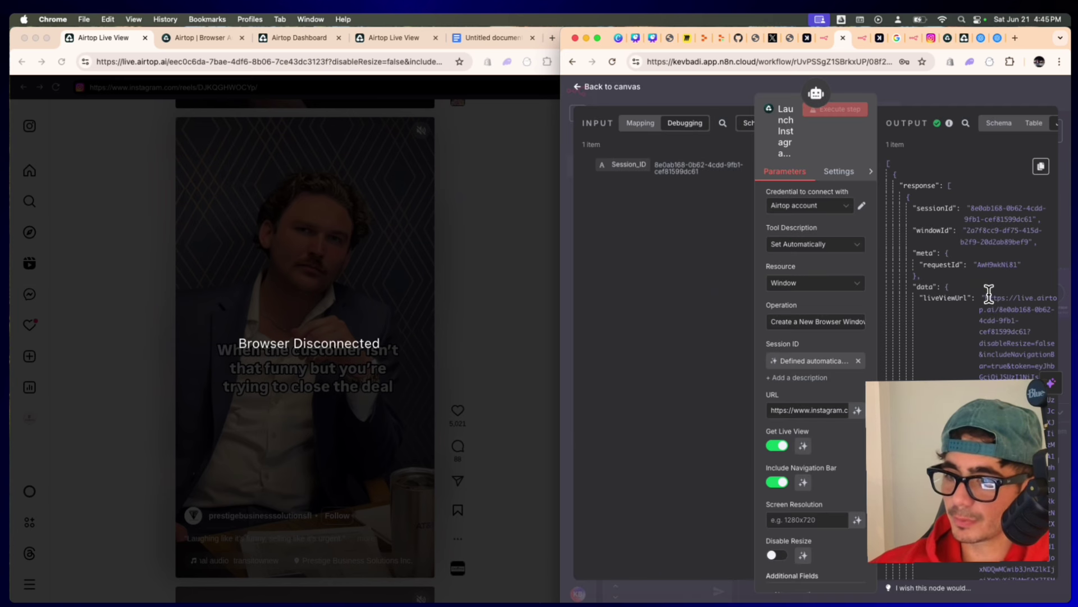
pyautogui.moveTo(988, 292); pyautogui.dragTo(1025, 564)
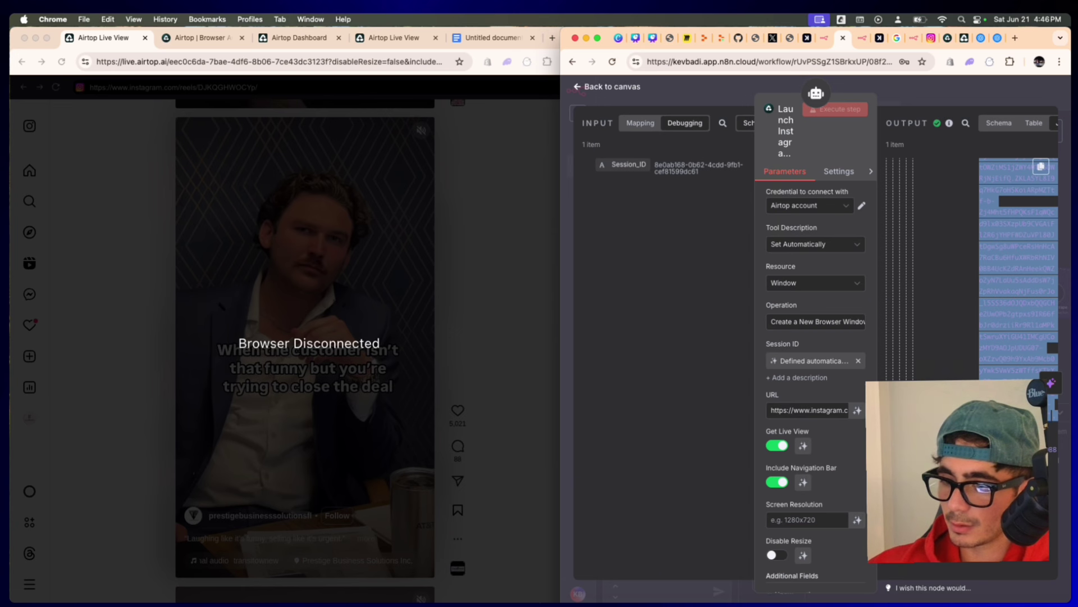
# Step: Load the new session's live view URL in the Airtop Live View window and go back to the workflow canvas
pyautogui.click(416, 56)
pyautogui.press('super+v')
pyautogui.press('Return')
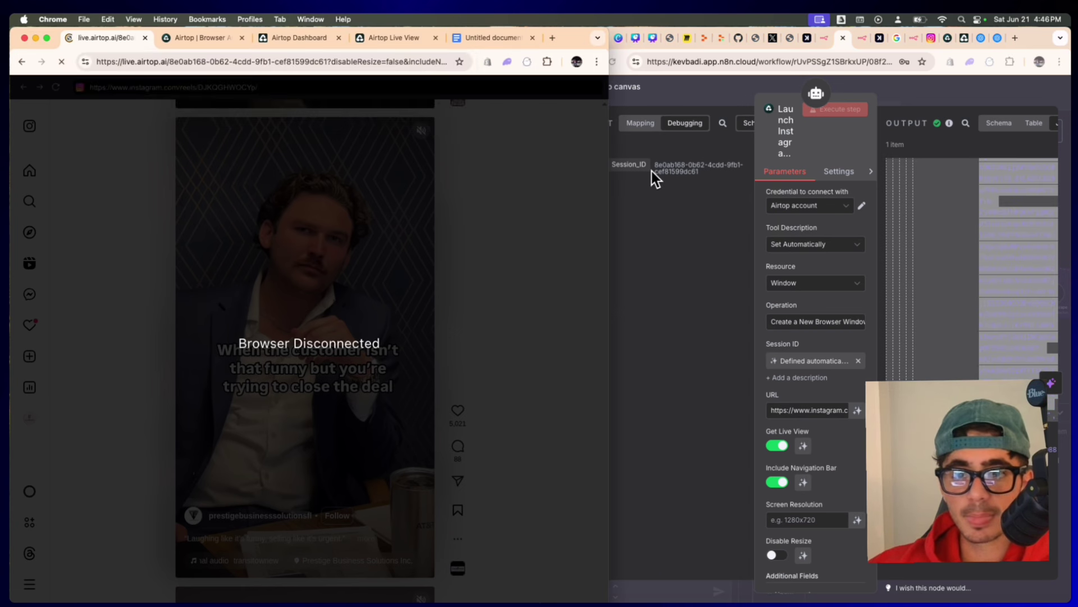
pyautogui.click(693, 90)
pyautogui.click(692, 80)
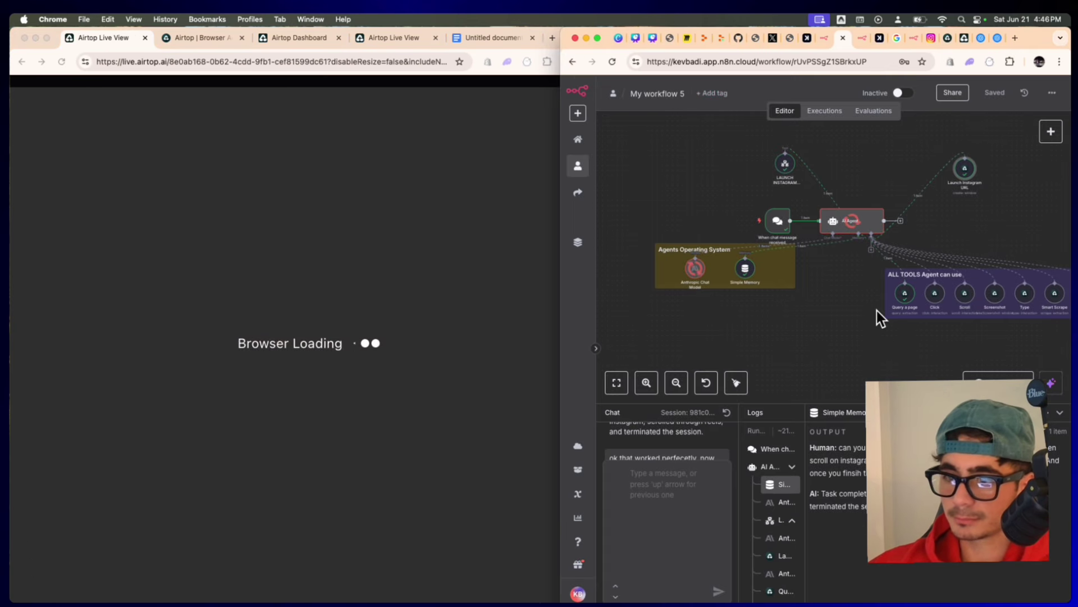
# Step: Monitor the agent's tool runs on the canvas and in the chat until the three-scroll Reels request finishes
pyautogui.scroll(-1, 878, 311)
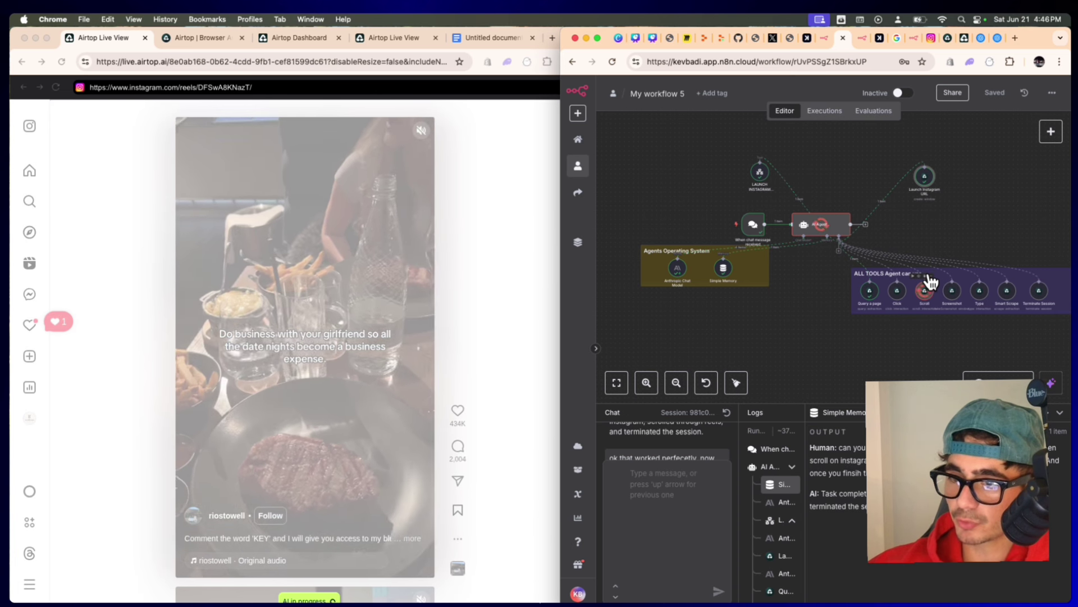
pyautogui.scroll(1, 879, 287)
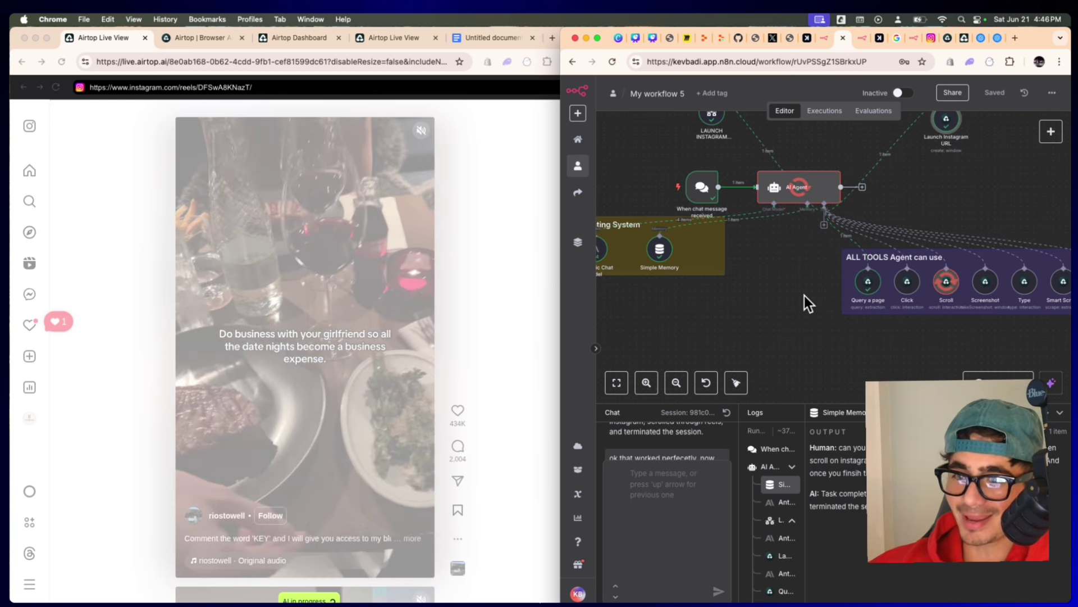
pyautogui.hscroll(-2, 804, 296)
pyautogui.hscroll(-2, 805, 295)
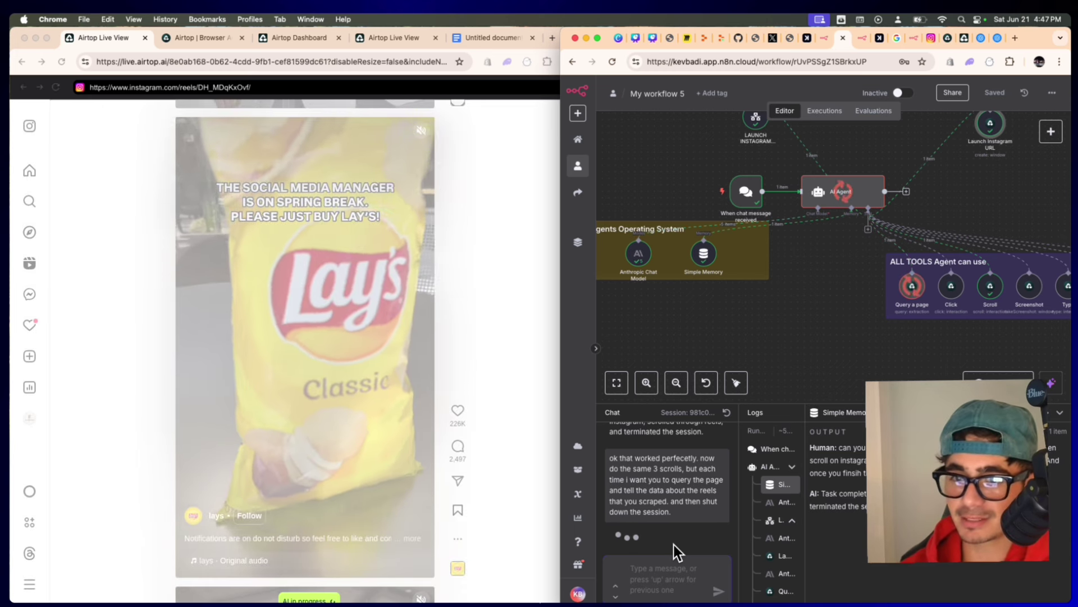
pyautogui.scroll(-5, 800, 373)
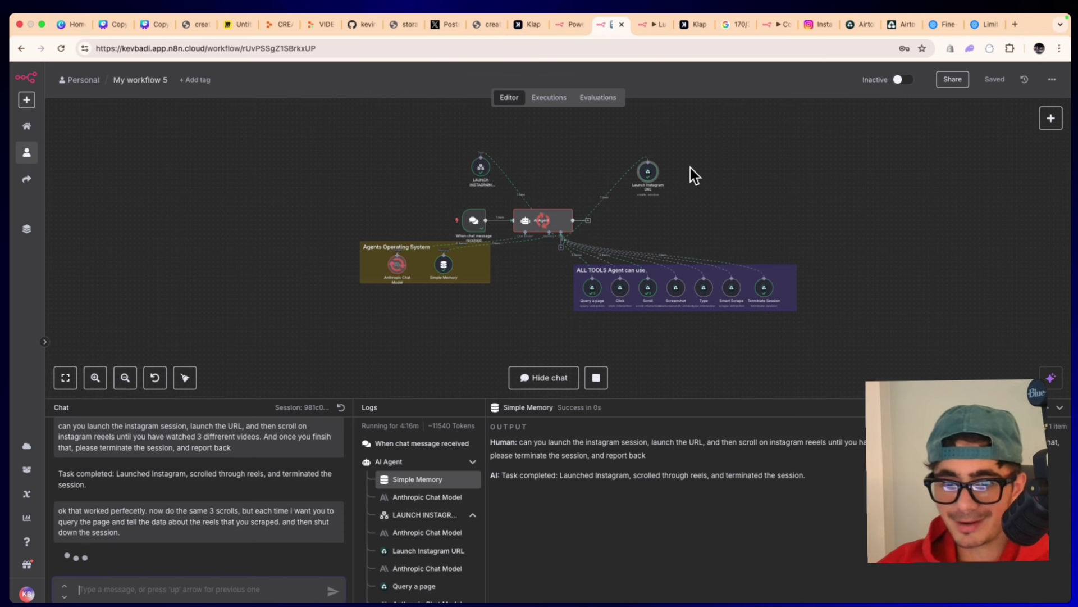
pyautogui.scroll(2, 525, 212)
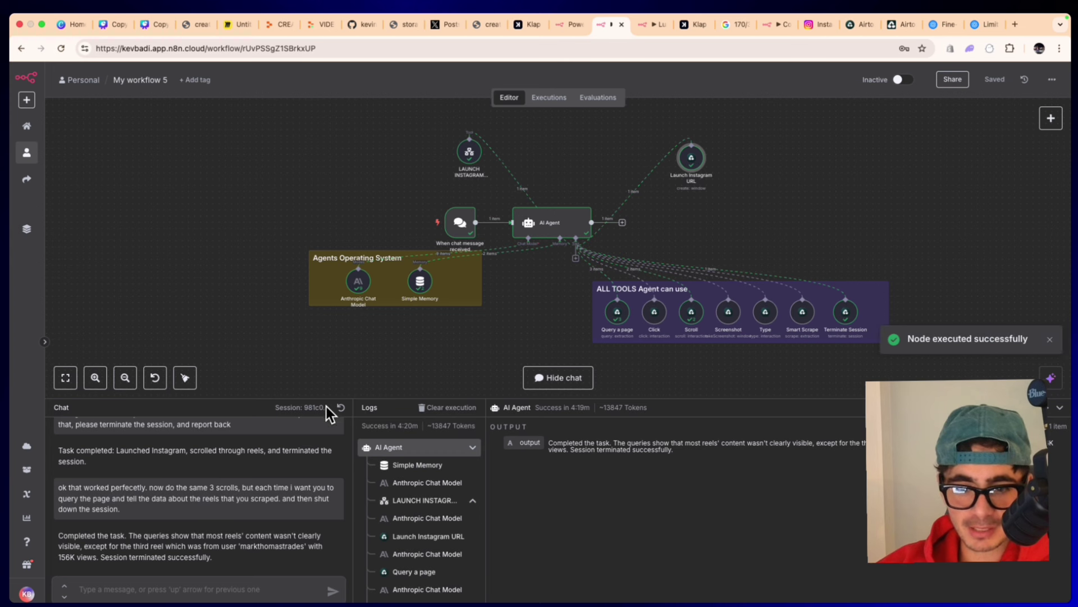
# Step: Review the Query a page tool's prompt and output for each of its three runs, and return to the workflow canvas
pyautogui.doubleClick(620, 310)
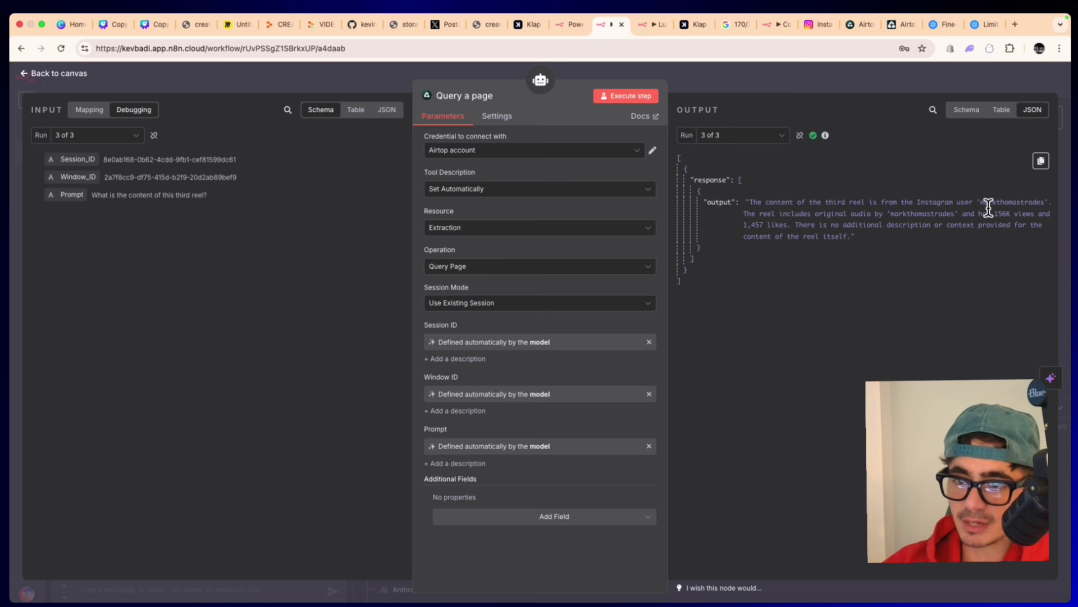
pyautogui.moveTo(746, 202); pyautogui.dragTo(768, 223)
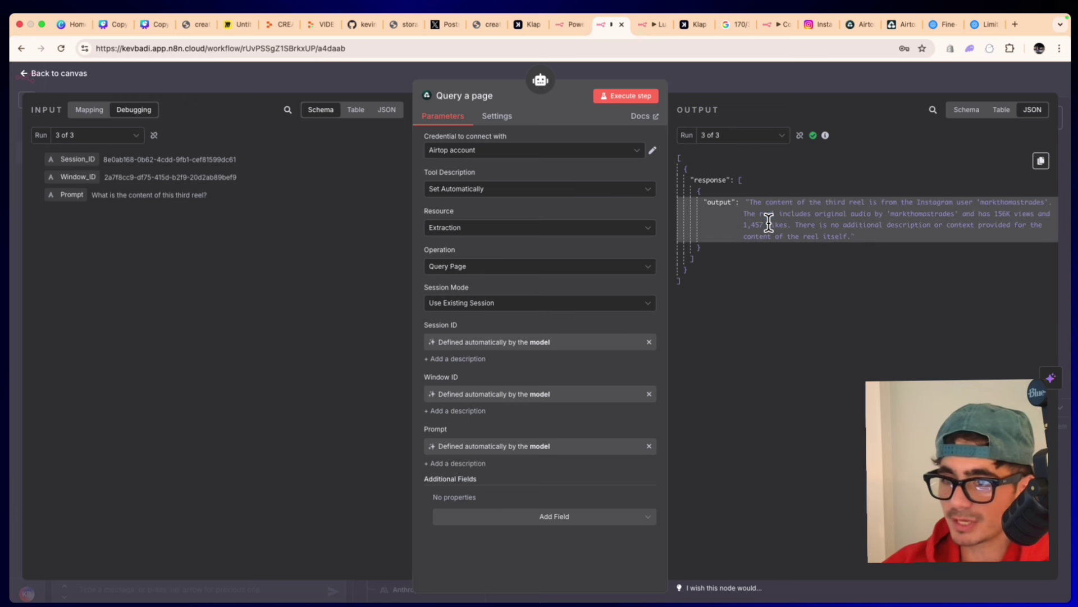
pyautogui.click(758, 135)
pyautogui.click(753, 169)
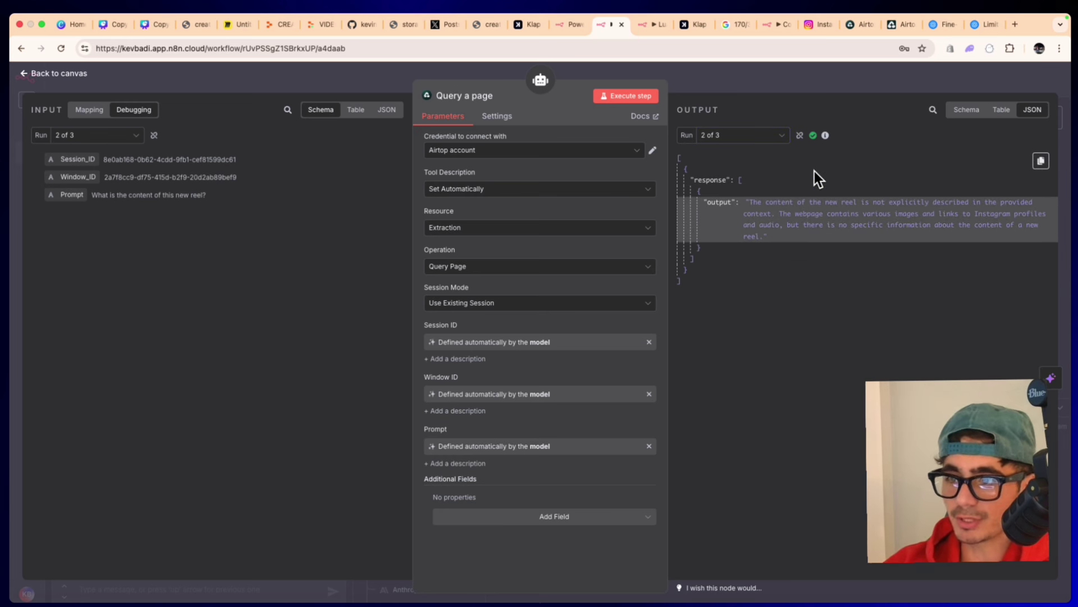
pyautogui.click(752, 166)
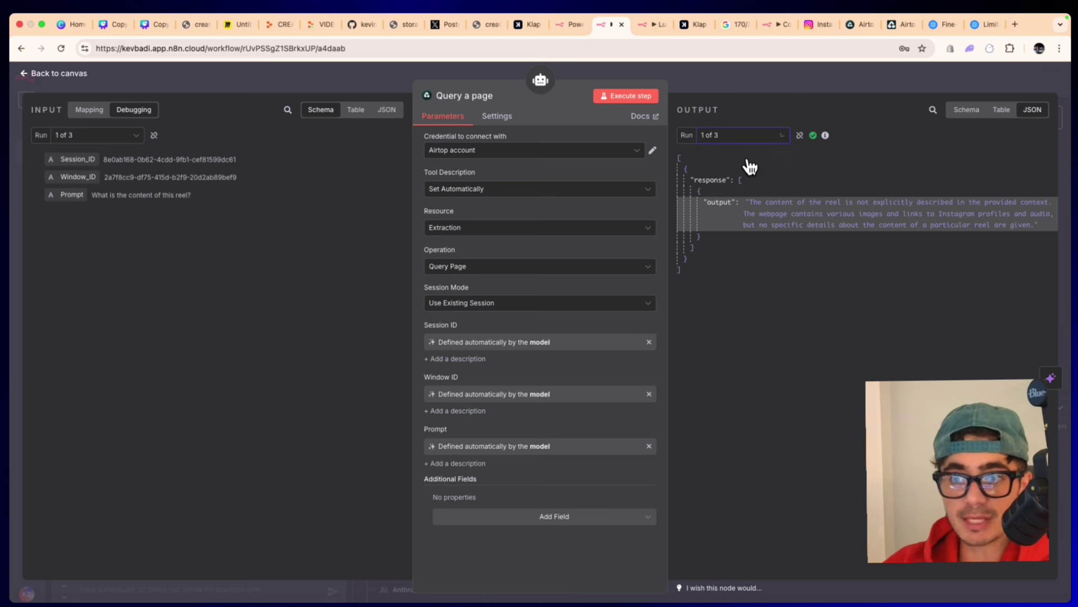
pyautogui.click(740, 136)
pyautogui.click(744, 201)
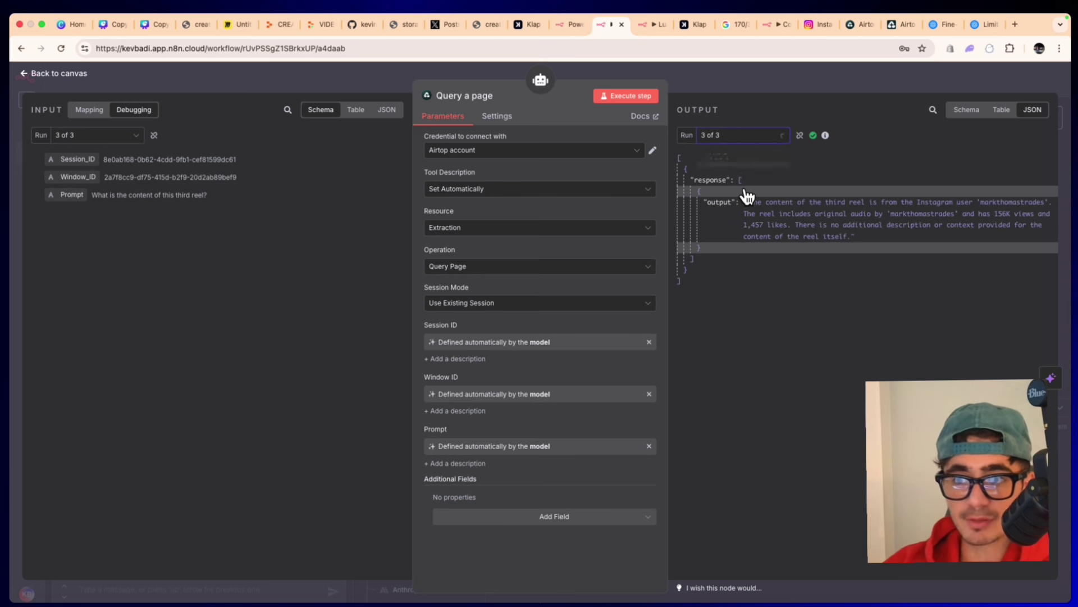
pyautogui.click(763, 72)
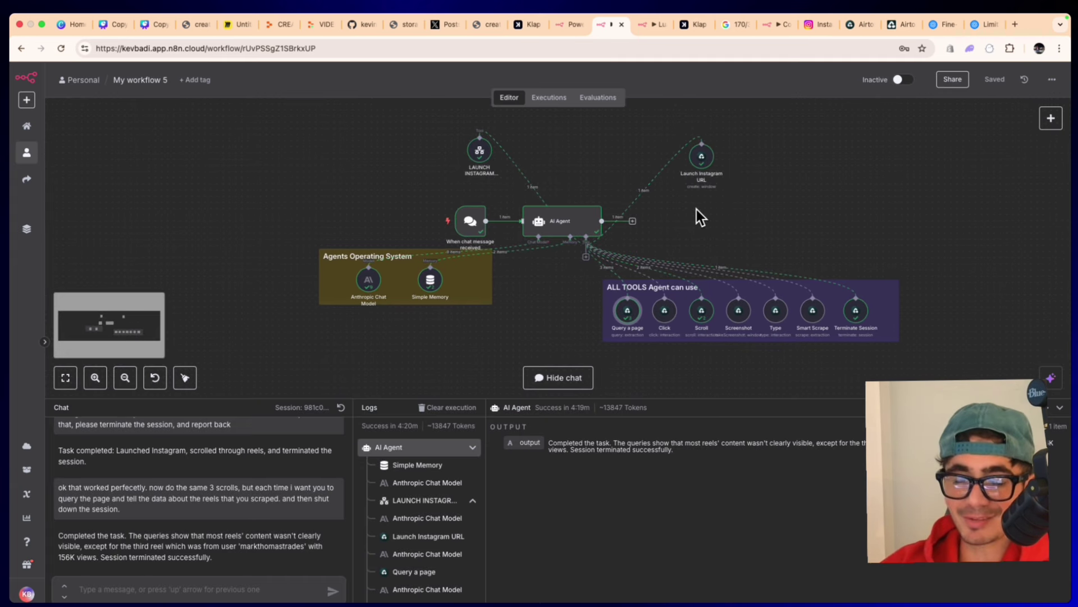
pyautogui.scroll(1, 697, 209)
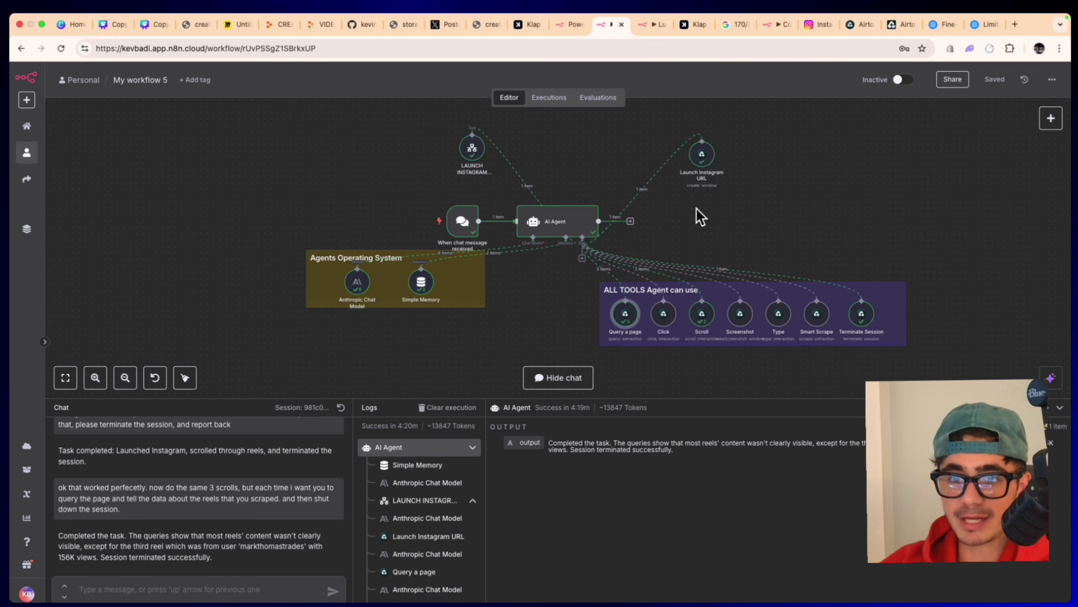
pyautogui.hscroll(-2, 697, 208)
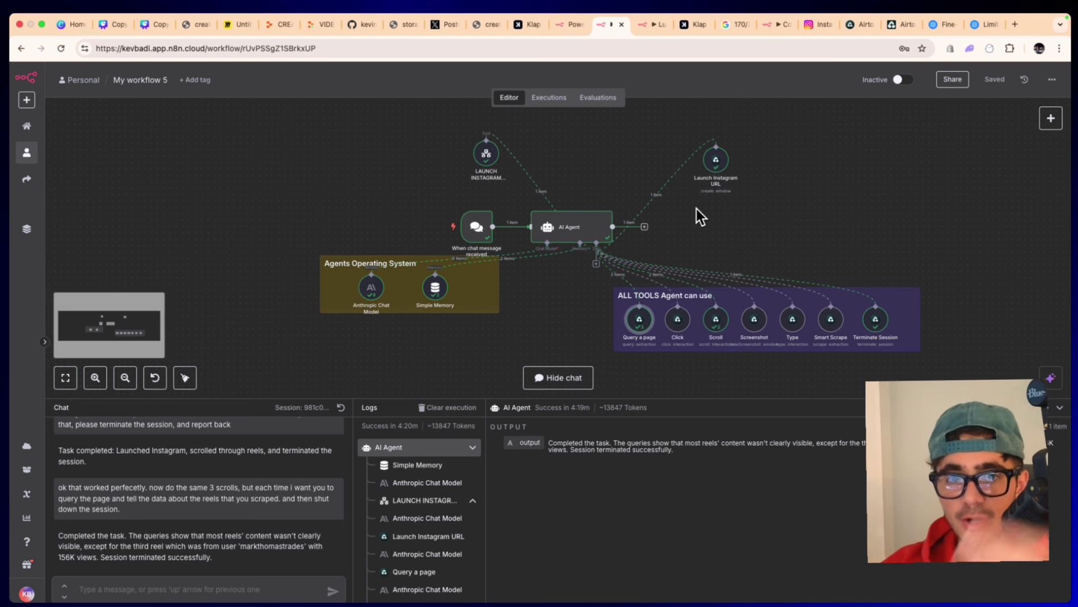